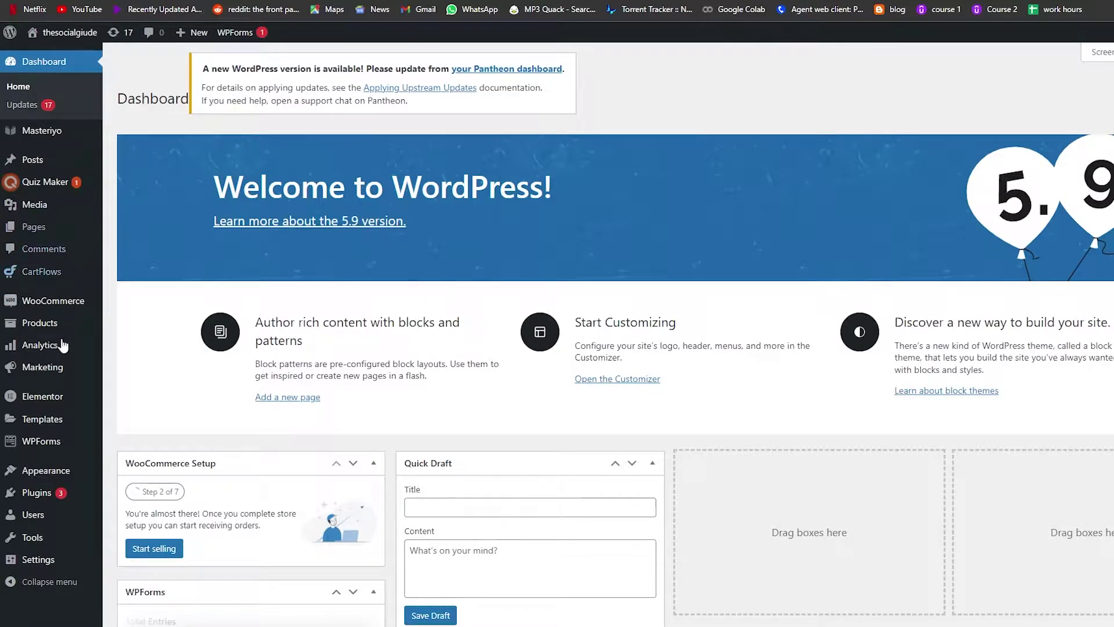
- Reveal the Plugins flyout menu in the WordPress admin sidebar
mouse_move(39, 493)
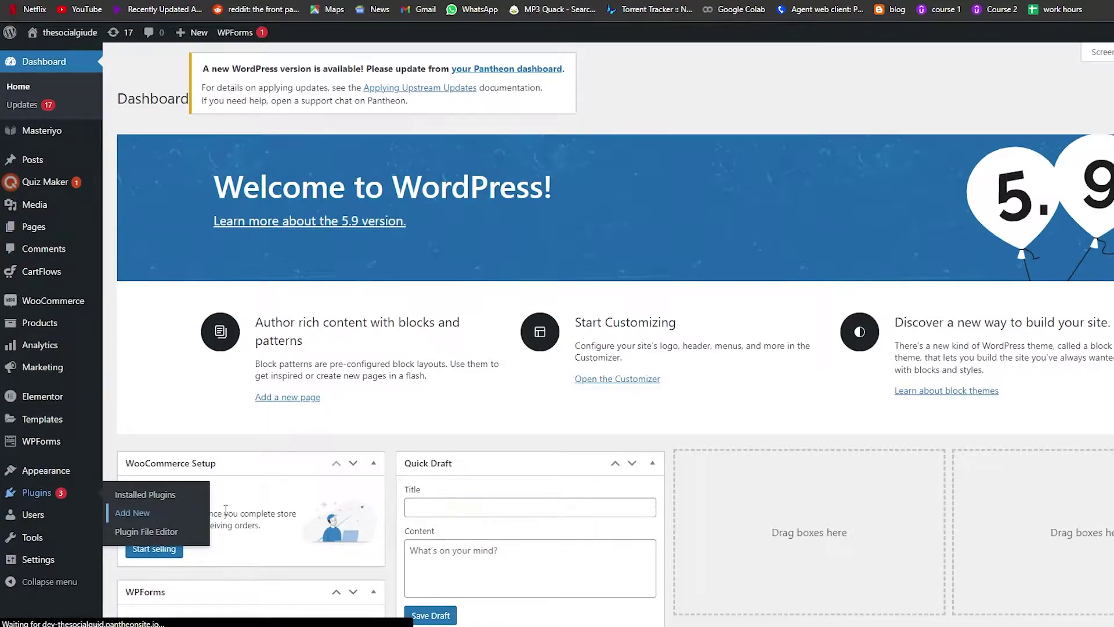
- Search the plugin directory for 'give', then install and activate GiveWP – Donation Plugin
click(152, 513)
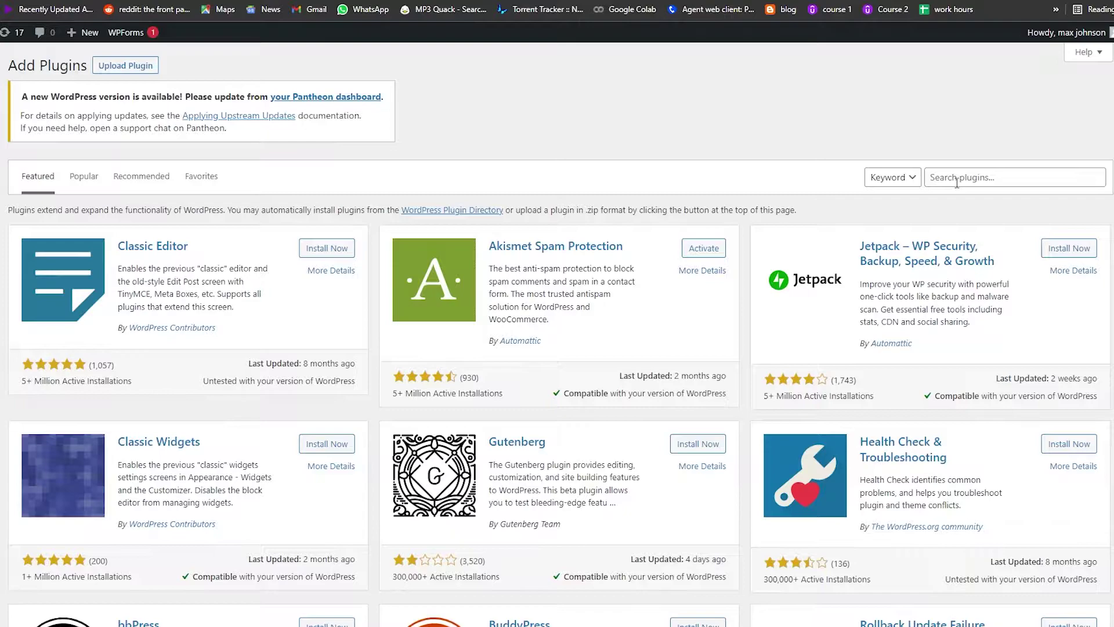
click(957, 183)
text(gi)
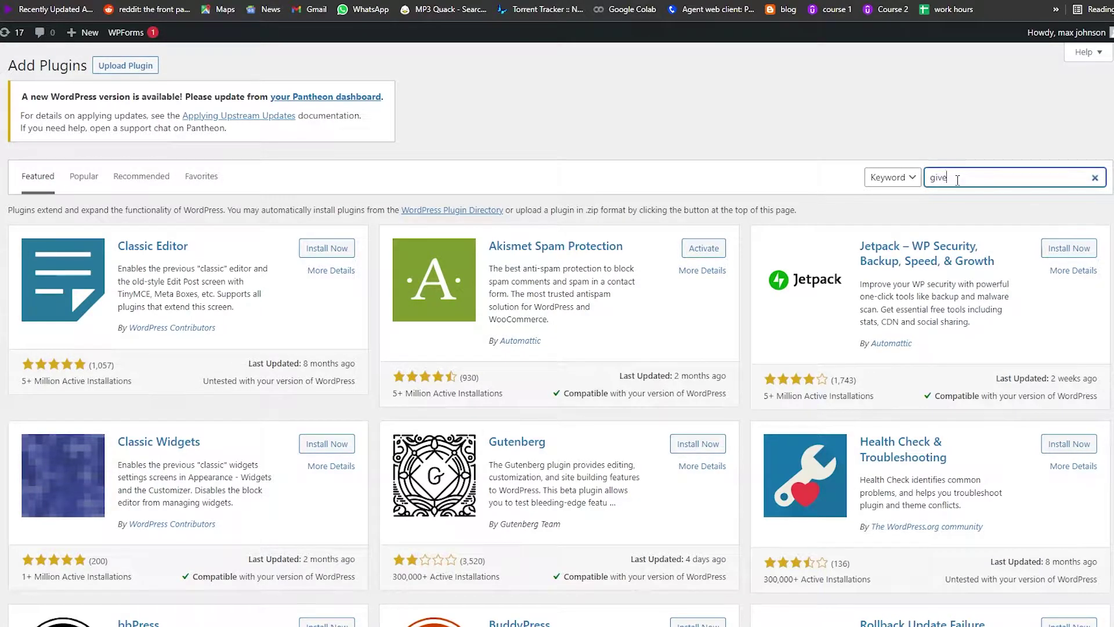
text(ve)
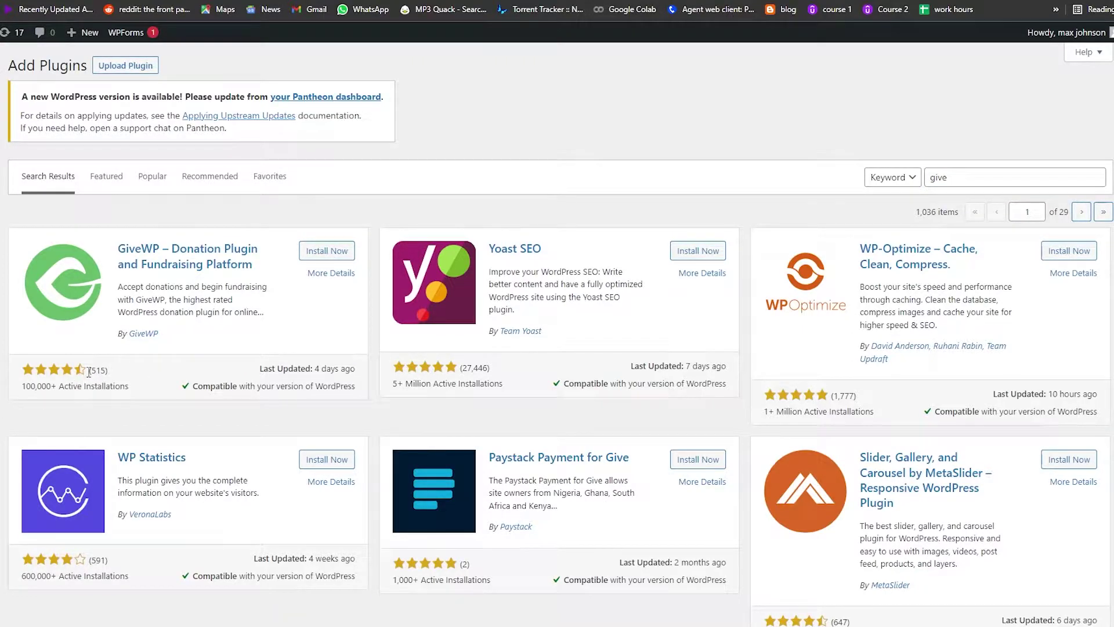
click(314, 255)
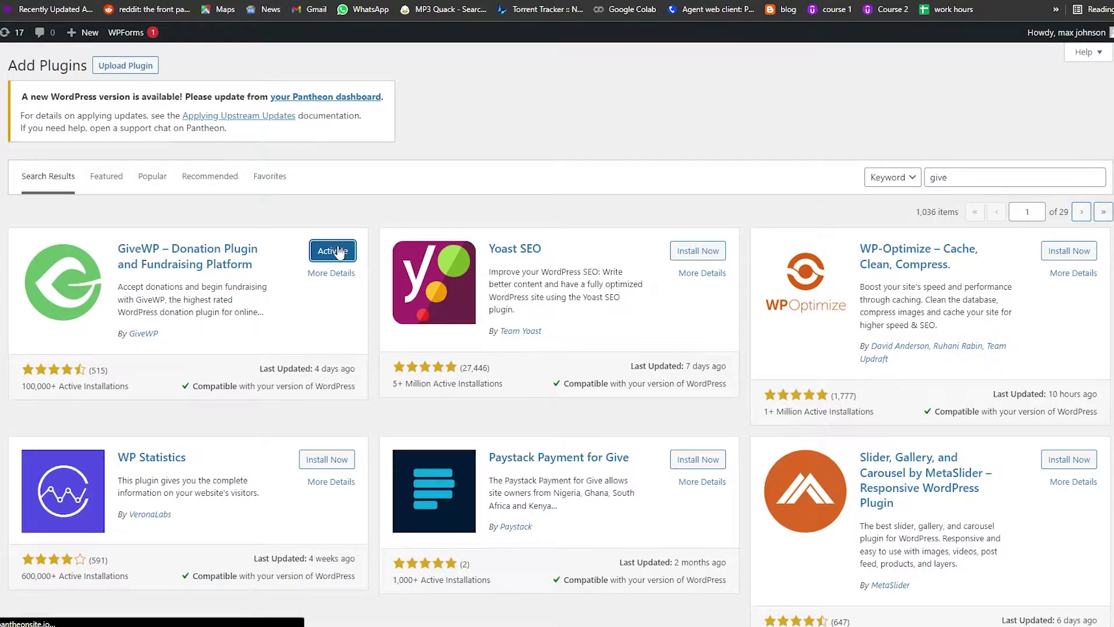
click(339, 250)
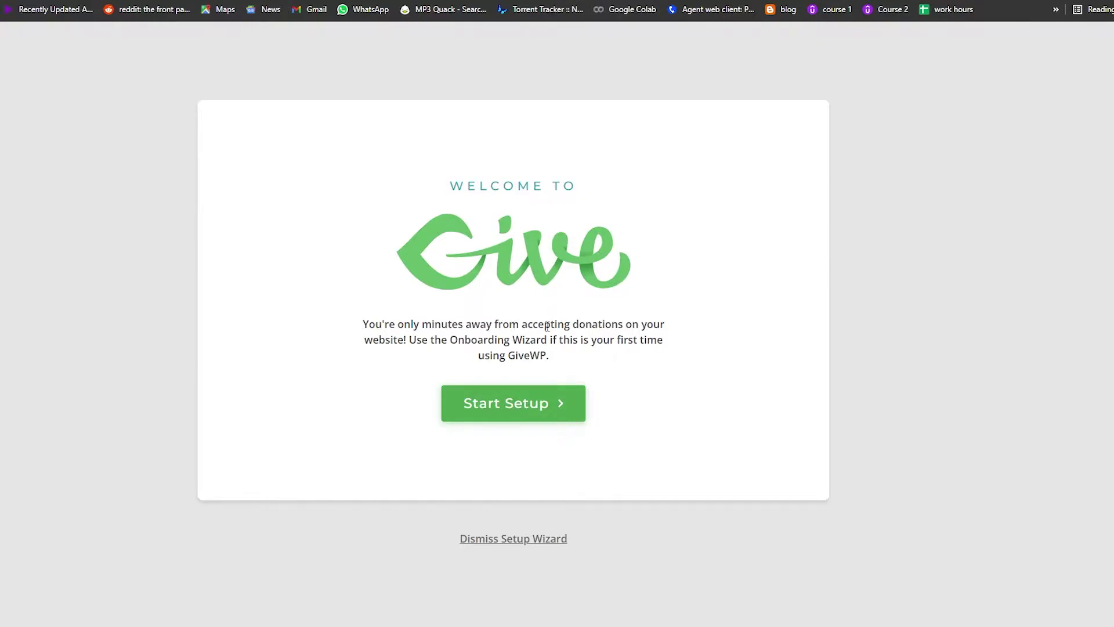
- Start the GiveWP onboarding setup and browse the fundraising cause list
click(519, 414)
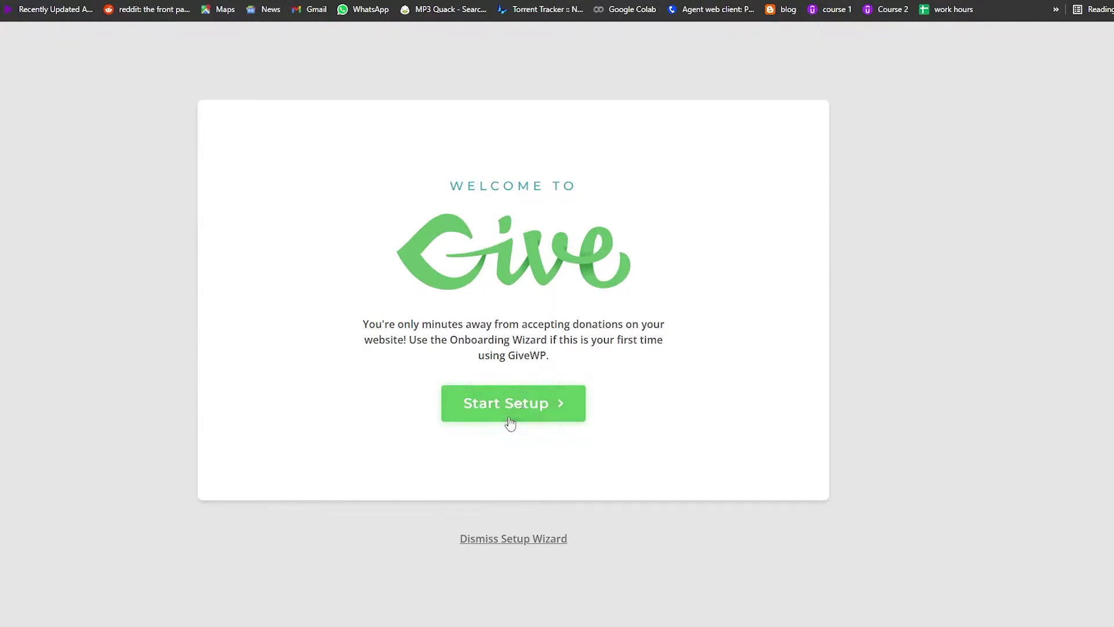
click(510, 422)
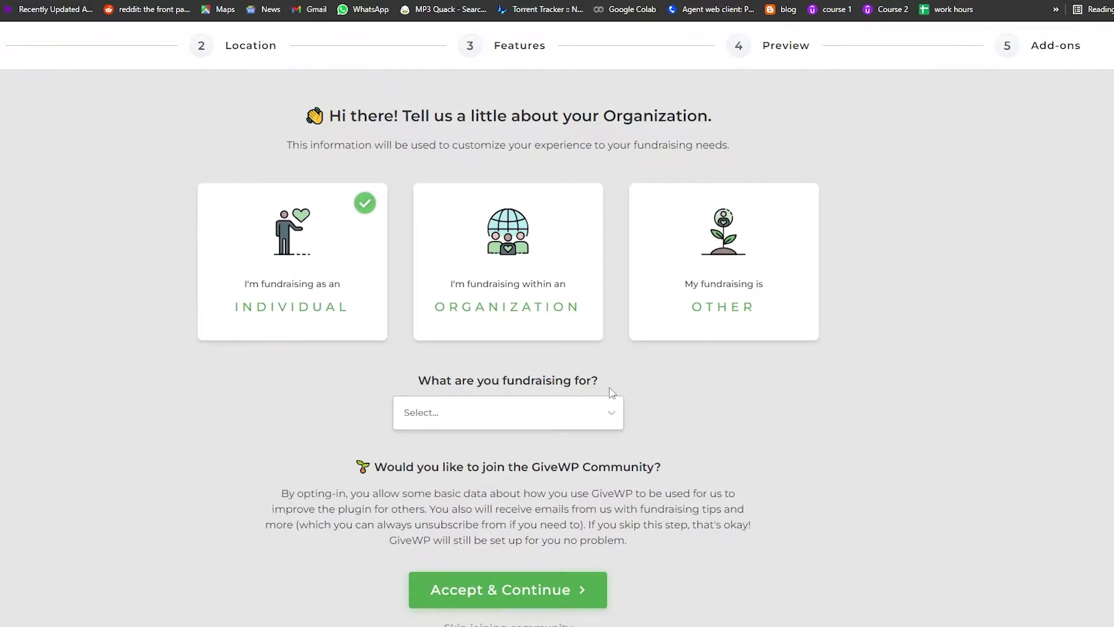
click(601, 409)
scroll(542, 498, down, 1)
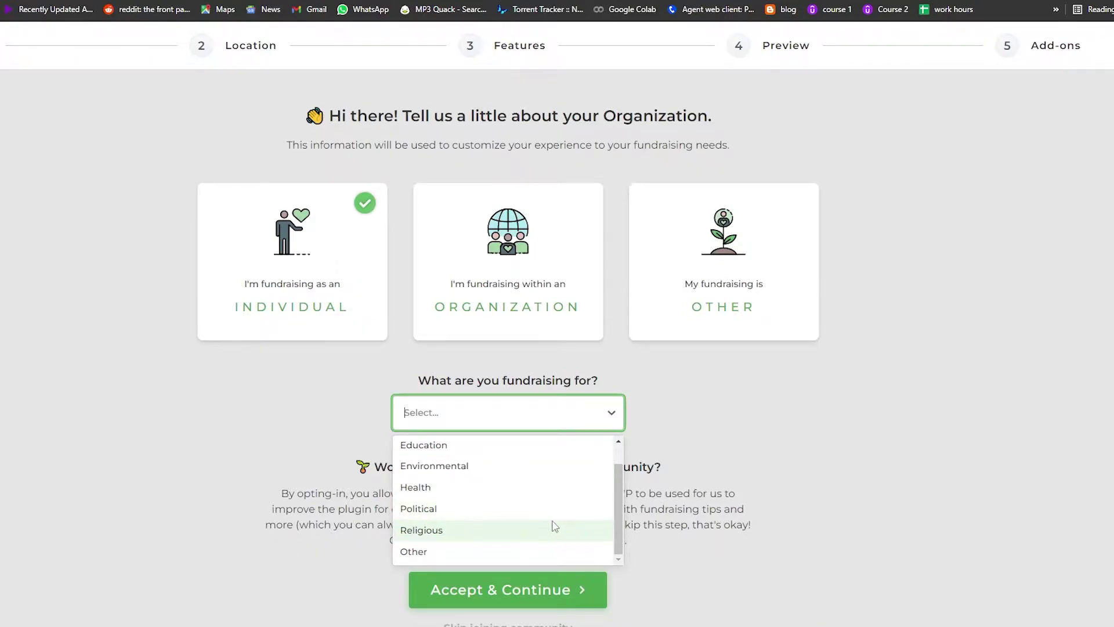
scroll(554, 526, up, 1)
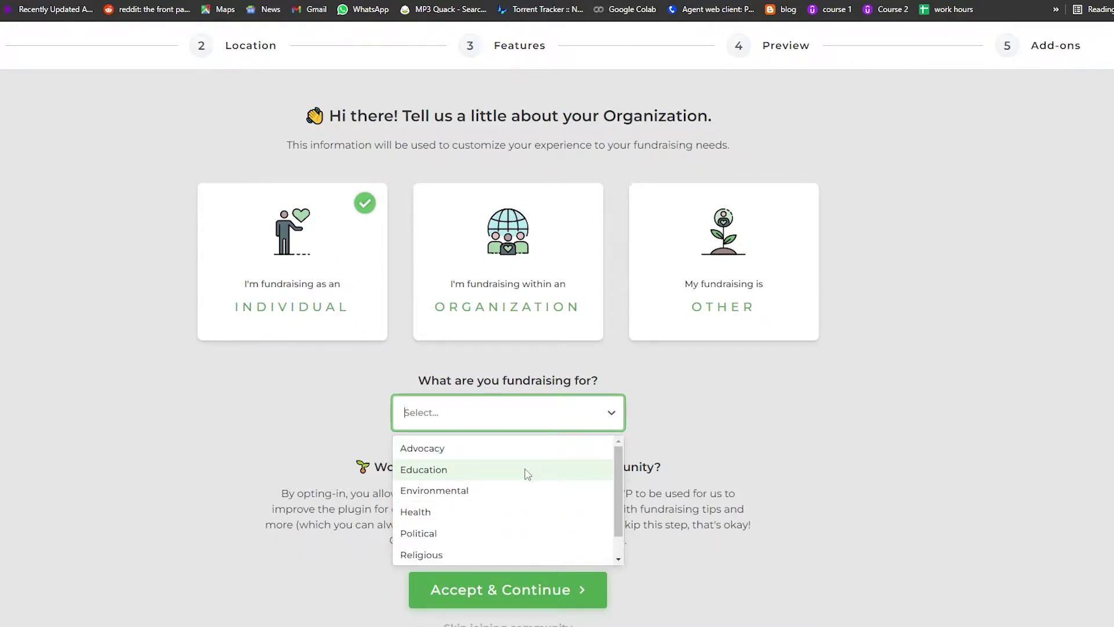
click(673, 421)
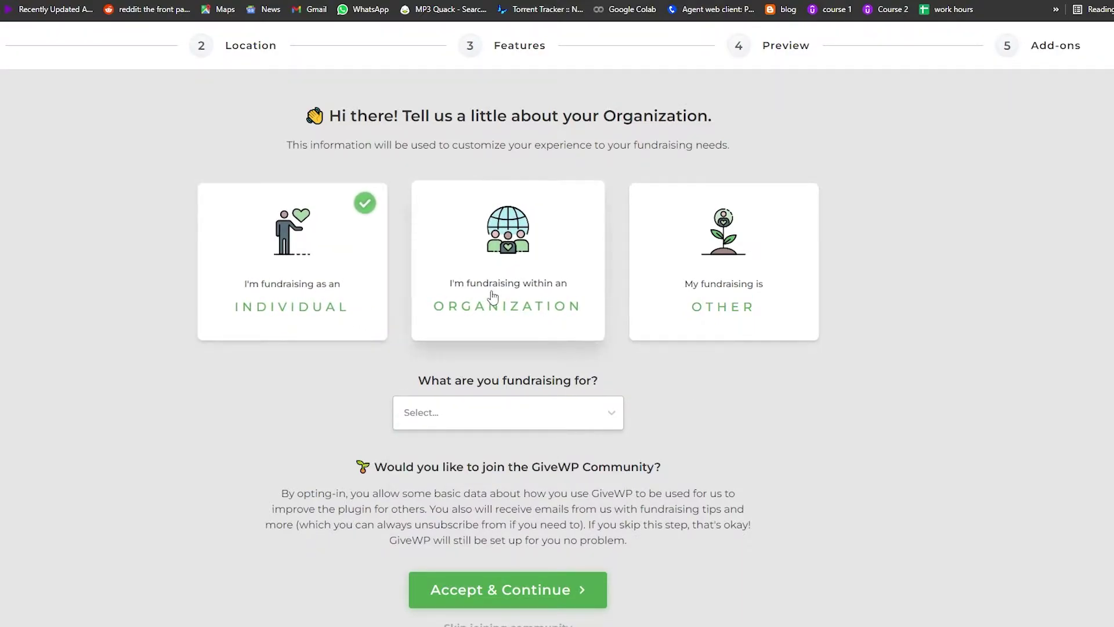
- Set the fundraiser type to Other and the fundraising cause to Education
click(532, 293)
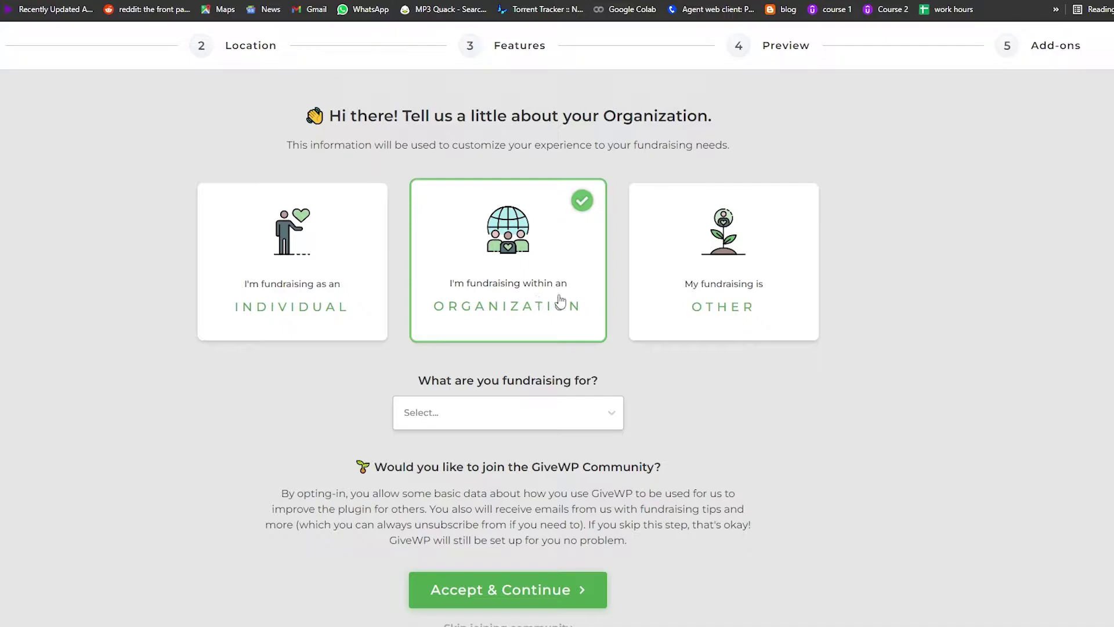
click(746, 305)
click(535, 413)
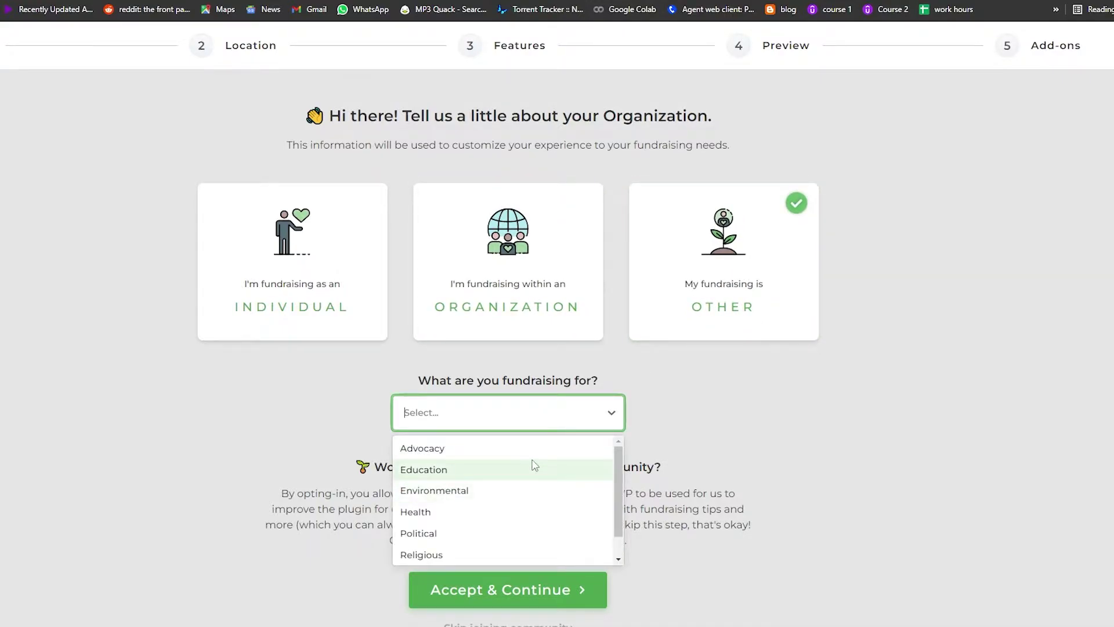
scroll(531, 468, down, 1)
scroll(478, 510, up, 1)
click(467, 469)
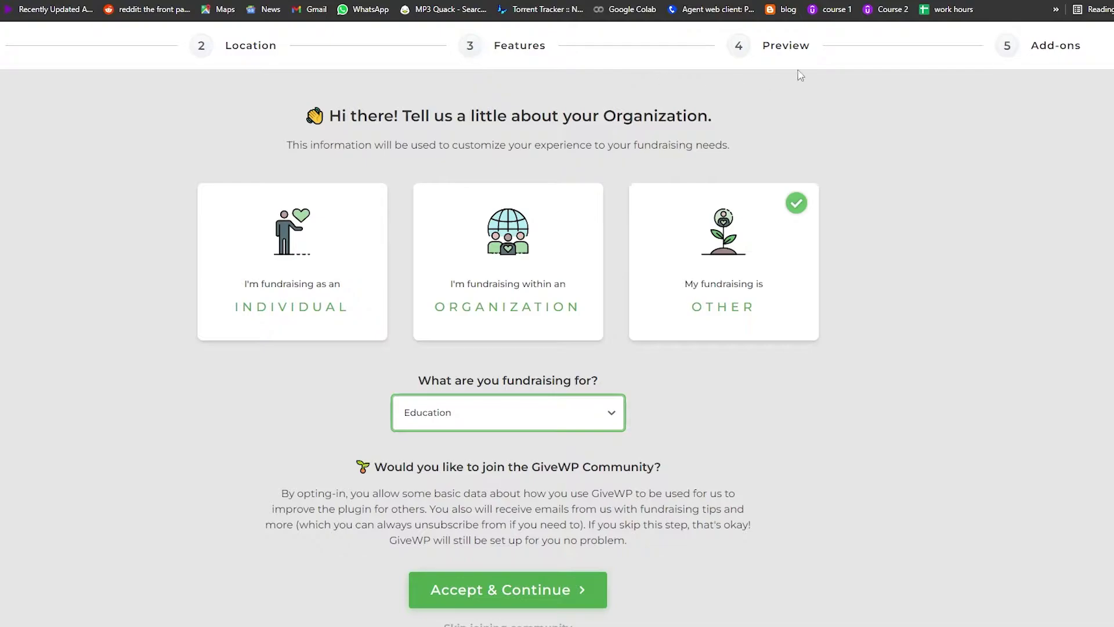
scroll(499, 510, down, 1)
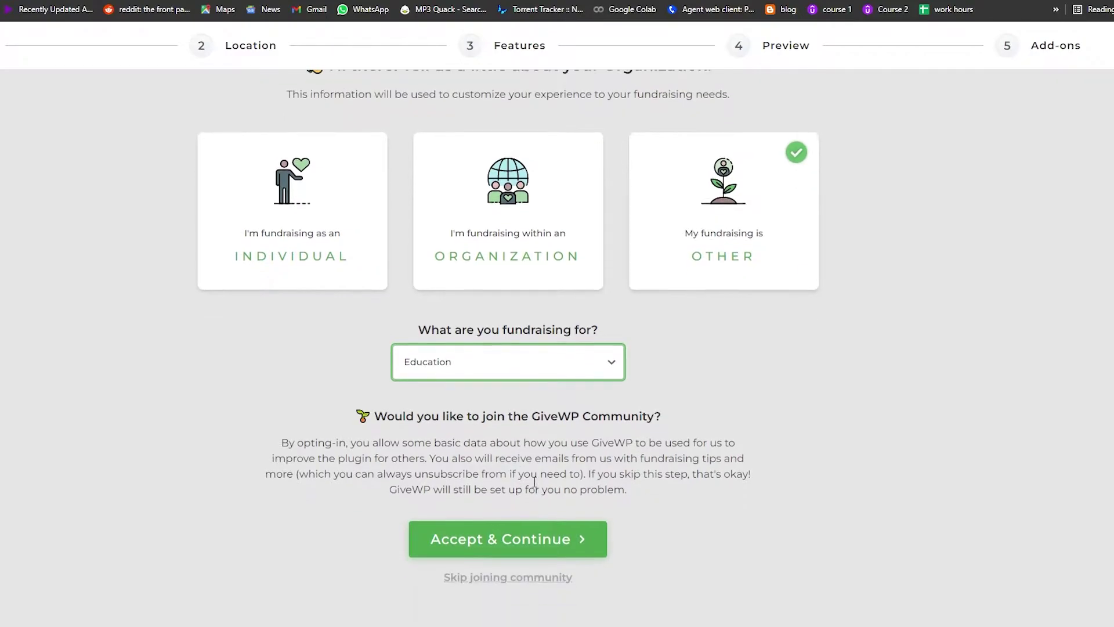
- Accept the opt-in and set the location to Illinois with US Dollars currency
click(474, 547)
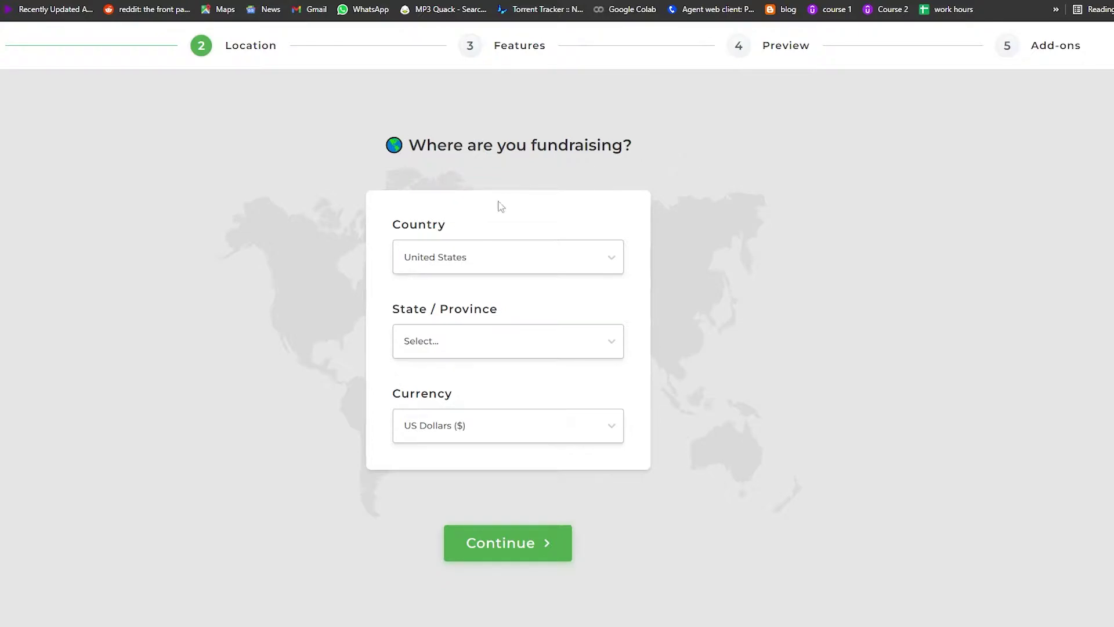
click(454, 349)
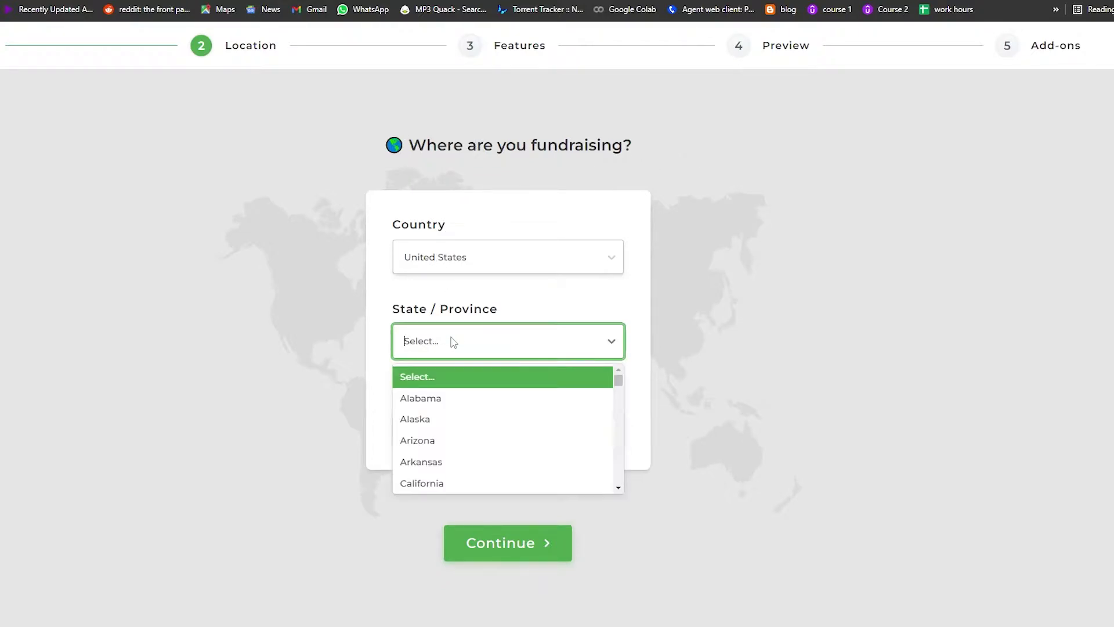
scroll(473, 464, down, 4)
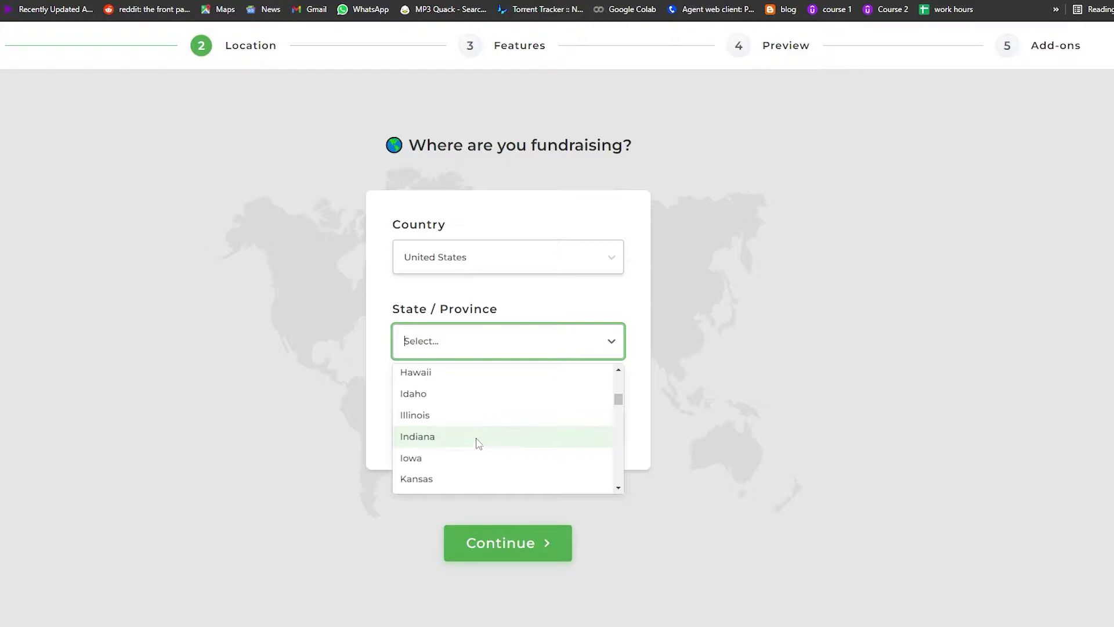
click(473, 417)
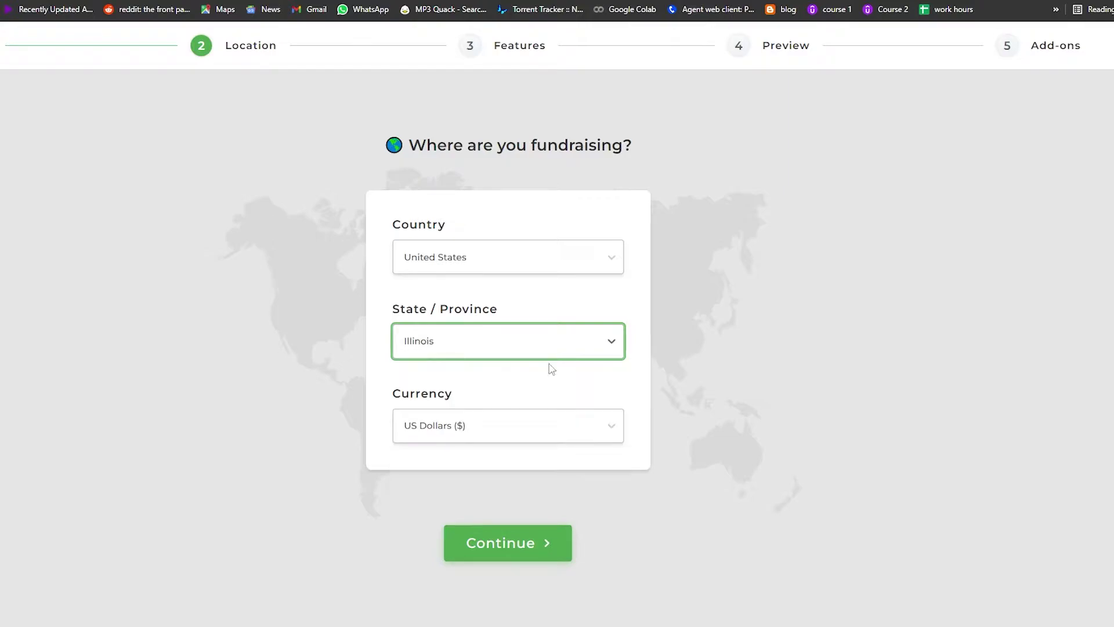
click(445, 432)
click(449, 433)
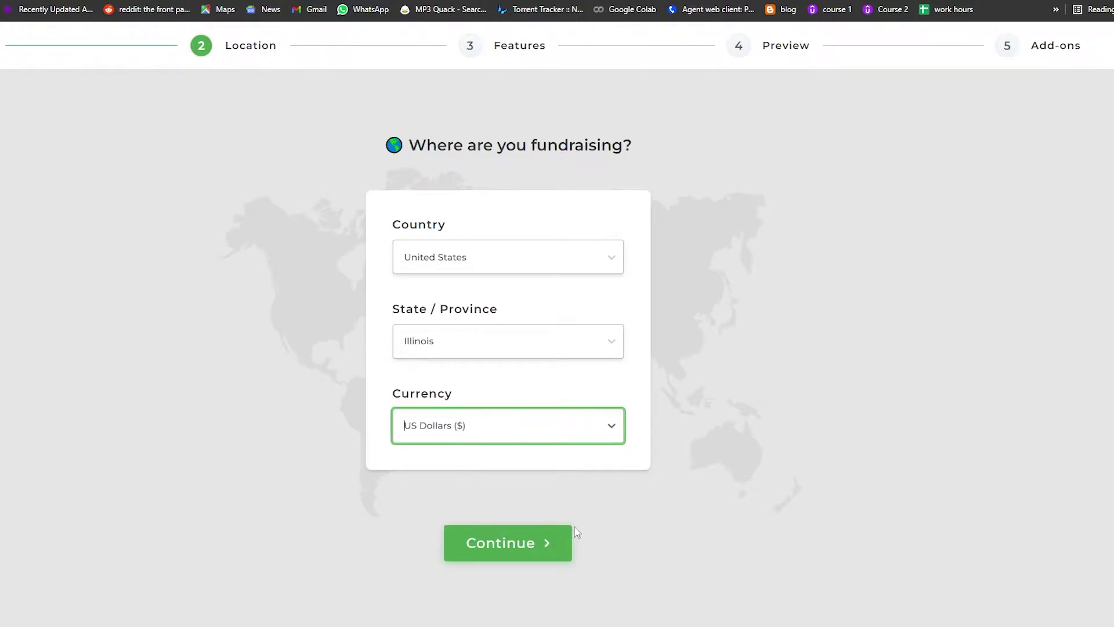
click(498, 551)
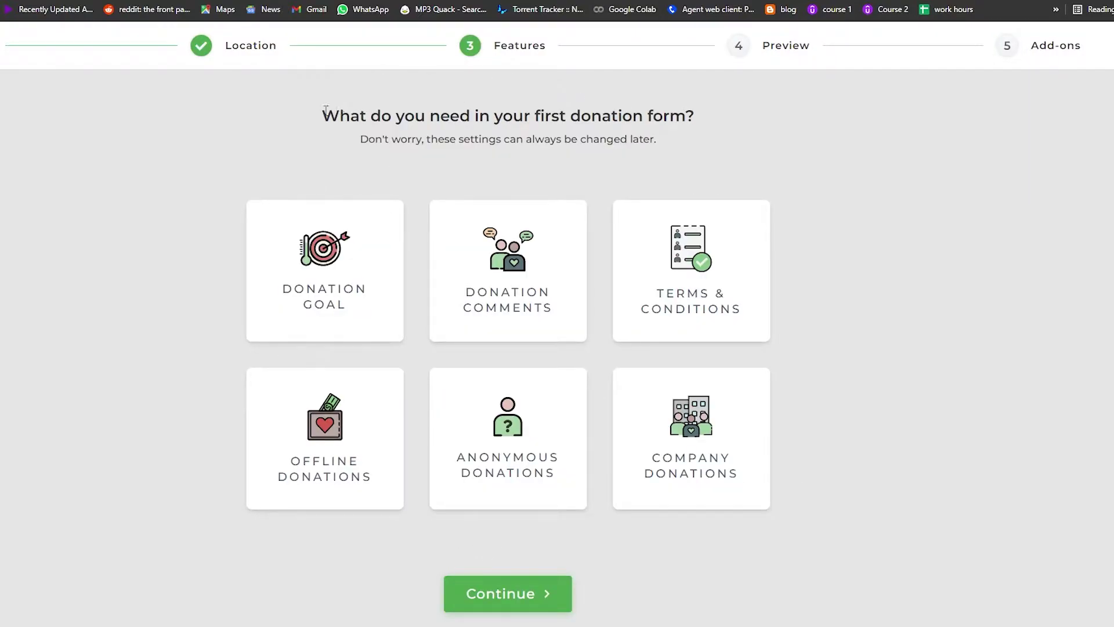
- Select the Donation Goal, Anonymous Donations and Terms & Conditions features for the first form
drag(326, 111, 712, 128)
click(752, 123)
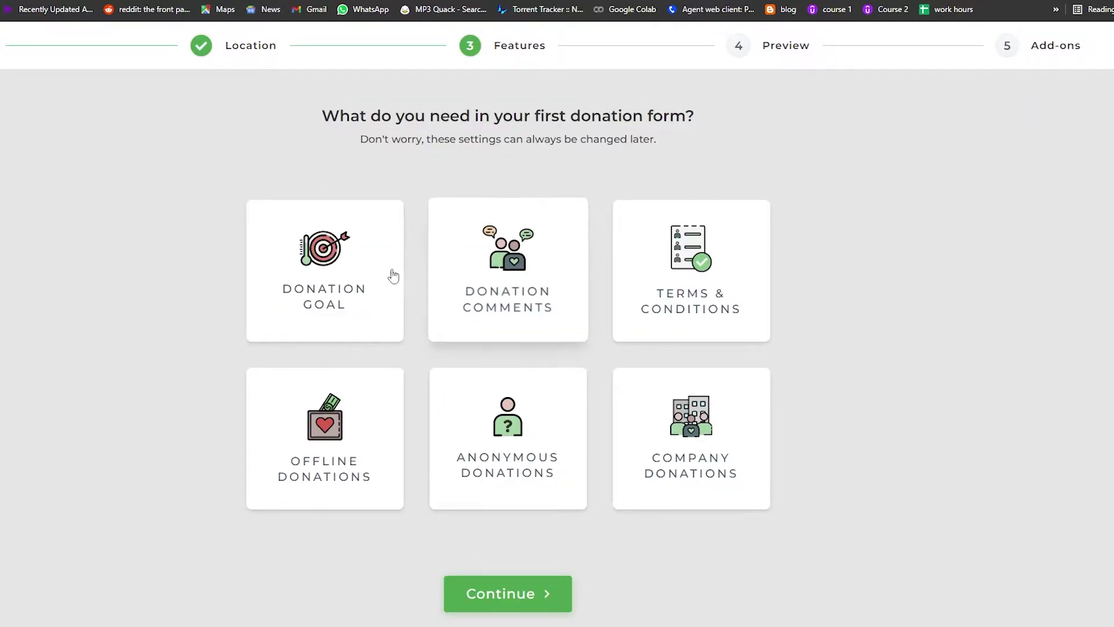
click(347, 300)
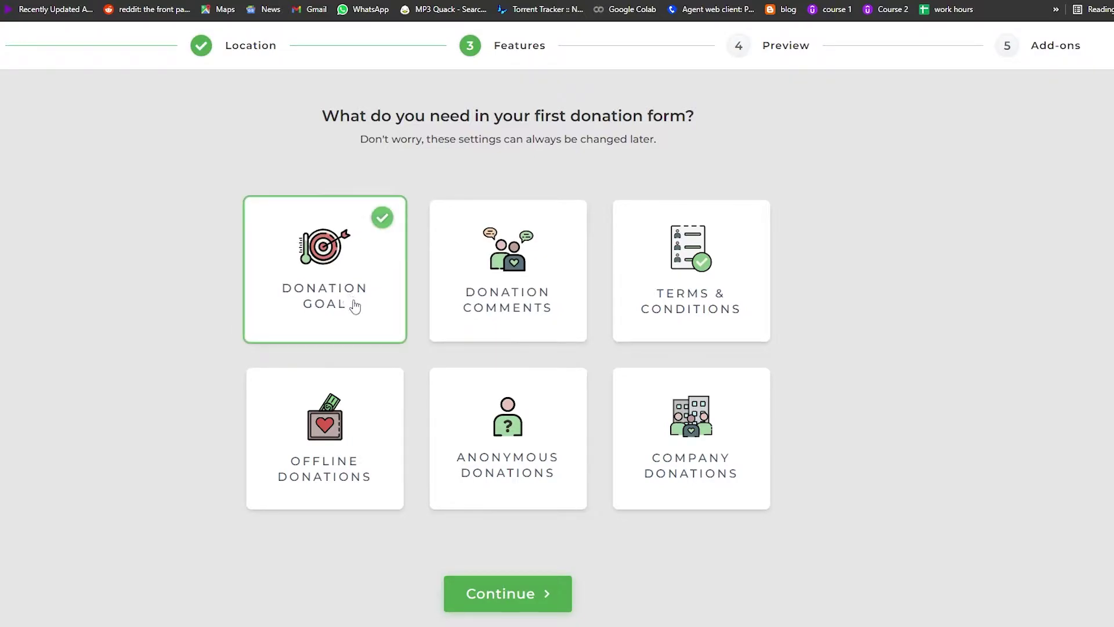
click(511, 491)
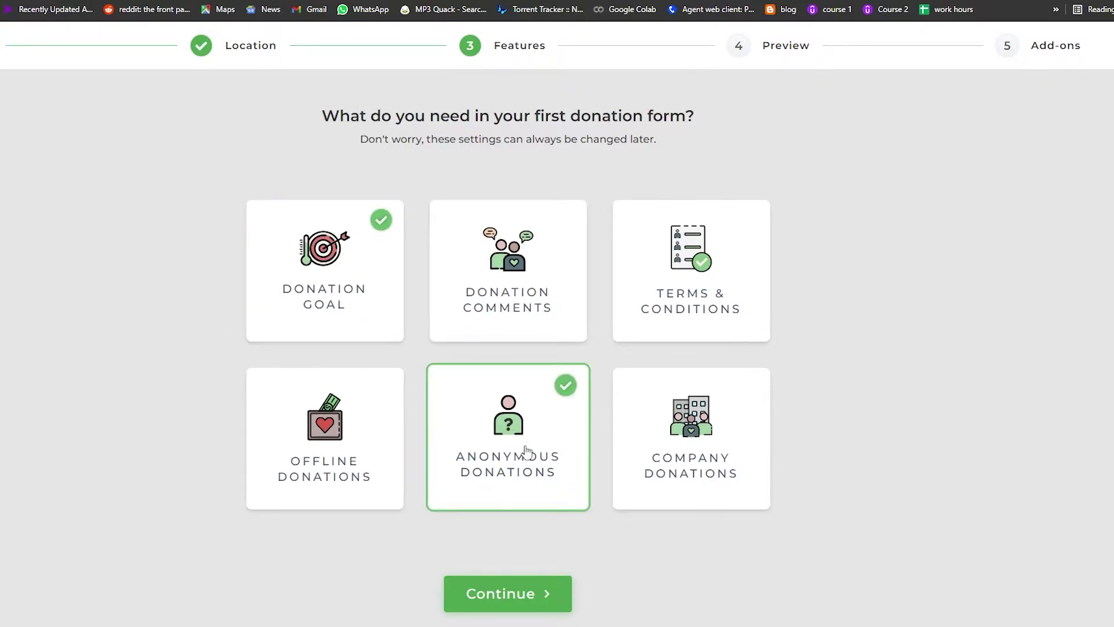
click(696, 332)
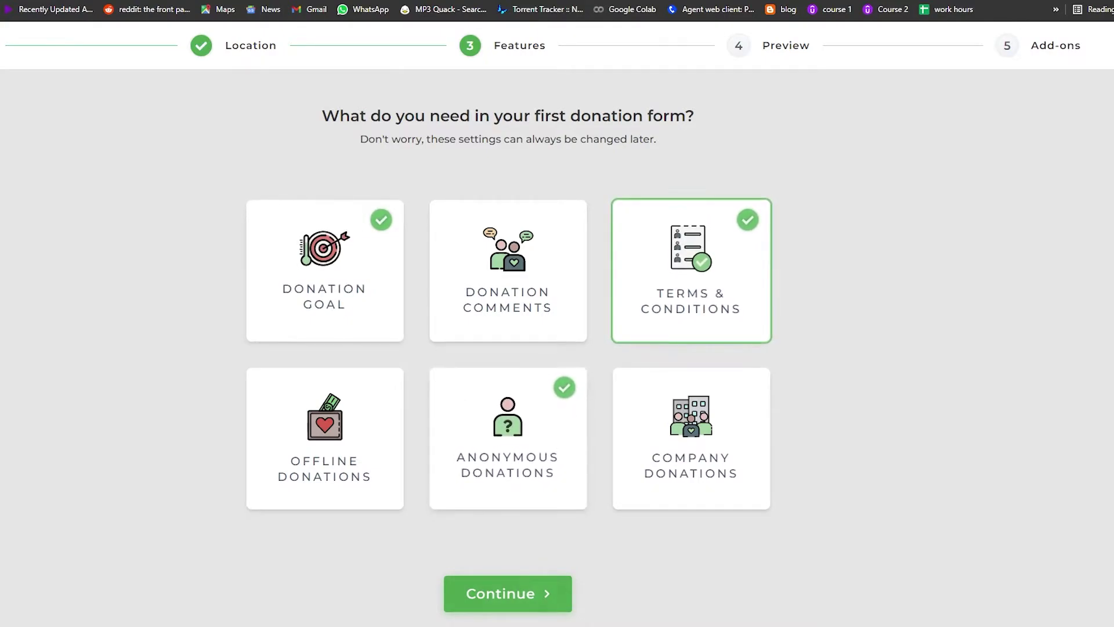
- Continue past the form preview, select Recurring Donations and PDF Receipts add-ons, and finish onboarding
click(515, 598)
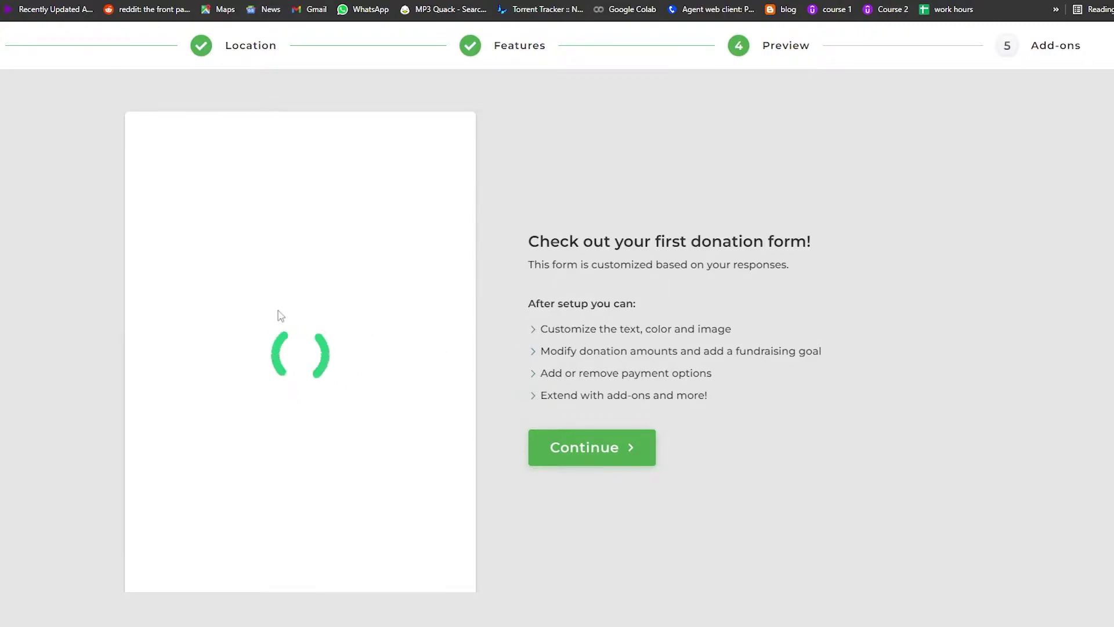
click(603, 449)
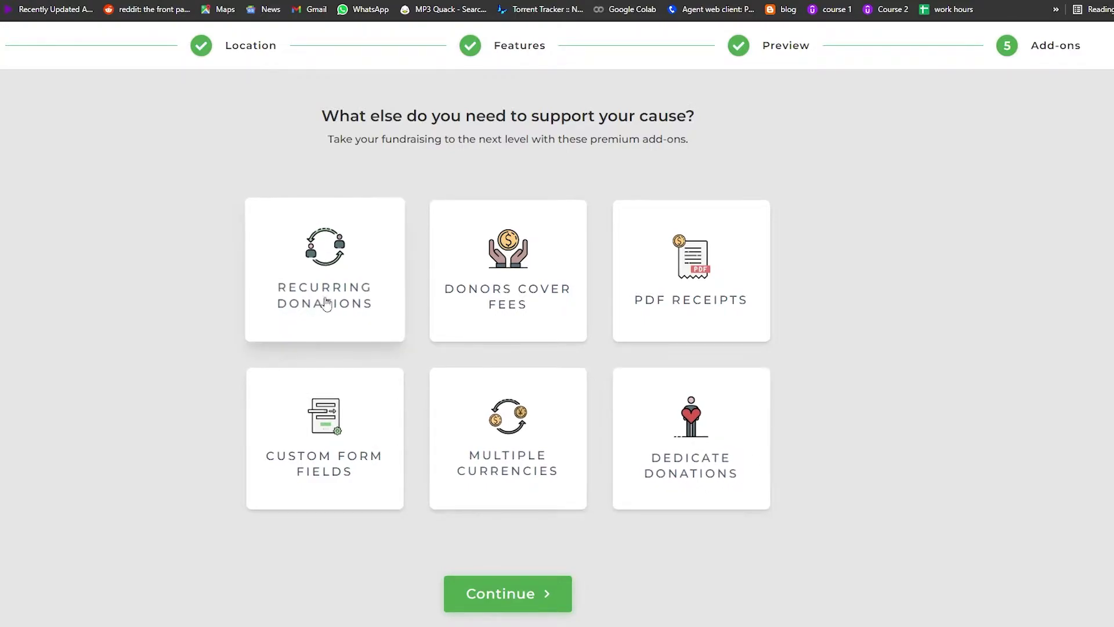
click(369, 314)
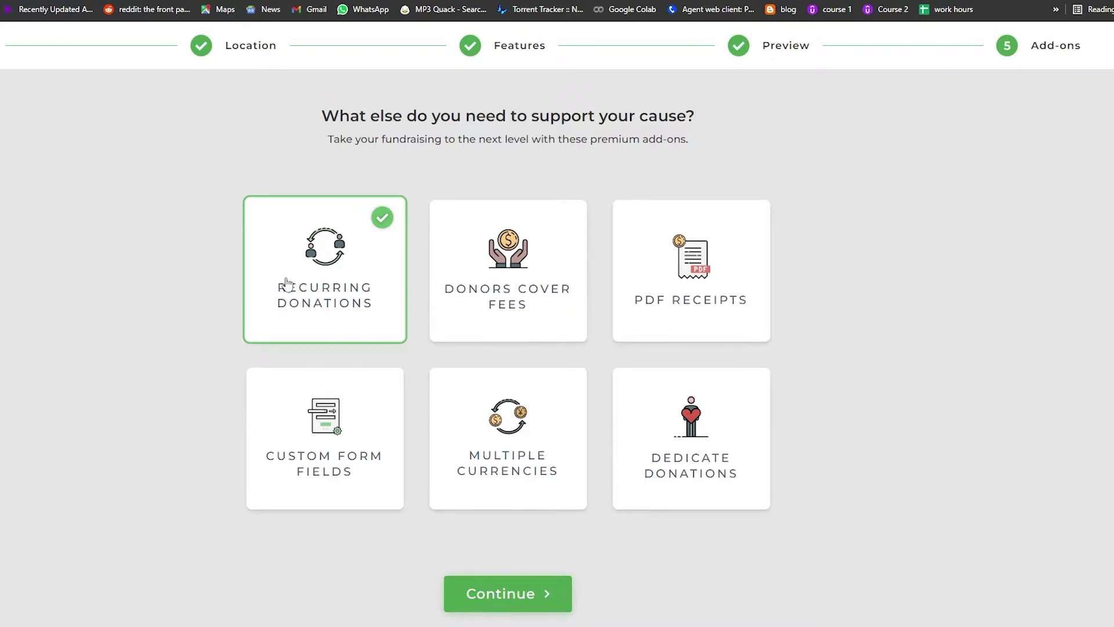
click(707, 303)
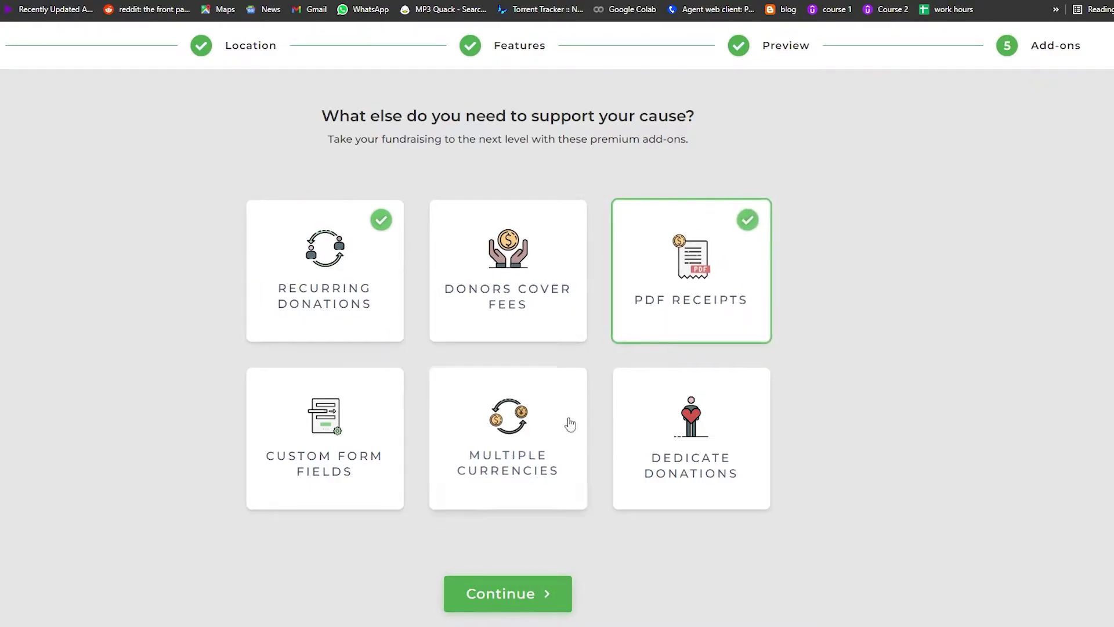
click(502, 592)
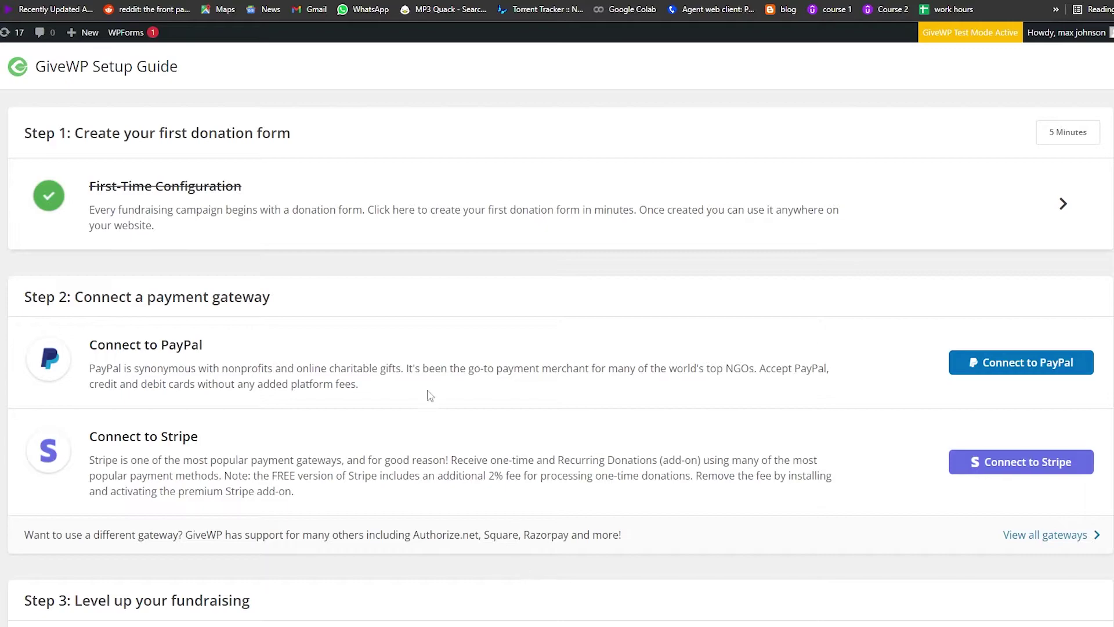
scroll(378, 433, down, 10)
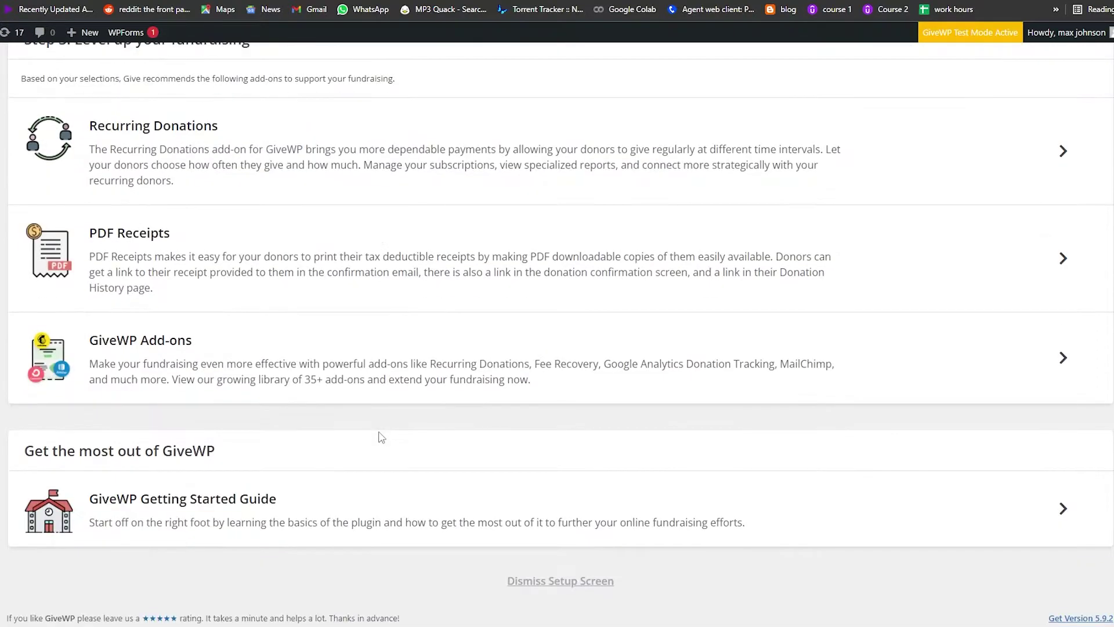
scroll(381, 437, up, 8)
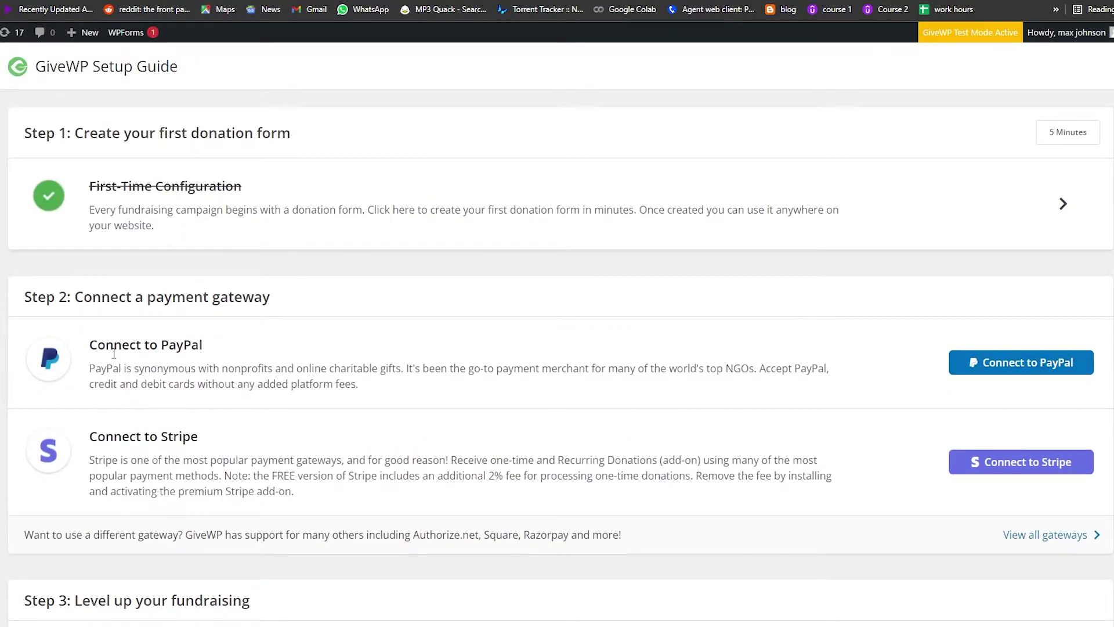
scroll(113, 354, down, 1)
drag(90, 280, 202, 283)
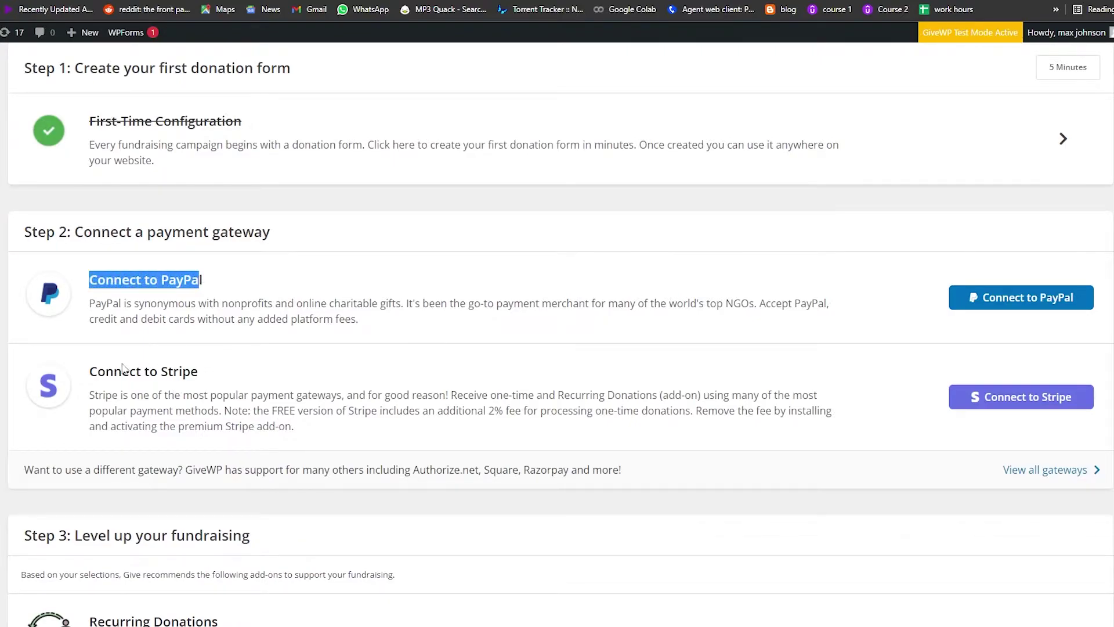
drag(106, 371, 207, 368)
scroll(216, 371, down, 2)
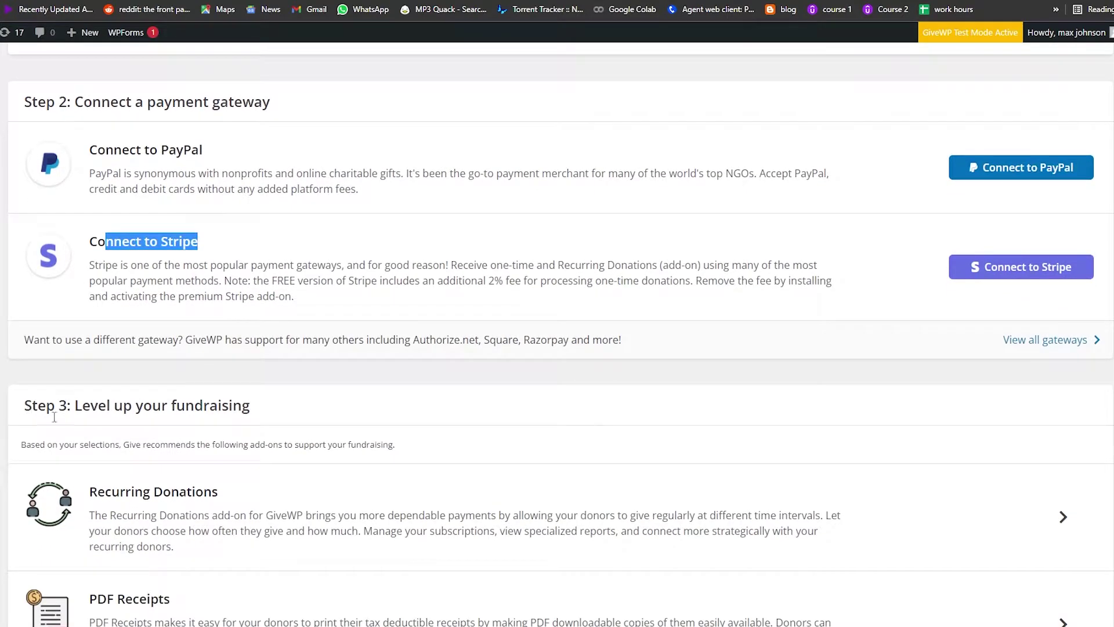
scroll(54, 417, down, 2)
scroll(120, 383, down, 2)
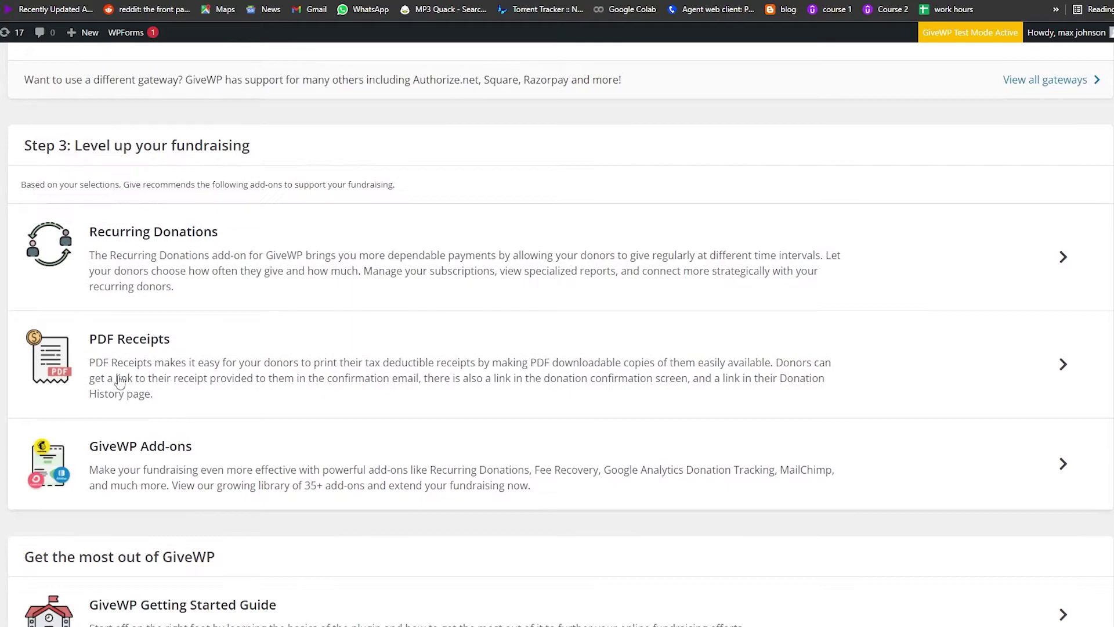
scroll(124, 342, down, 2)
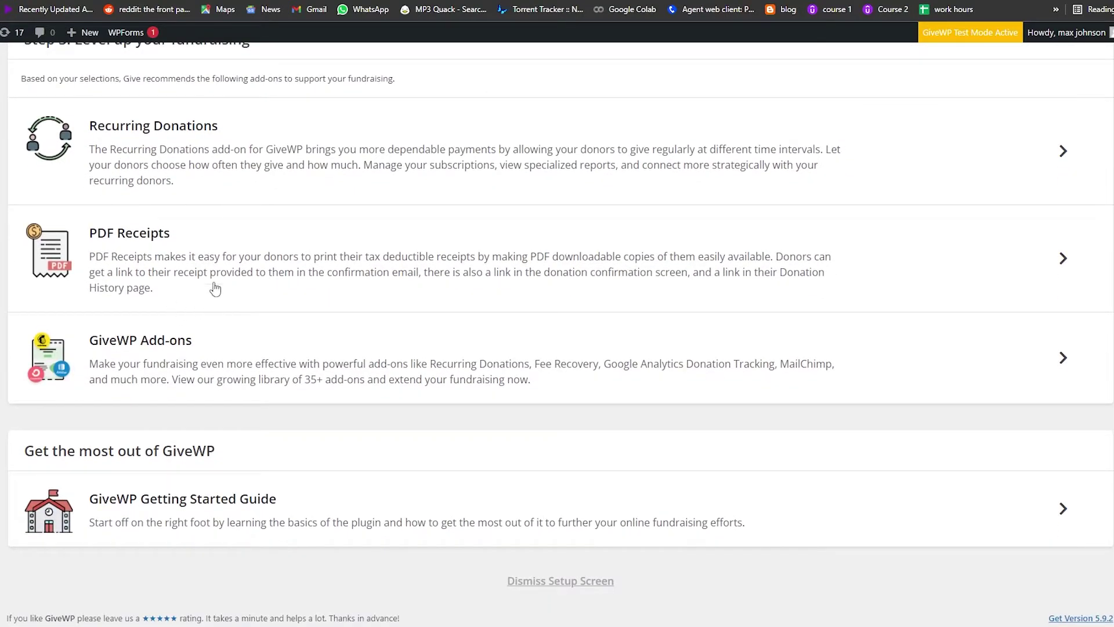
scroll(266, 278, up, 6)
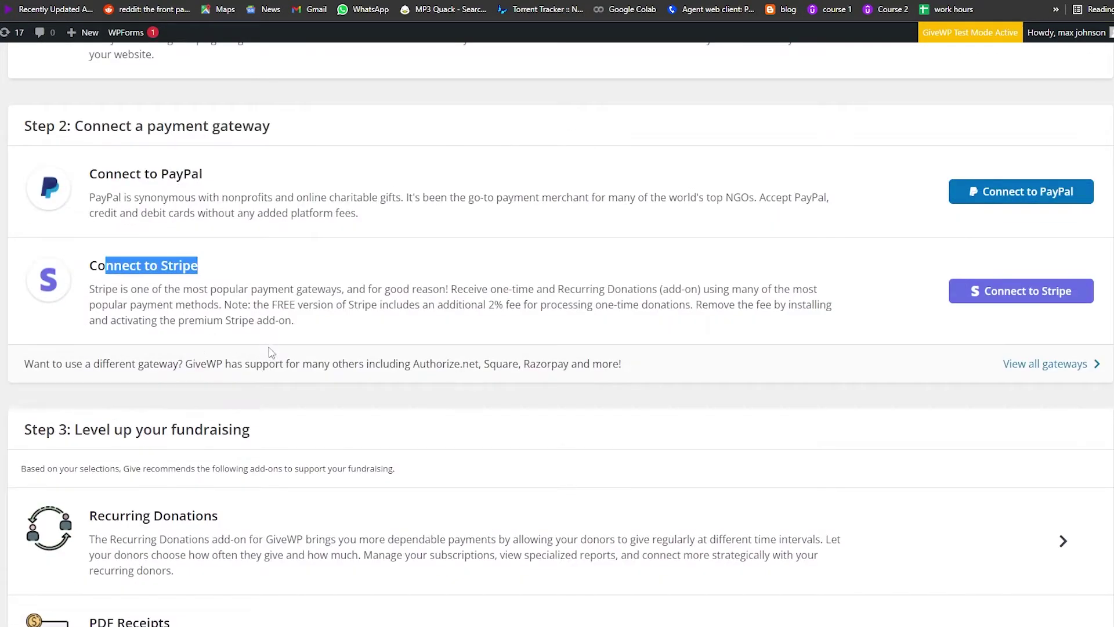
scroll(271, 352, up, 3)
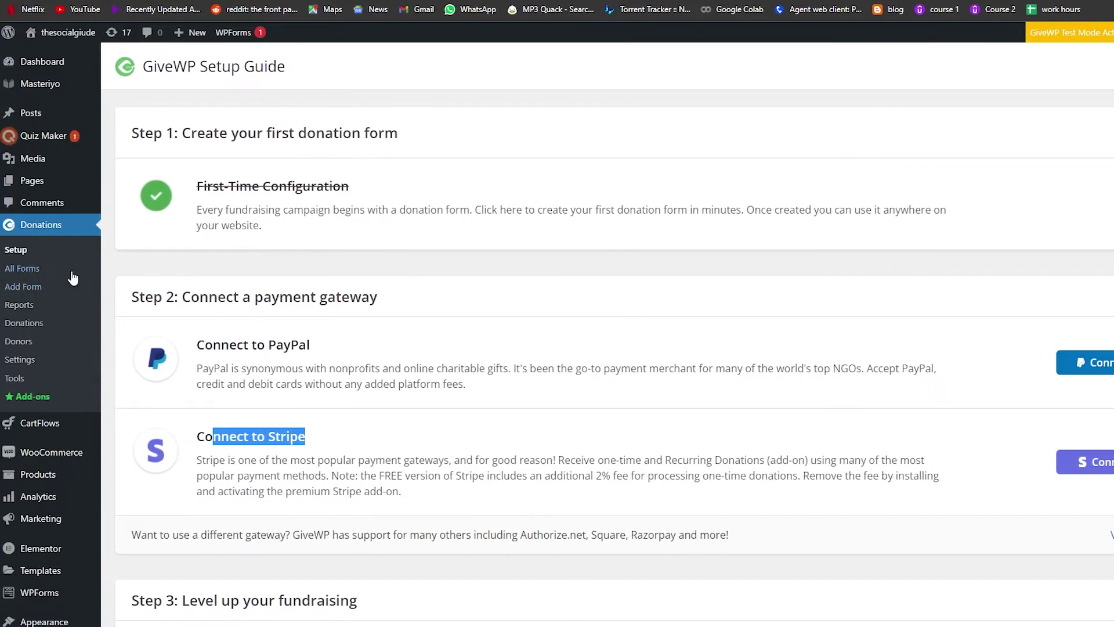
- Look over the setup guide, All Forms, Donations, Donors and Settings pages
click(31, 253)
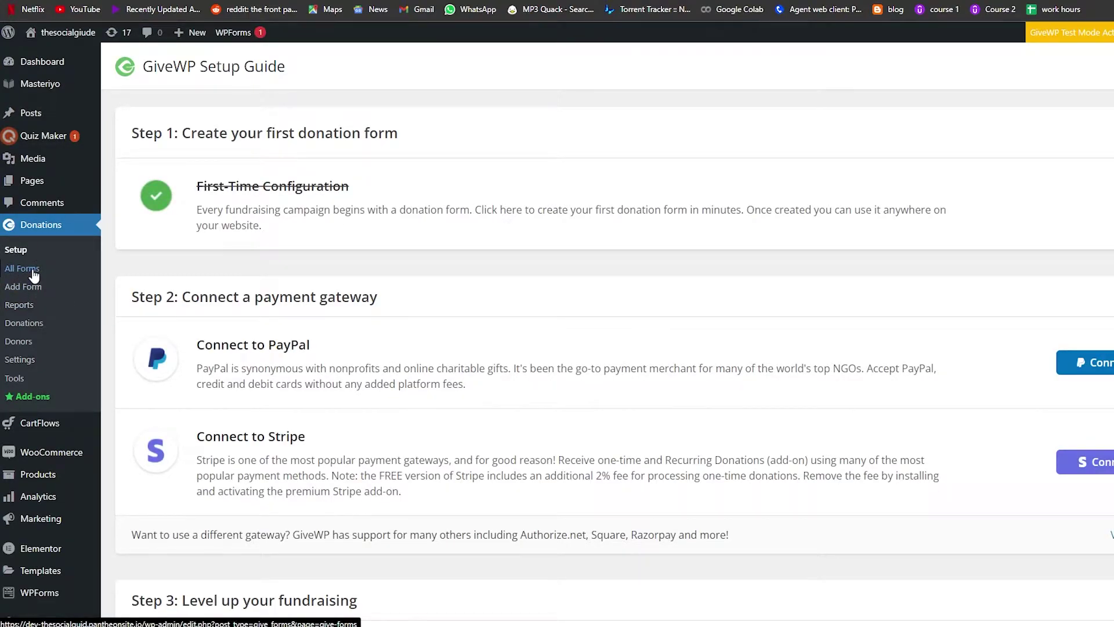
click(32, 273)
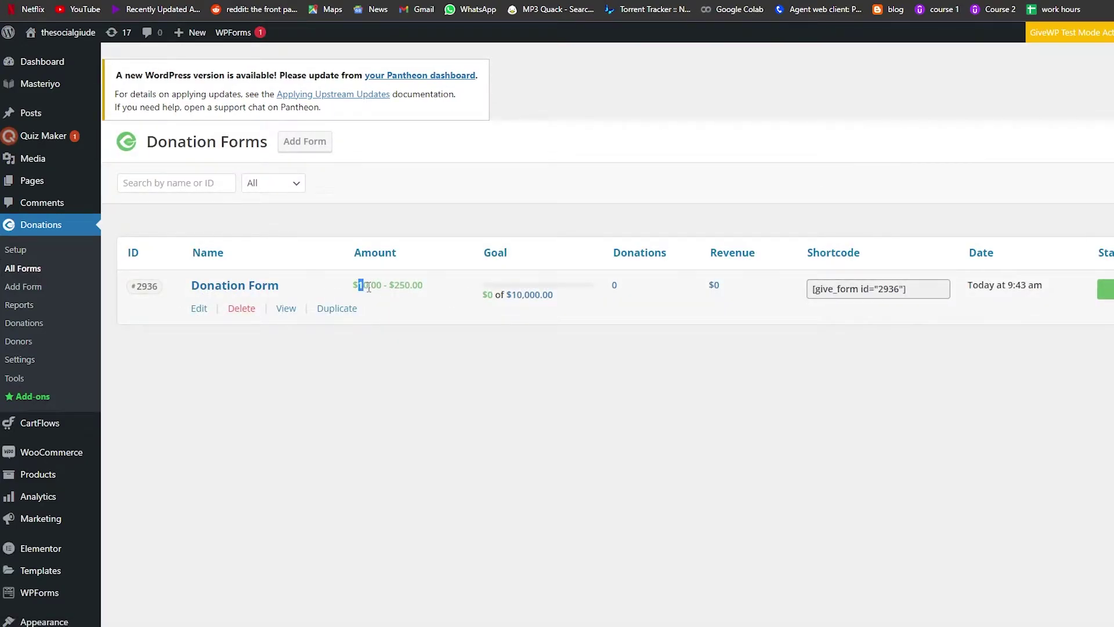
drag(369, 287, 423, 291)
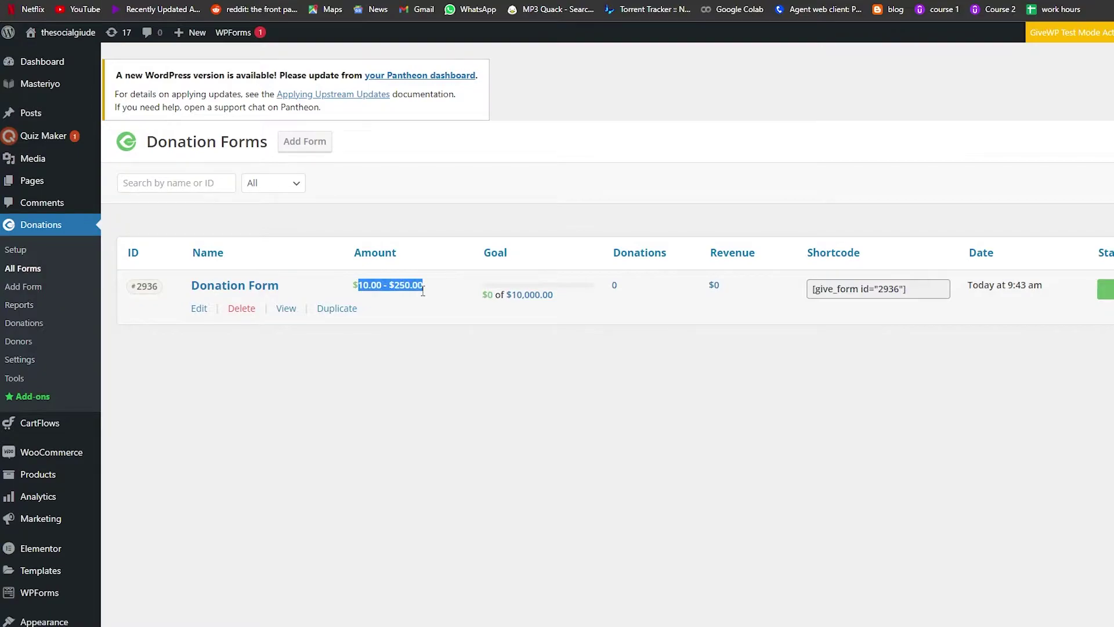
click(469, 303)
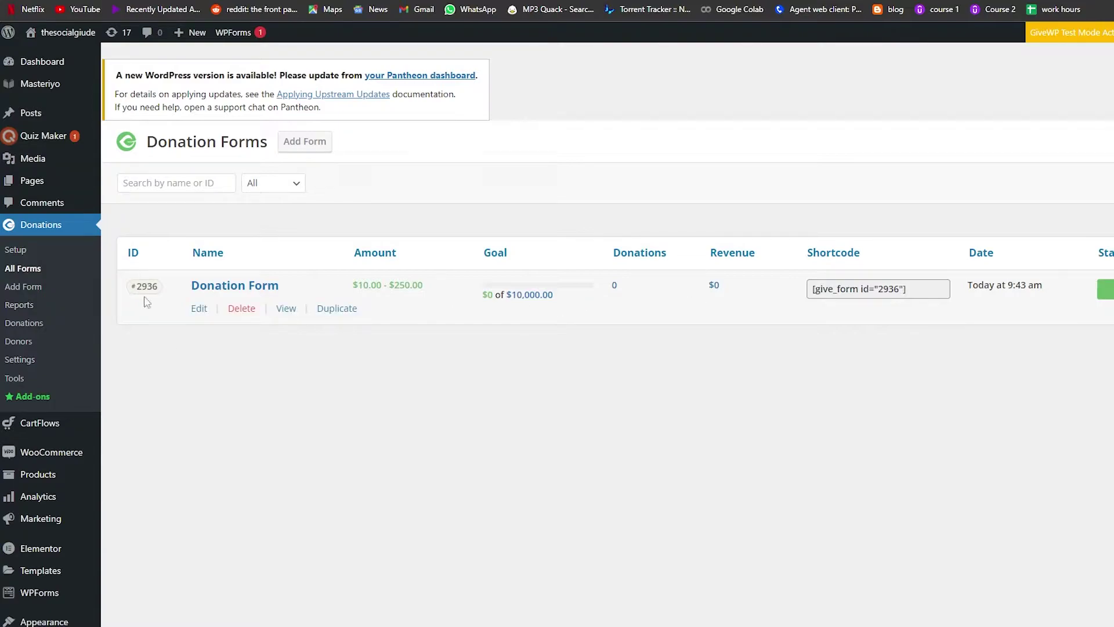
click(39, 328)
click(34, 348)
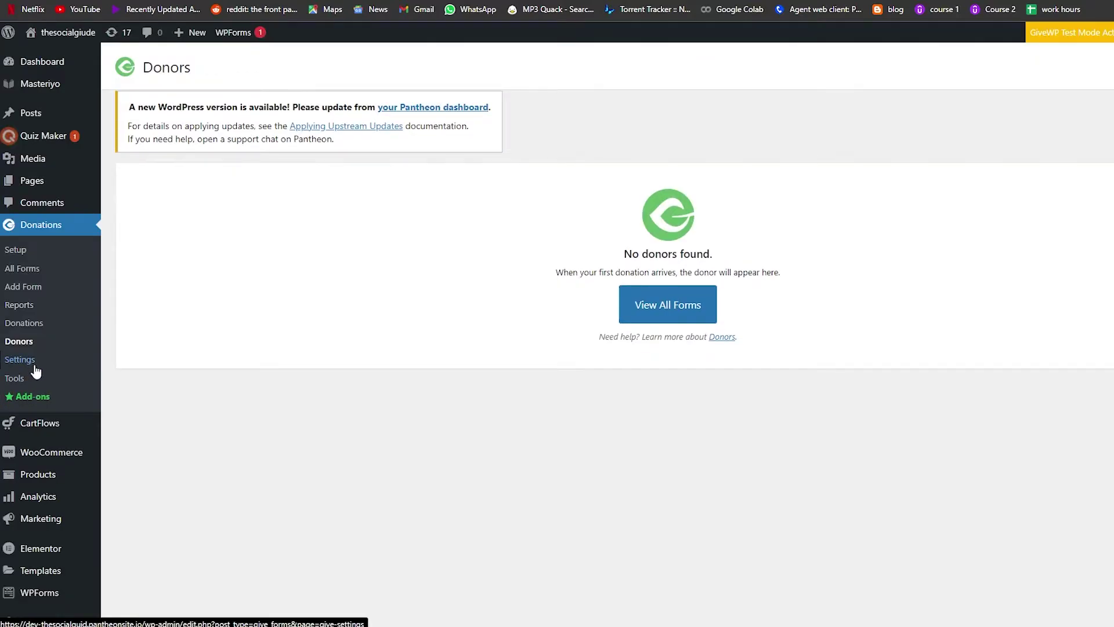
click(34, 365)
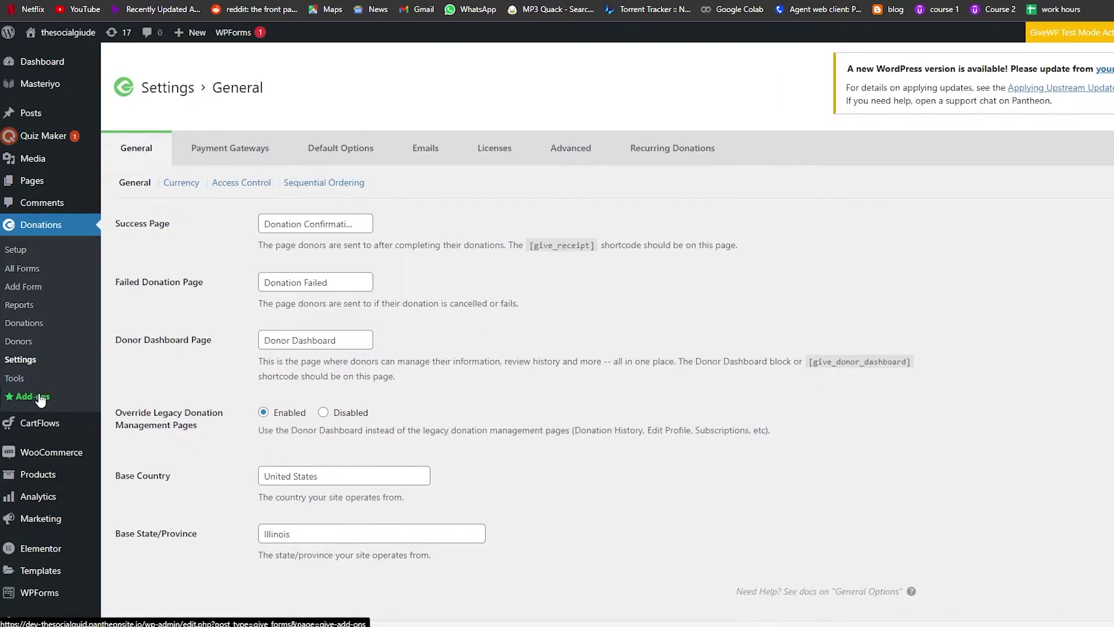
- Return to All Forms and open the Donation Form for editing
click(24, 254)
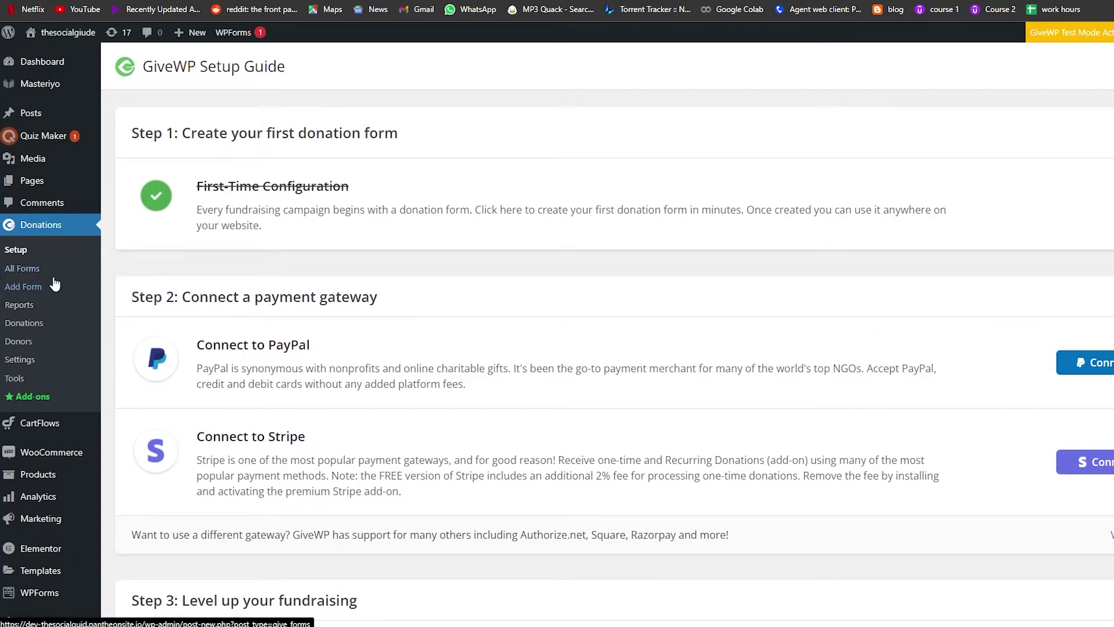
click(21, 272)
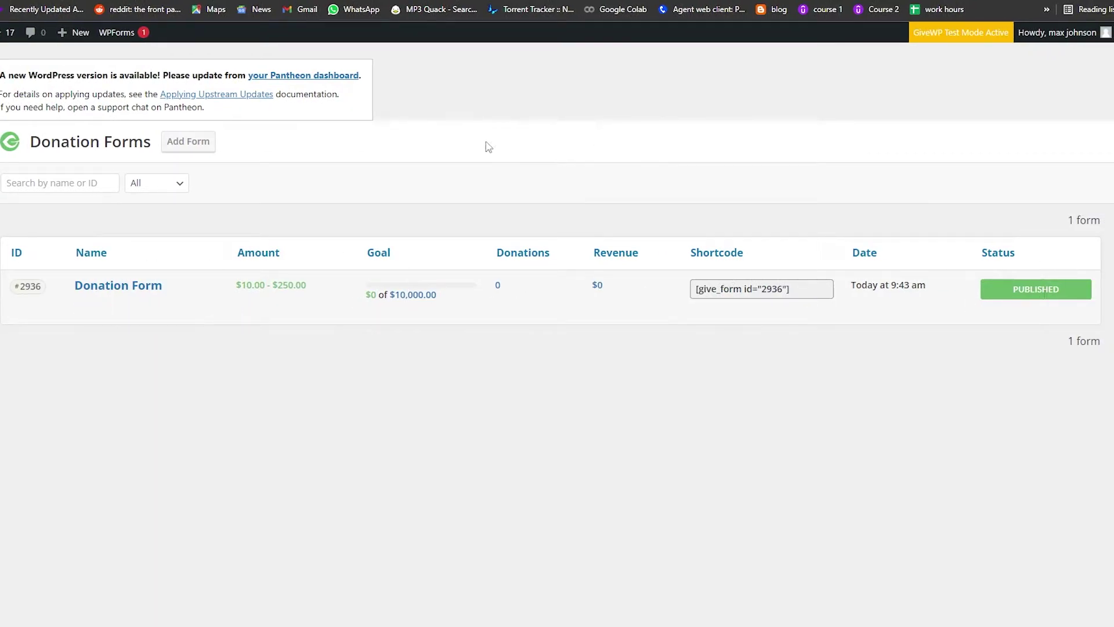
mouse_move(242, 316)
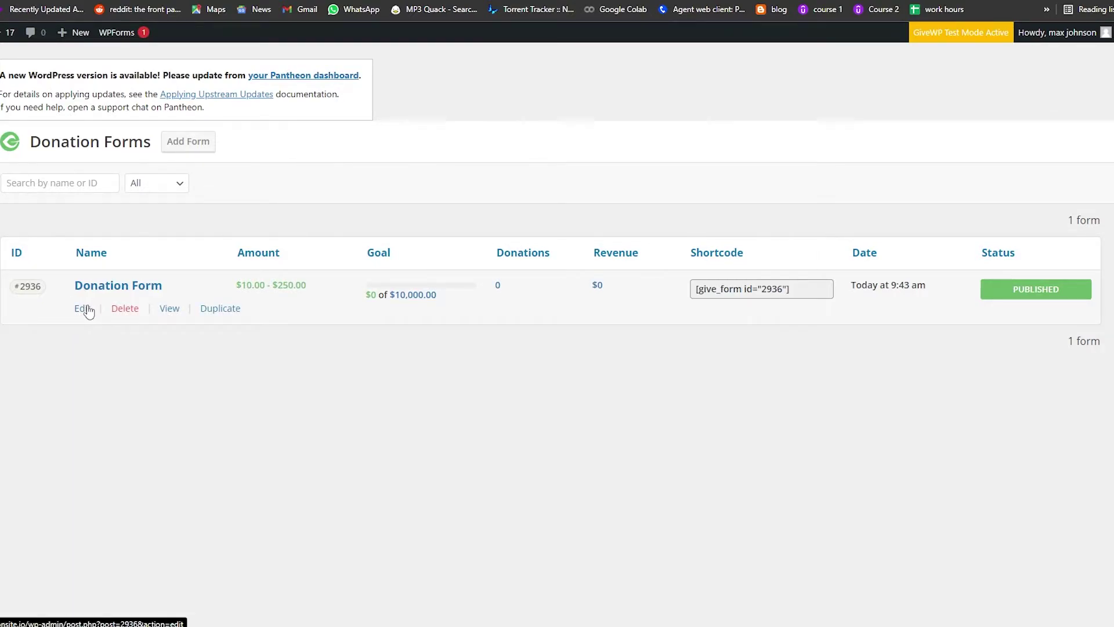
click(82, 309)
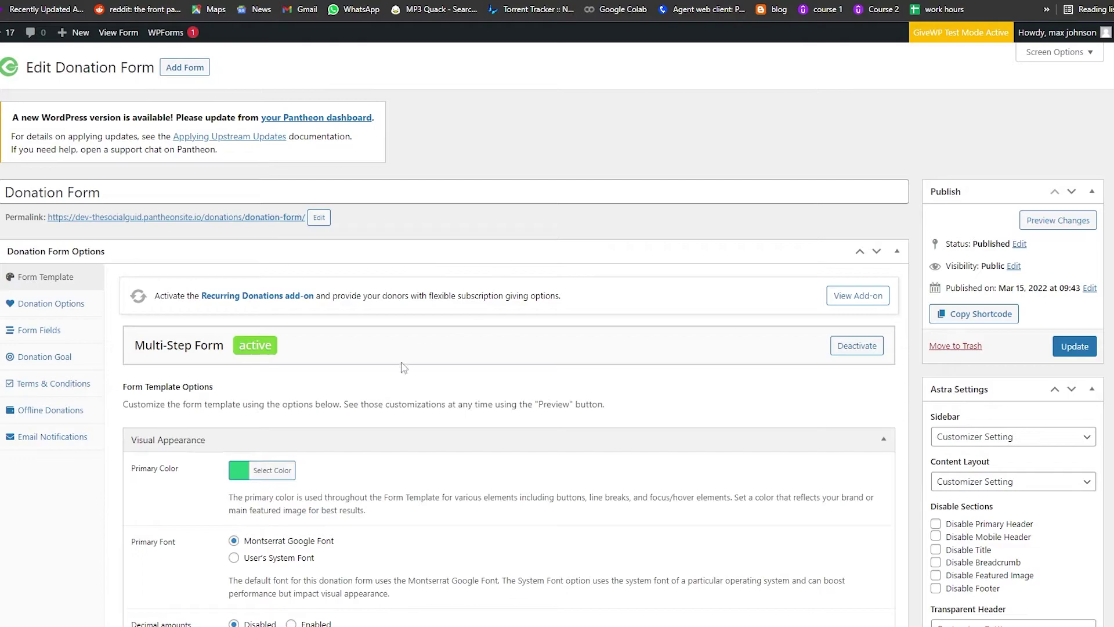
scroll(390, 358, down, 1)
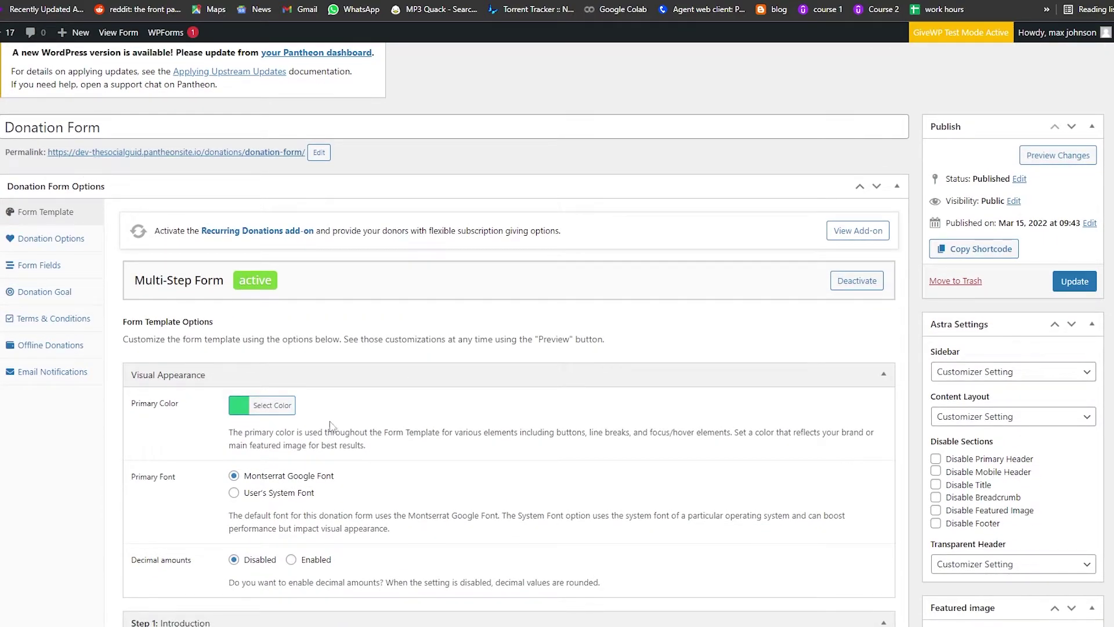
scroll(342, 348, down, 4)
scroll(325, 455, up, 3)
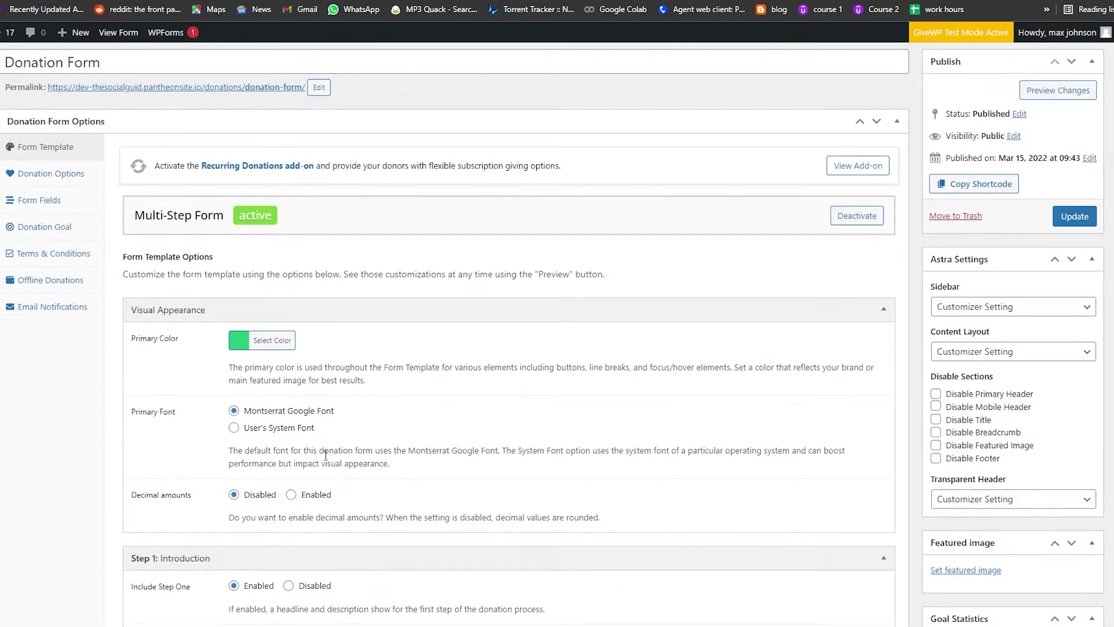
scroll(182, 221, up, 2)
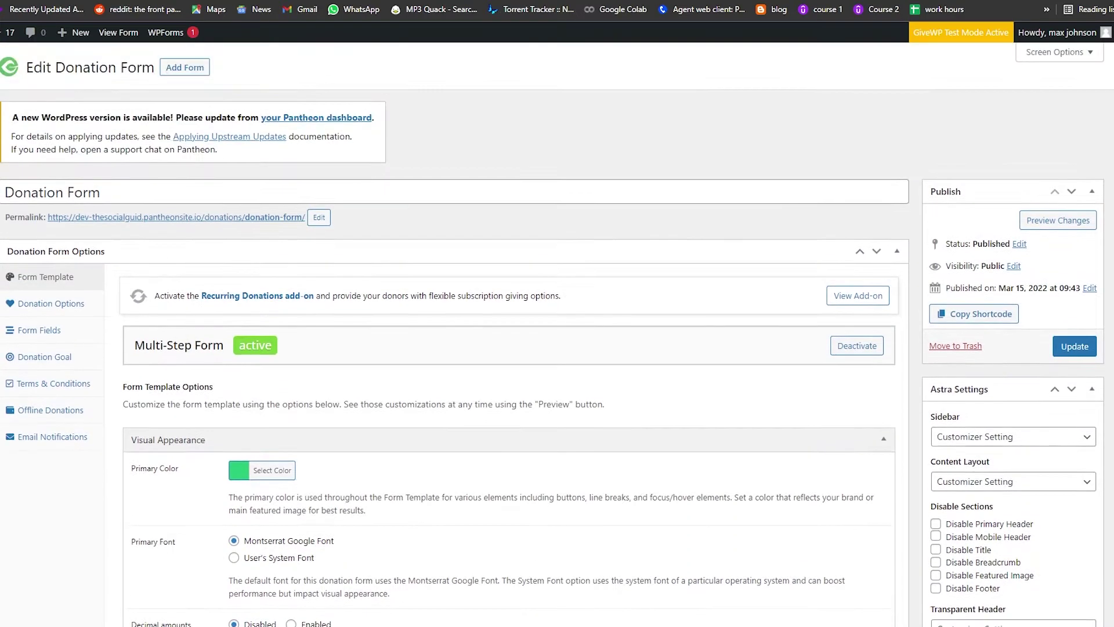
click(122, 194)
key(ctrl+a)
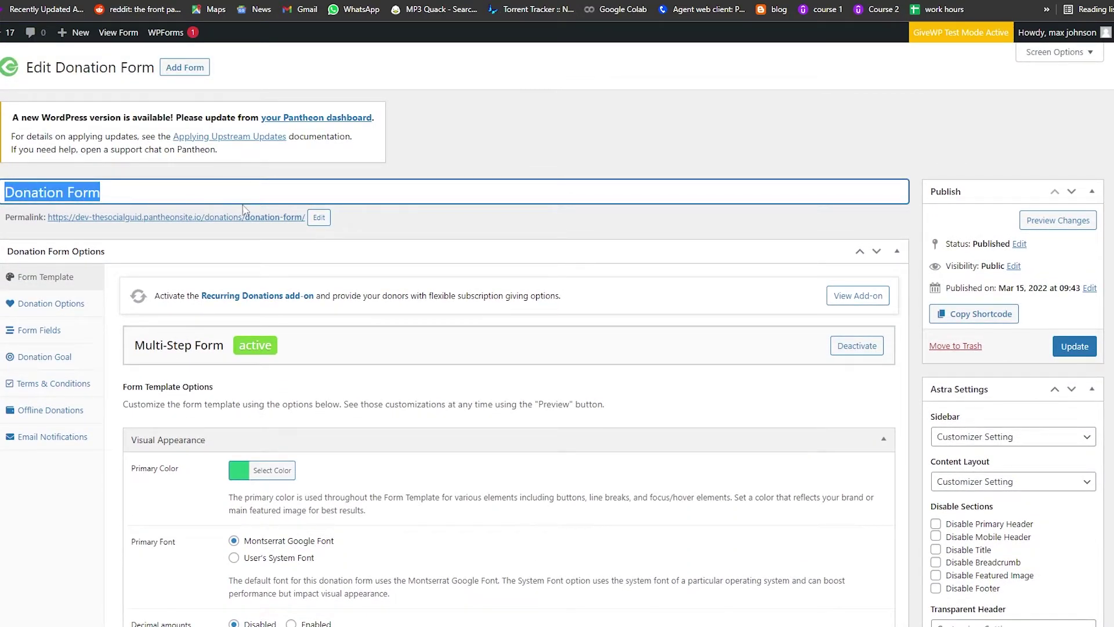
click(161, 278)
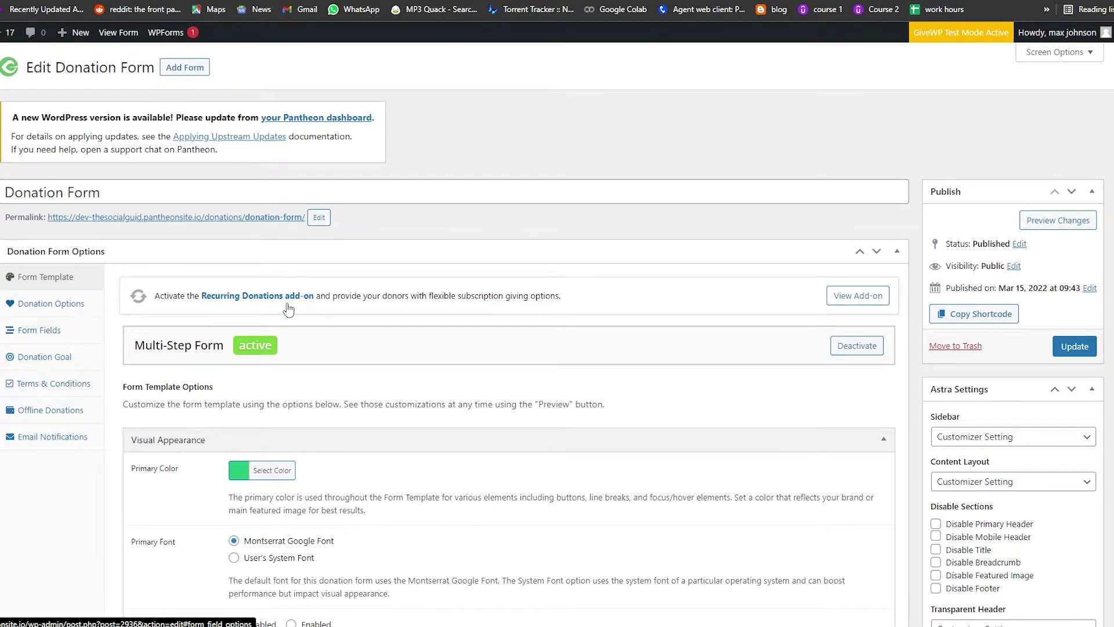
scroll(490, 376, down, 1)
scroll(490, 375, down, 2)
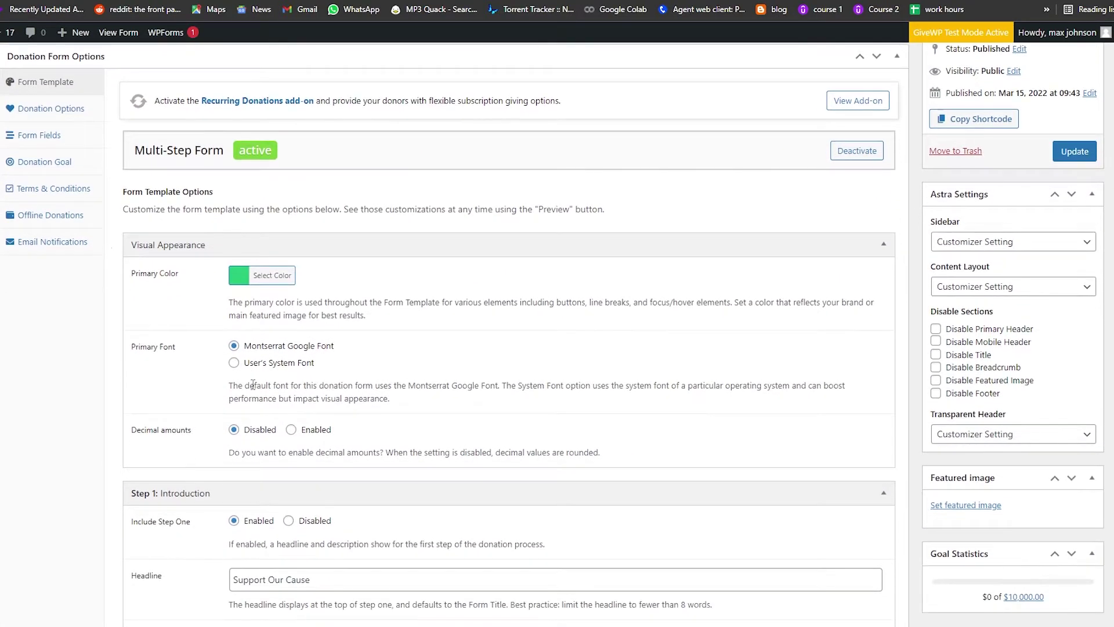
scroll(278, 404, down, 1)
scroll(292, 298, down, 2)
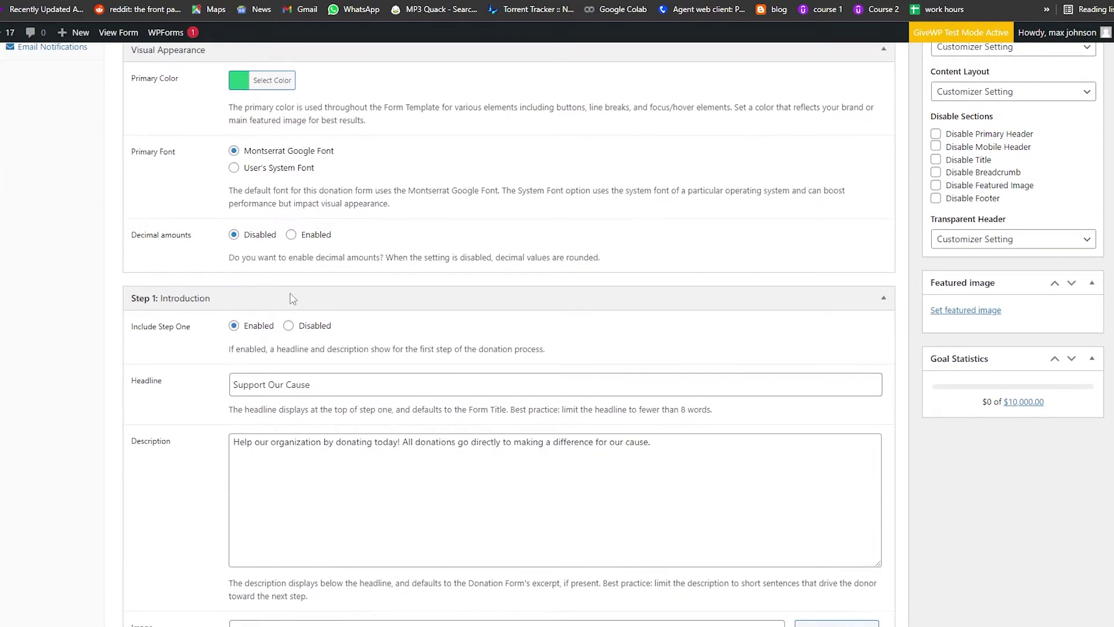
scroll(267, 342, down, 1)
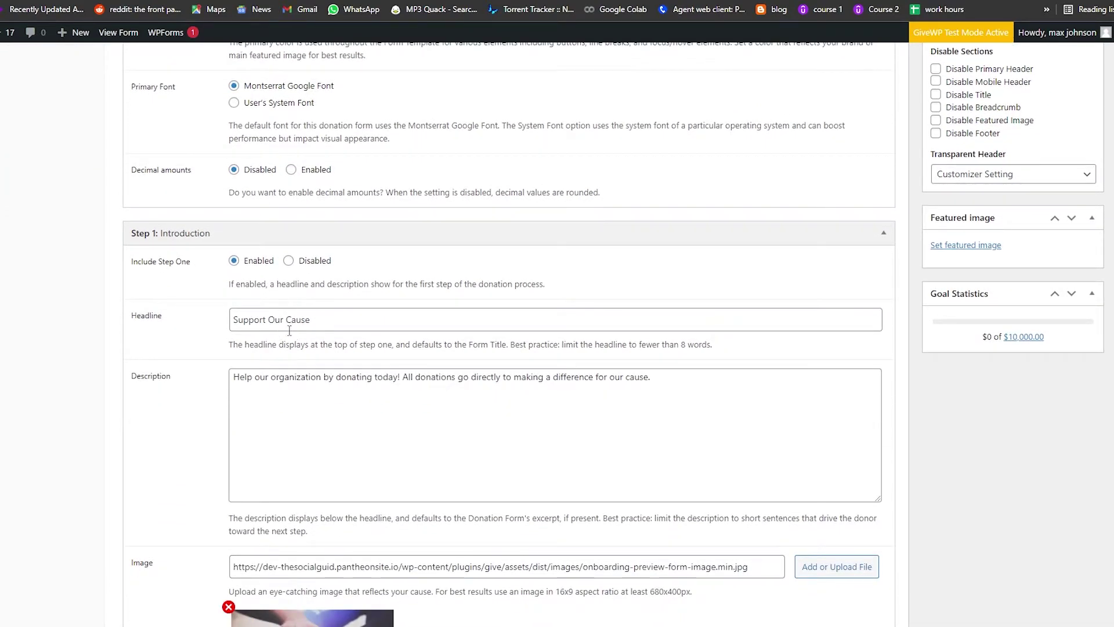
drag(352, 324, 211, 347)
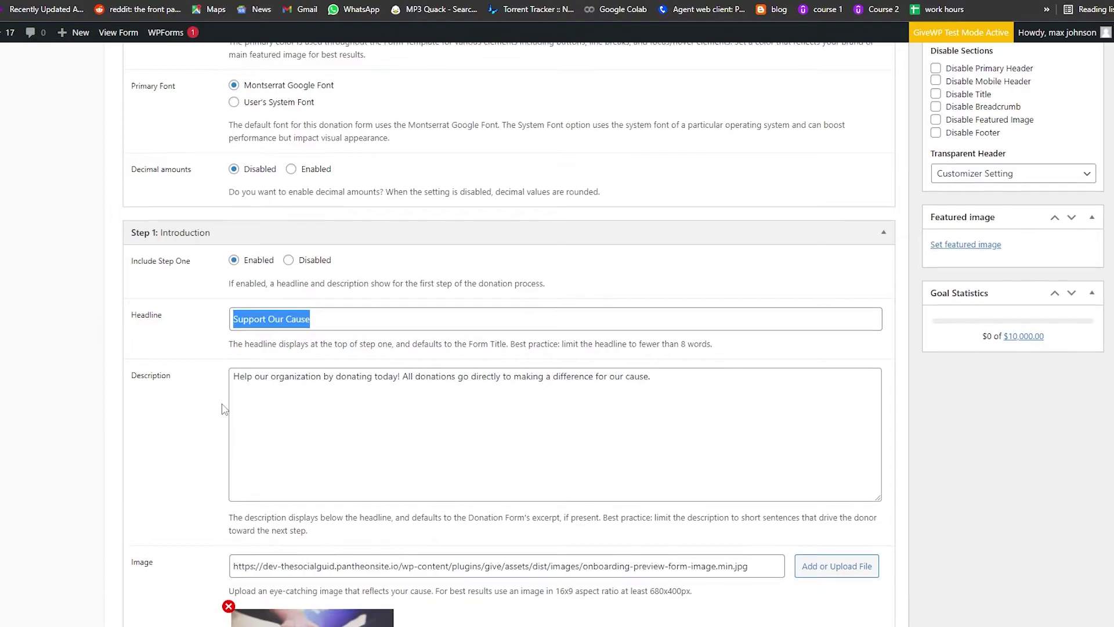
scroll(364, 296, down, 1)
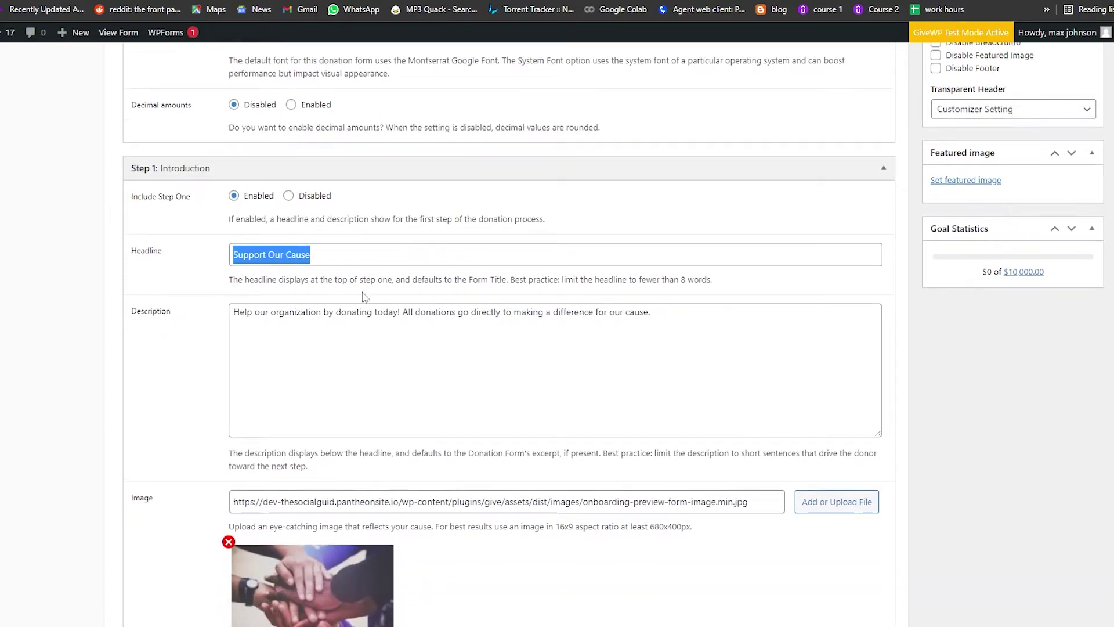
click(274, 321)
scroll(222, 335, down, 2)
scroll(262, 412, down, 4)
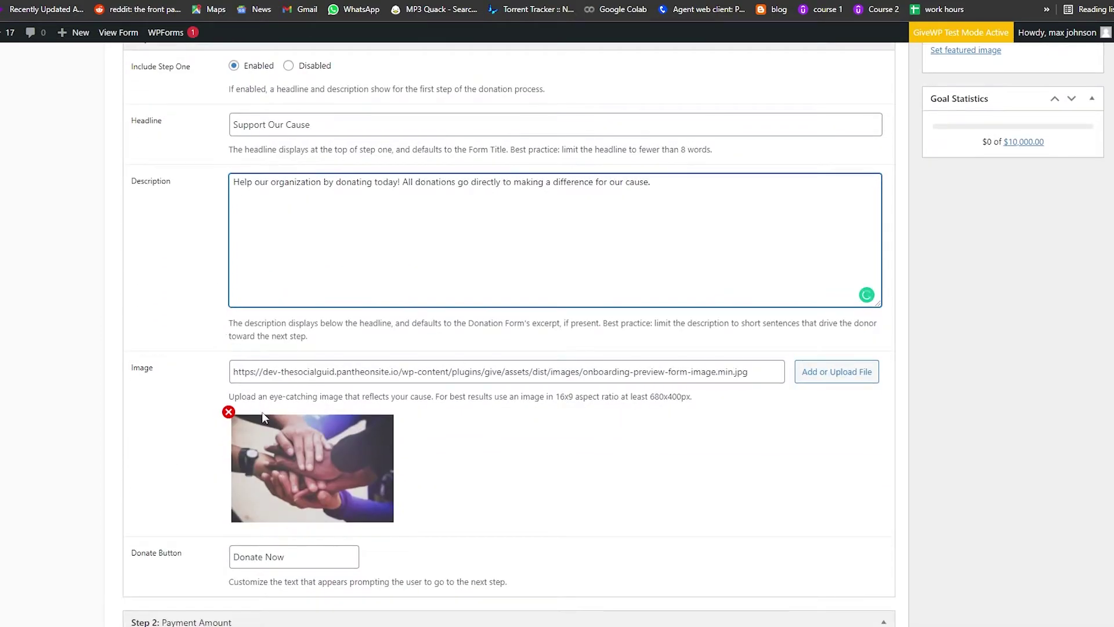
scroll(349, 421, down, 1)
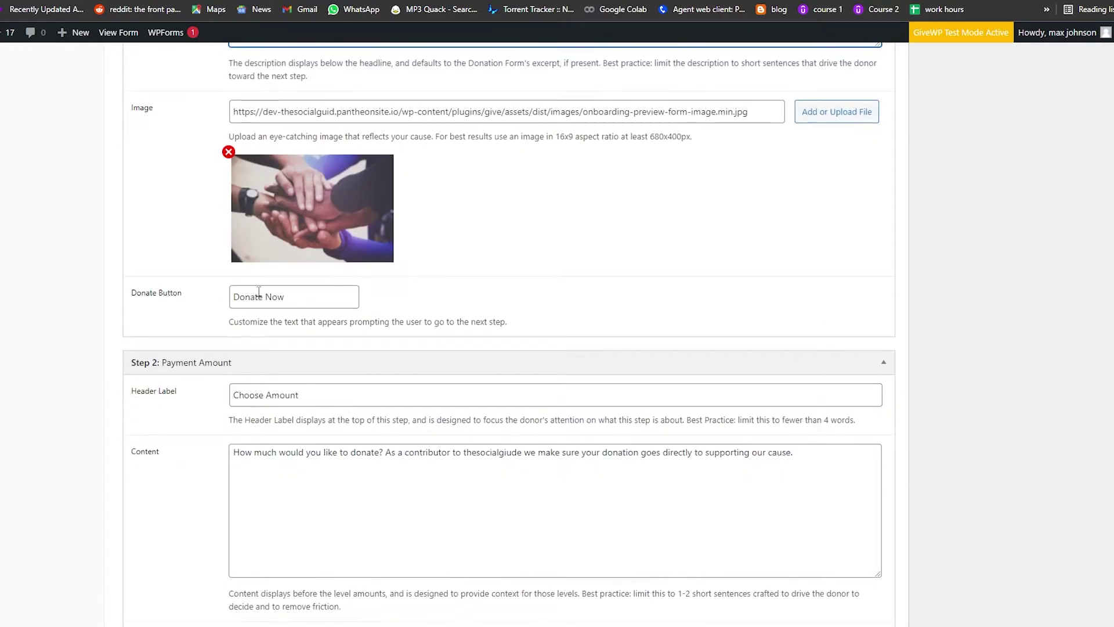
drag(288, 297, 219, 302)
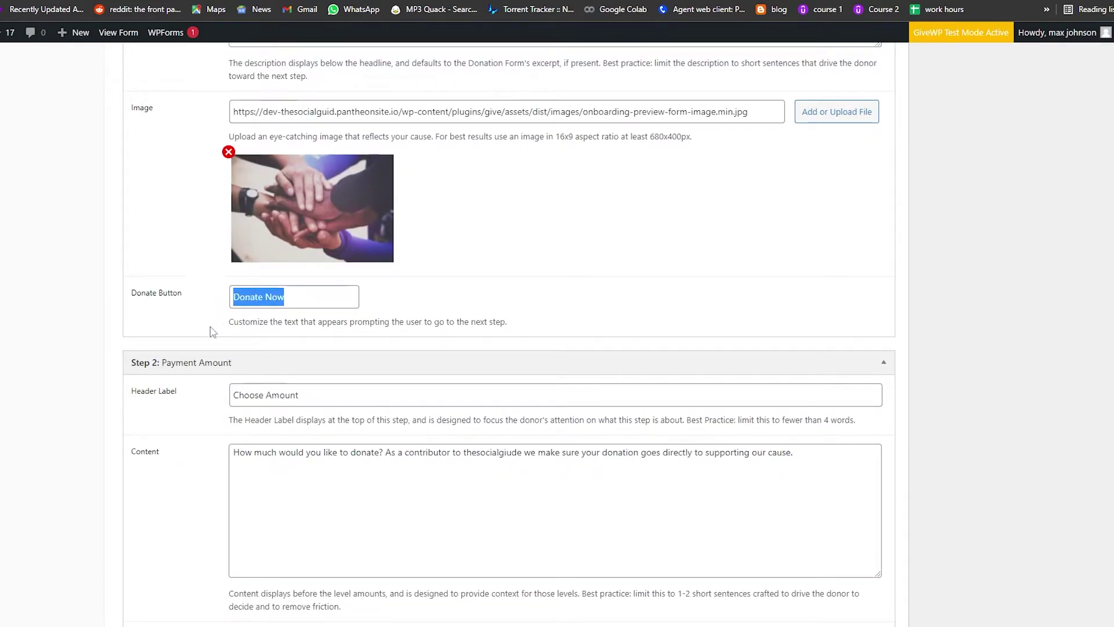
click(213, 327)
scroll(226, 406, down, 1)
scroll(225, 419, down, 1)
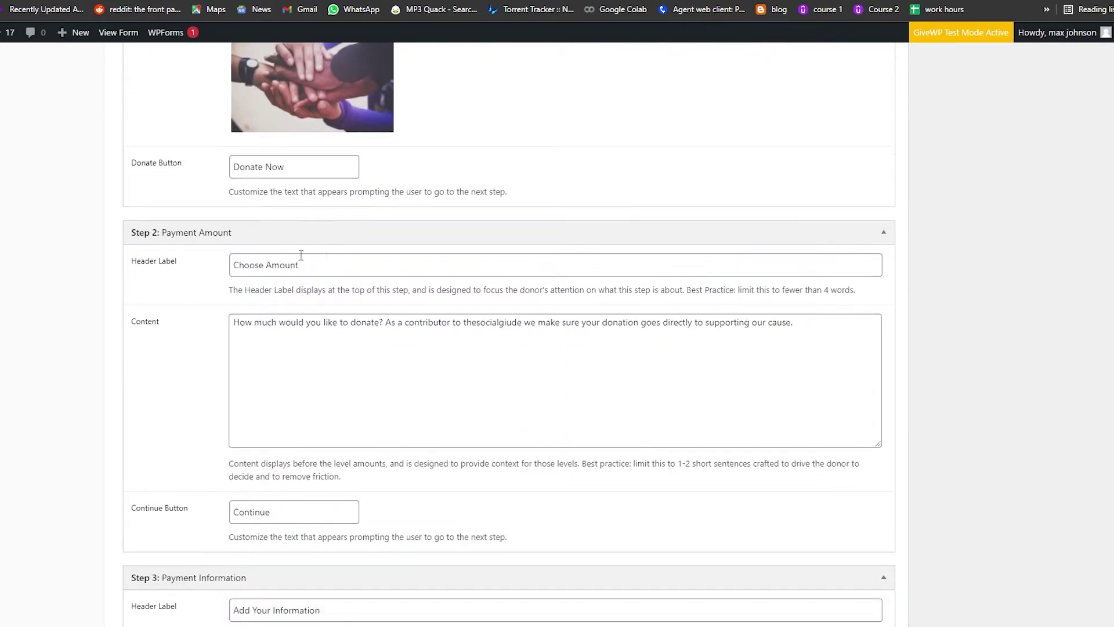
scroll(306, 284, down, 1)
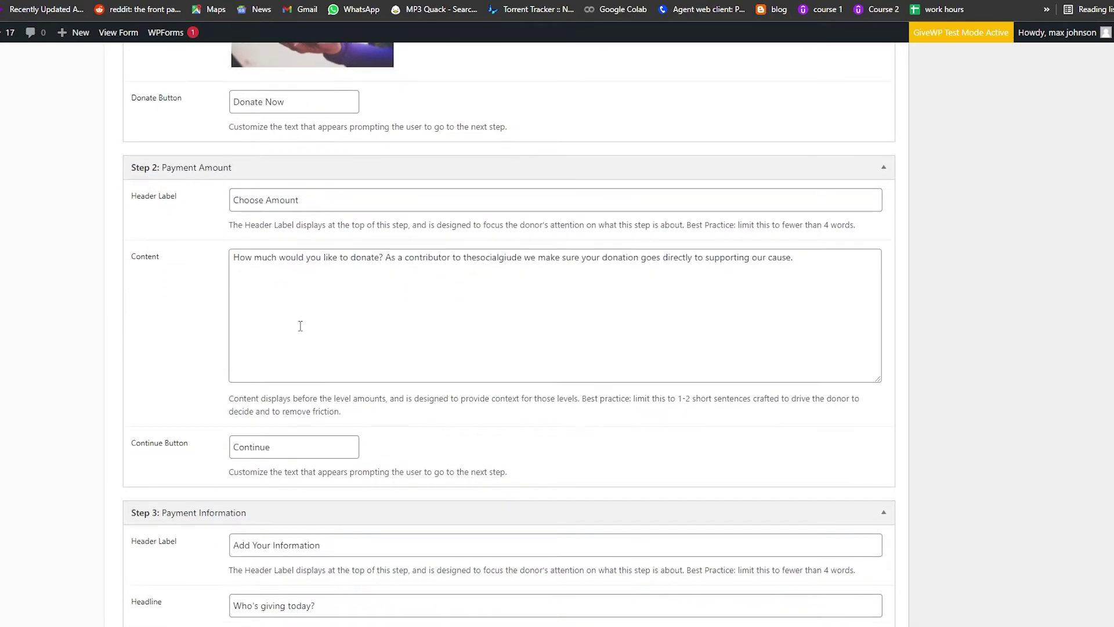
scroll(308, 255, down, 1)
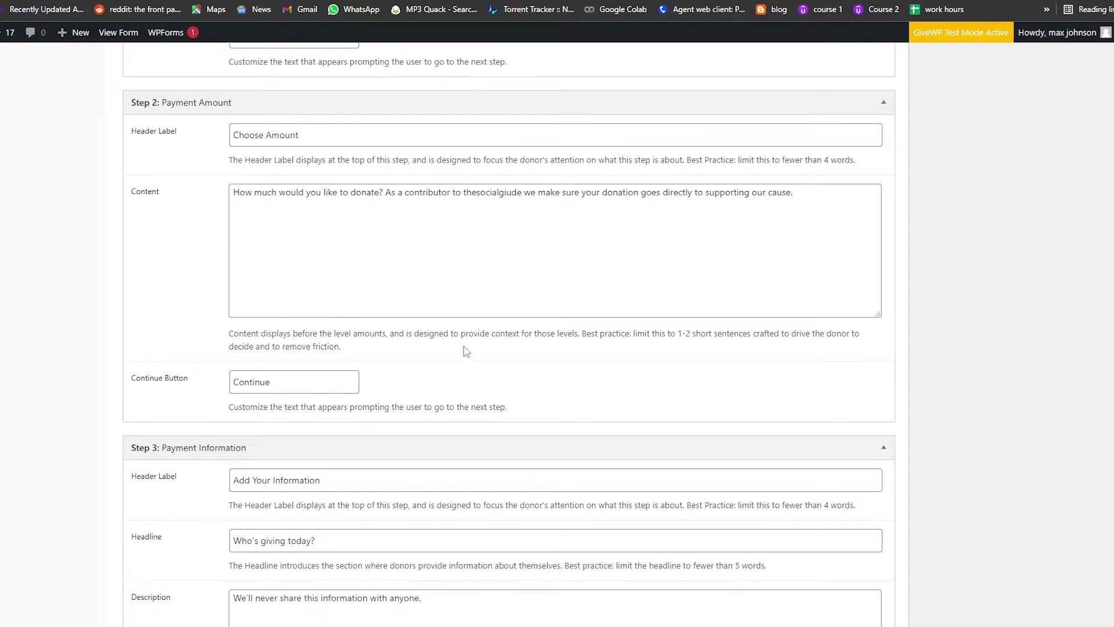
scroll(466, 351, down, 3)
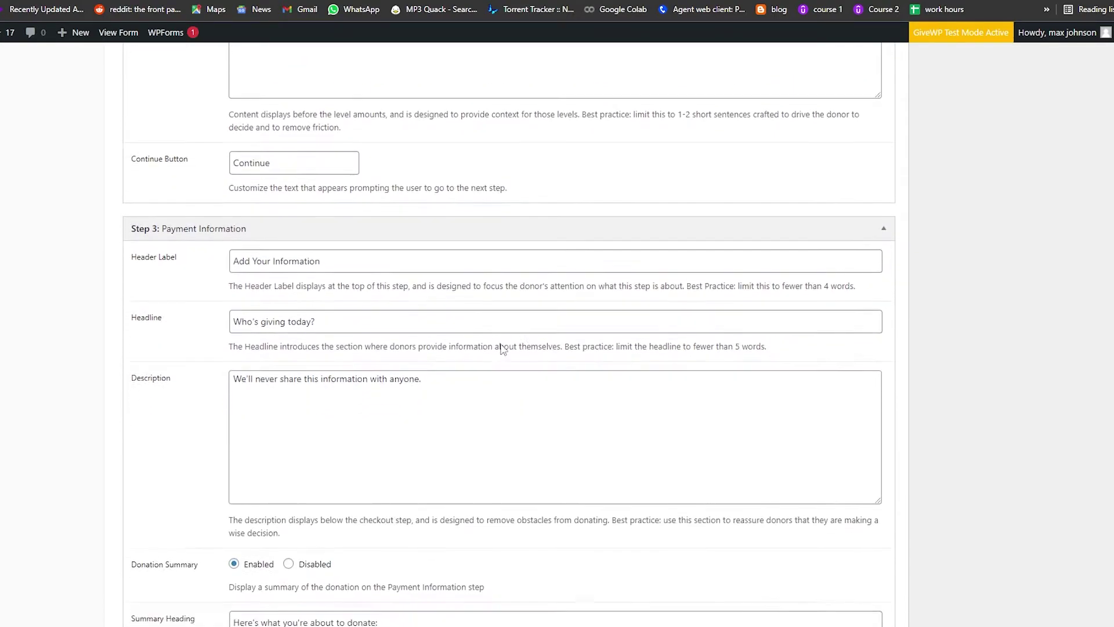
scroll(502, 348, down, 9)
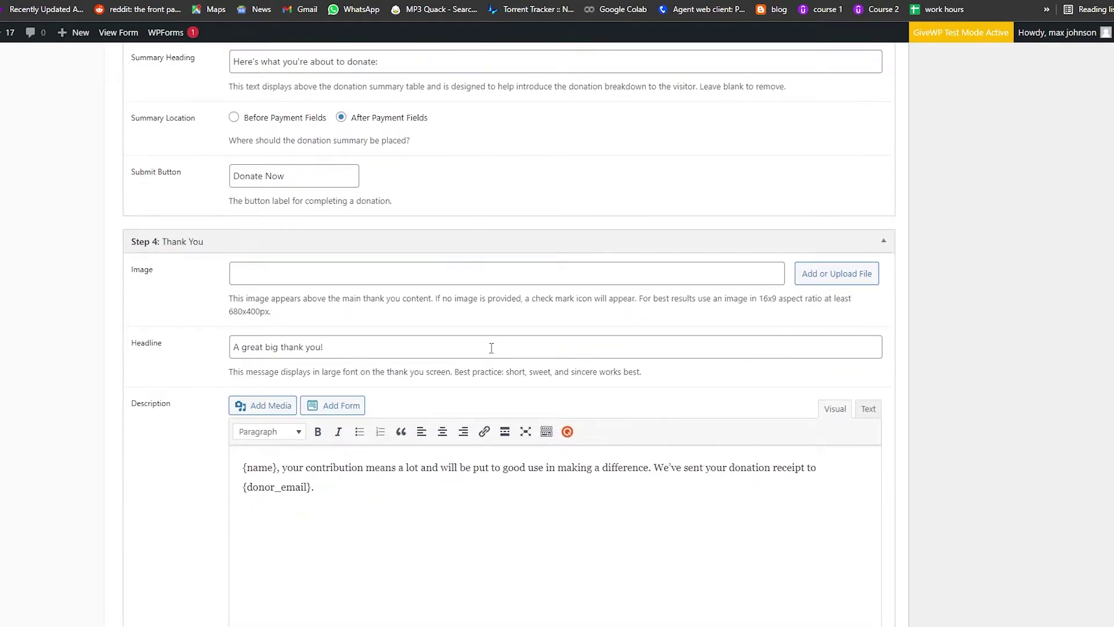
scroll(491, 347, down, 1)
scroll(488, 354, up, 20)
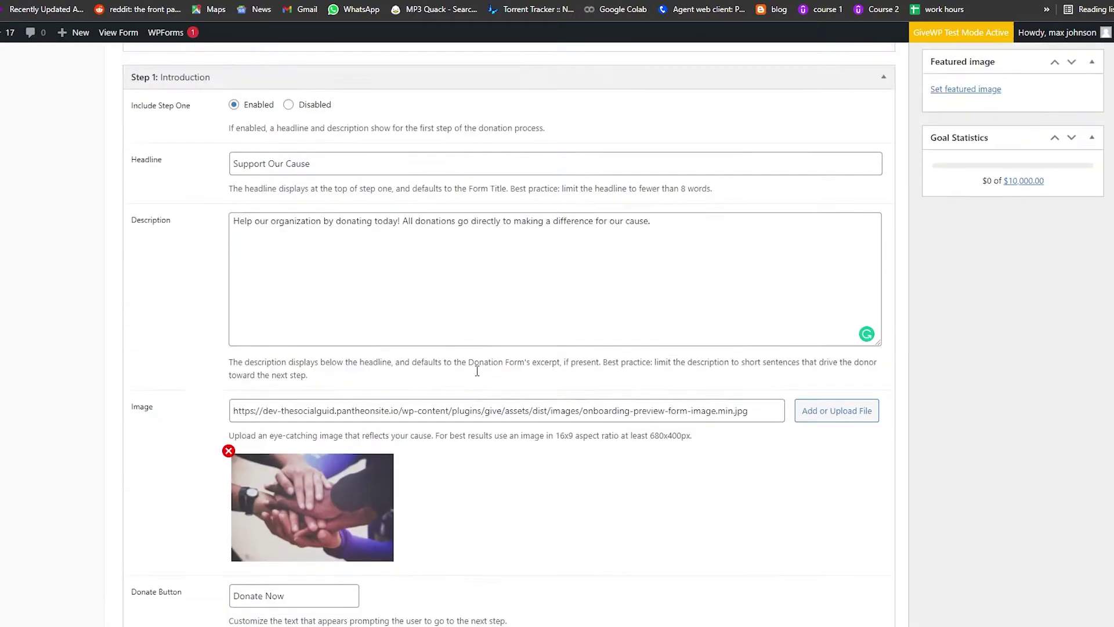
scroll(477, 371, up, 10)
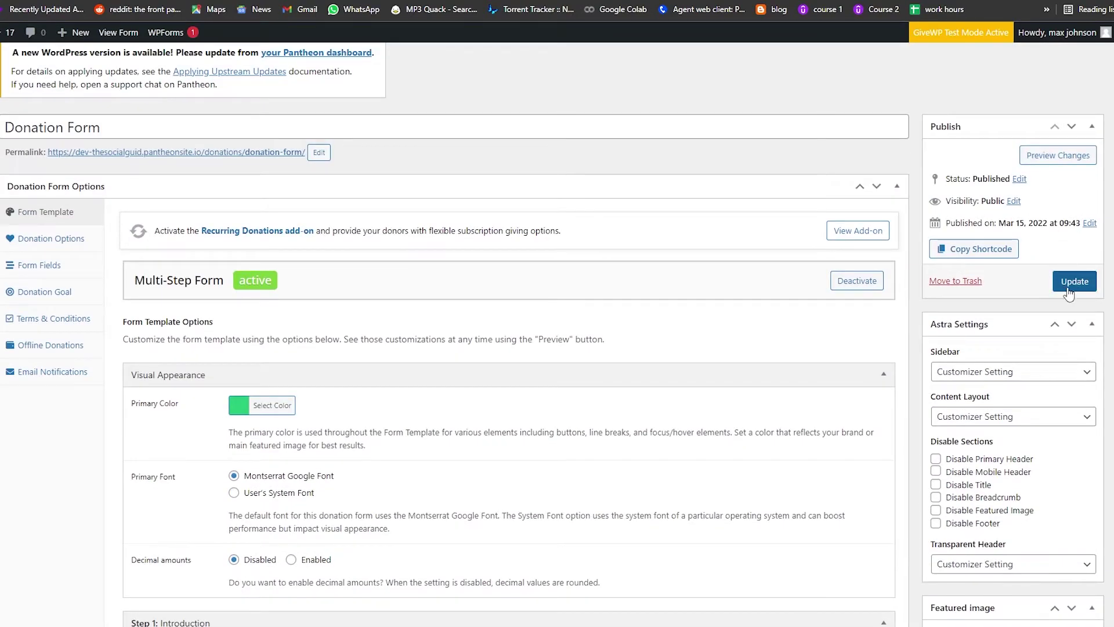
scroll(981, 354, down, 1)
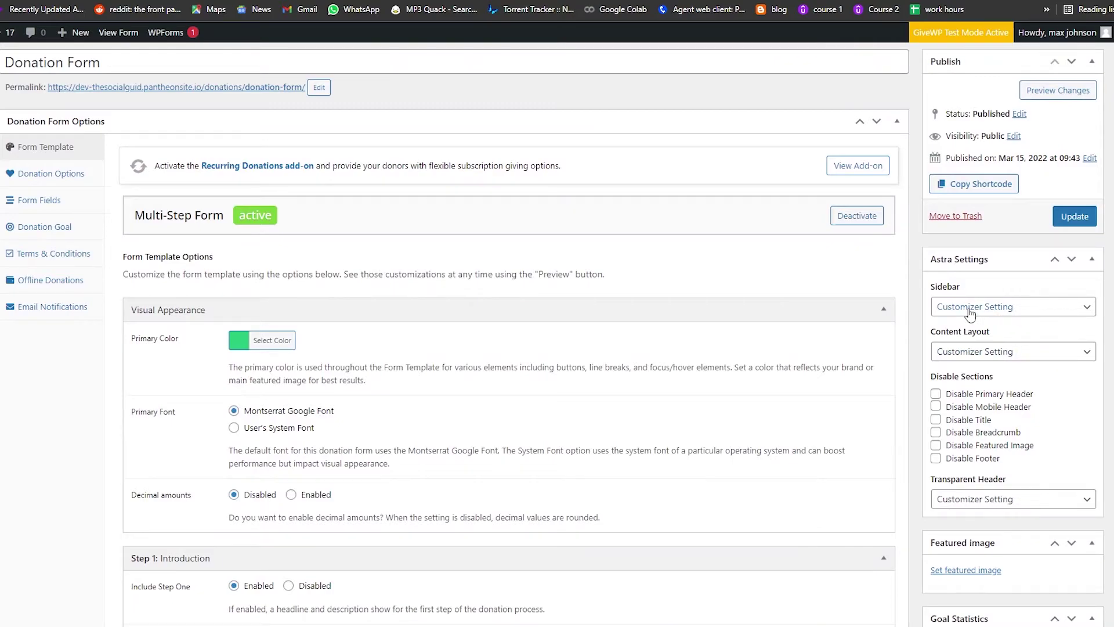
scroll(995, 280, down, 2)
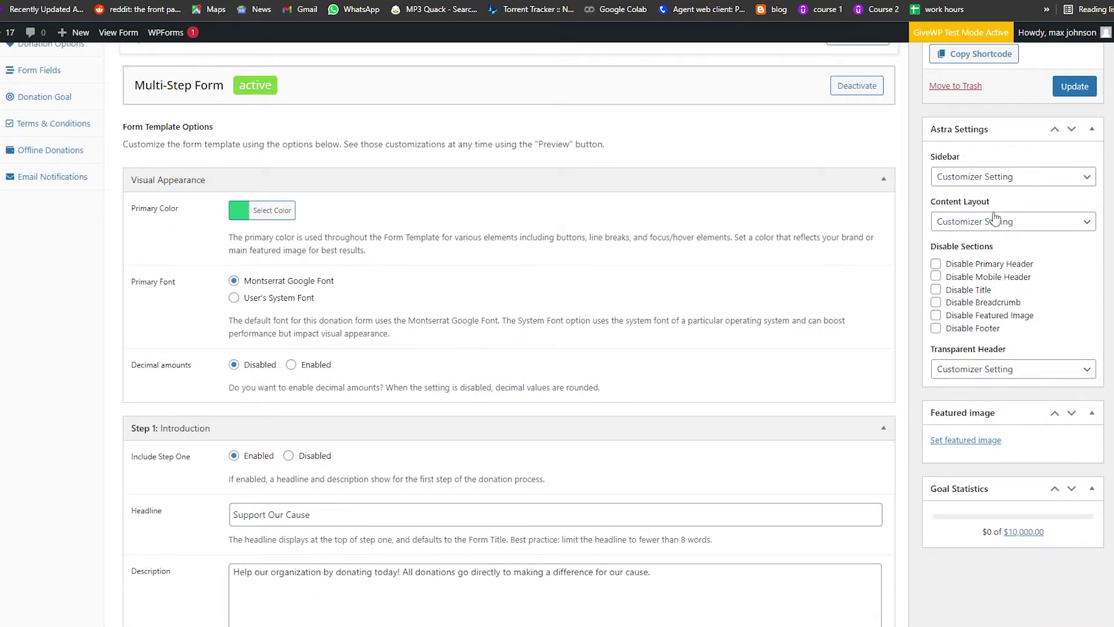
click(992, 182)
click(993, 187)
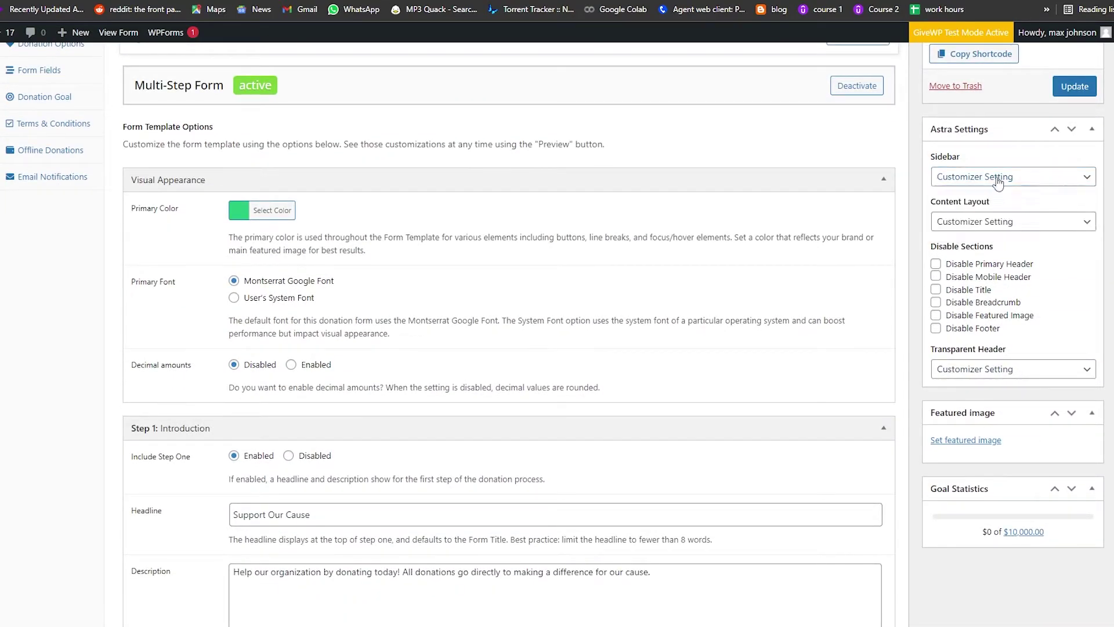
click(994, 226)
click(994, 228)
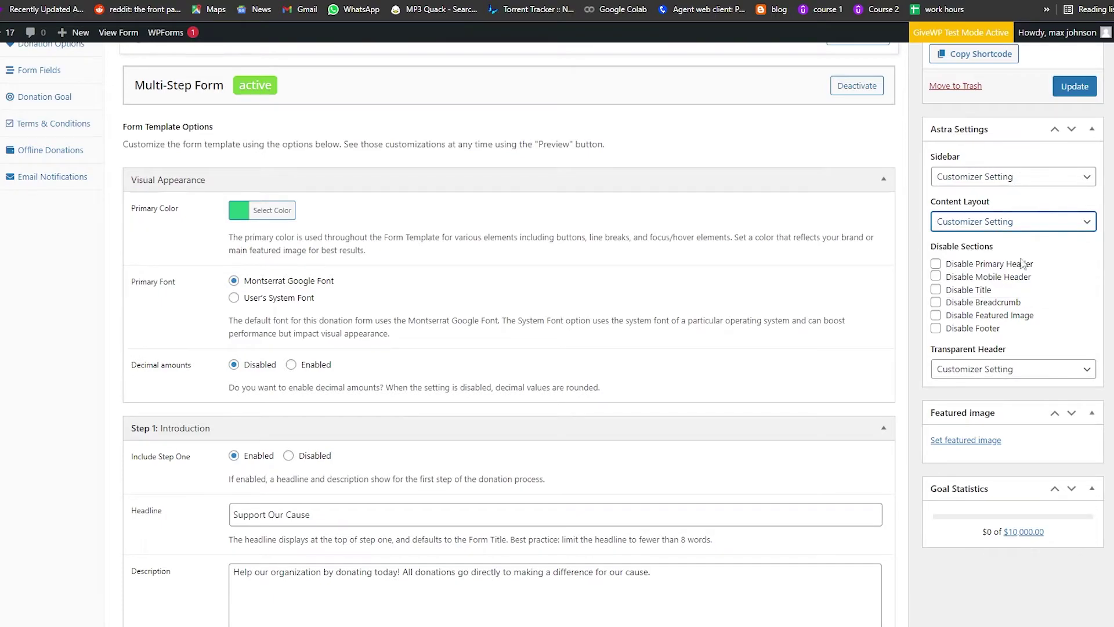
scroll(998, 336, down, 1)
click(1015, 304)
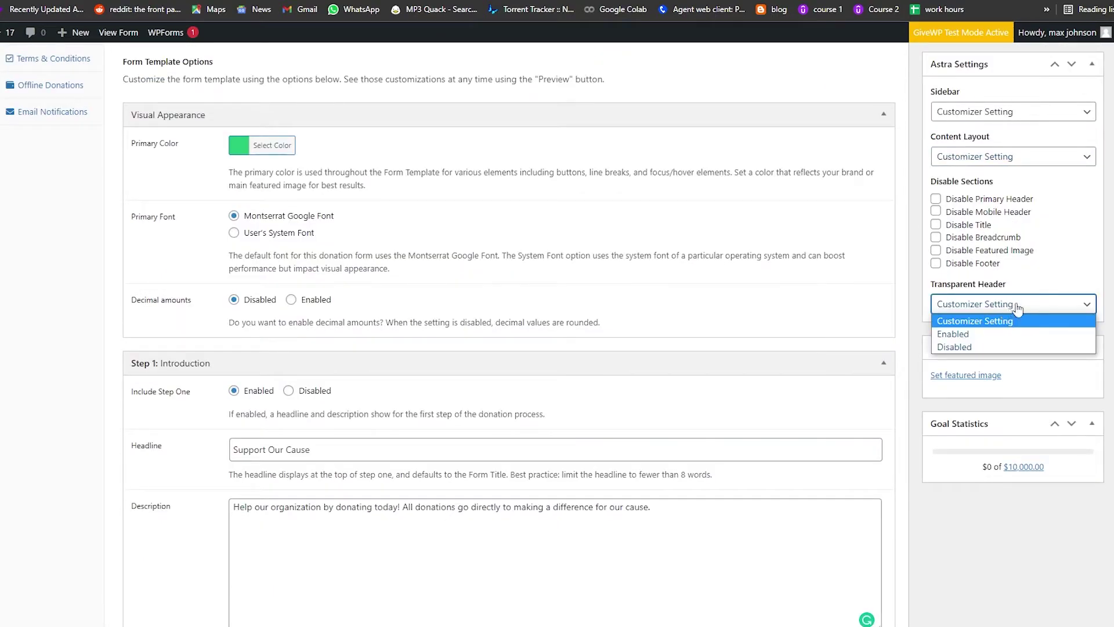
click(989, 304)
scroll(1006, 405, down, 1)
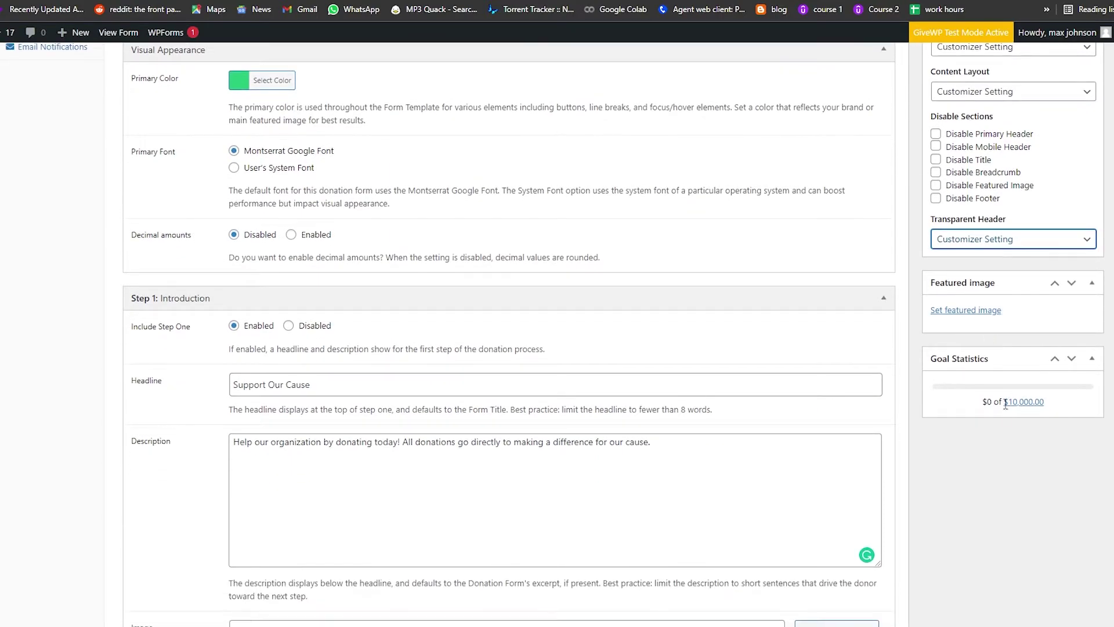
scroll(791, 391, up, 4)
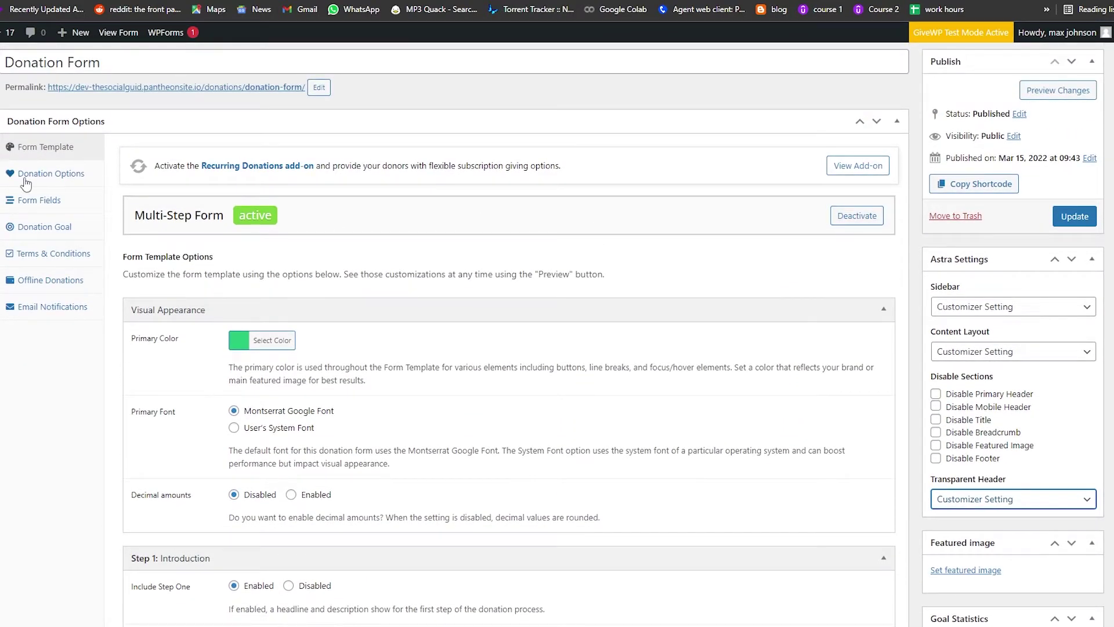
- Open Donation Options and review the Custom Amount setting and its 999999.99 maximum
click(25, 181)
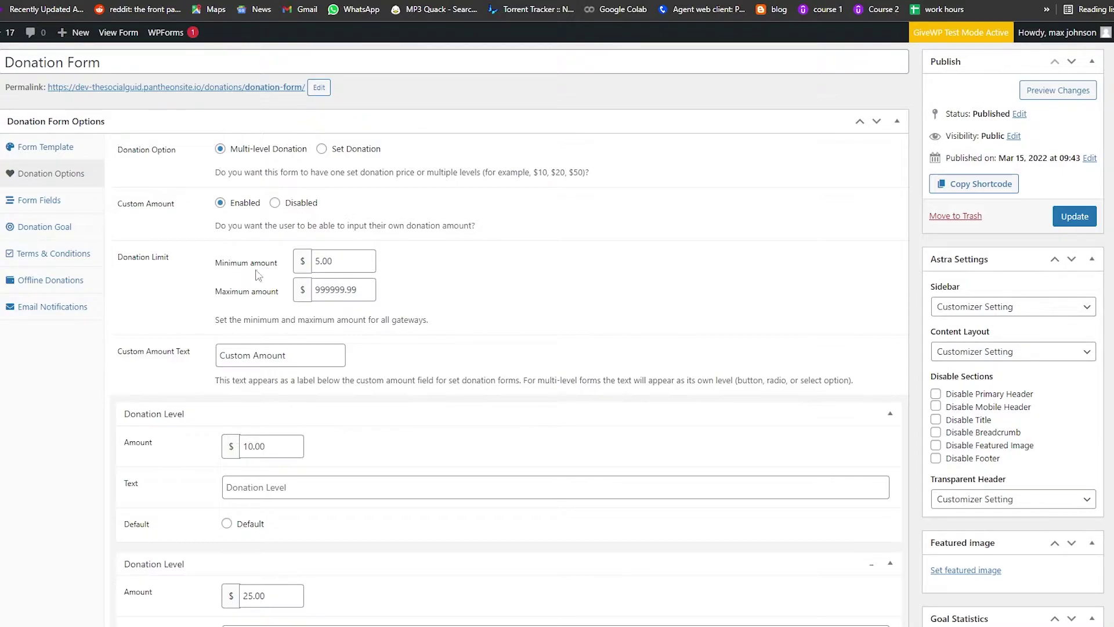
scroll(308, 270, up, 1)
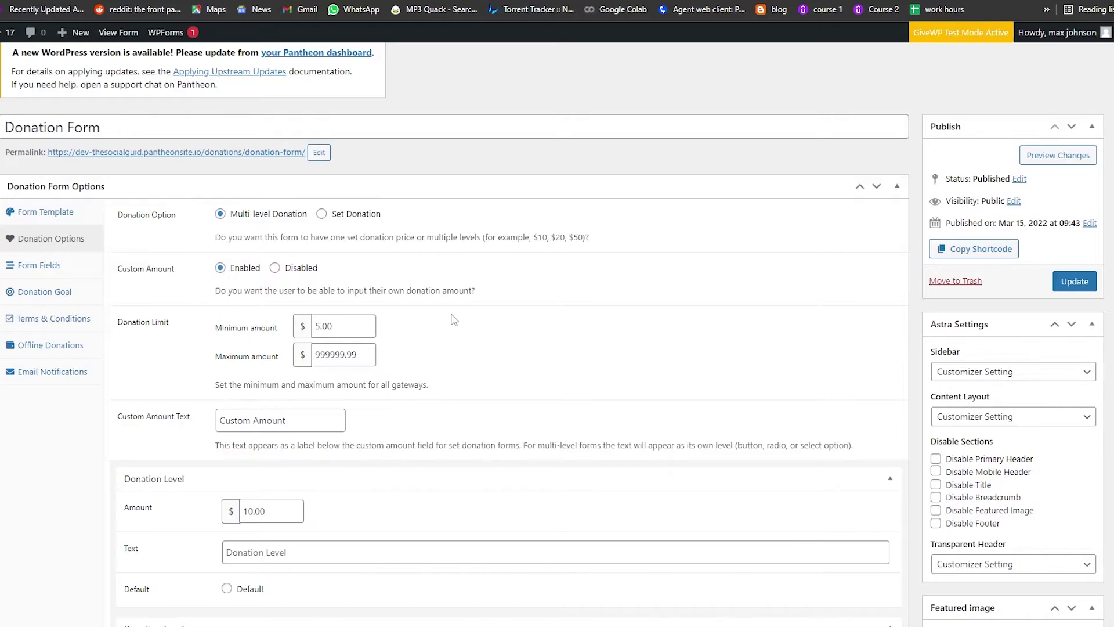
drag(127, 270, 174, 271)
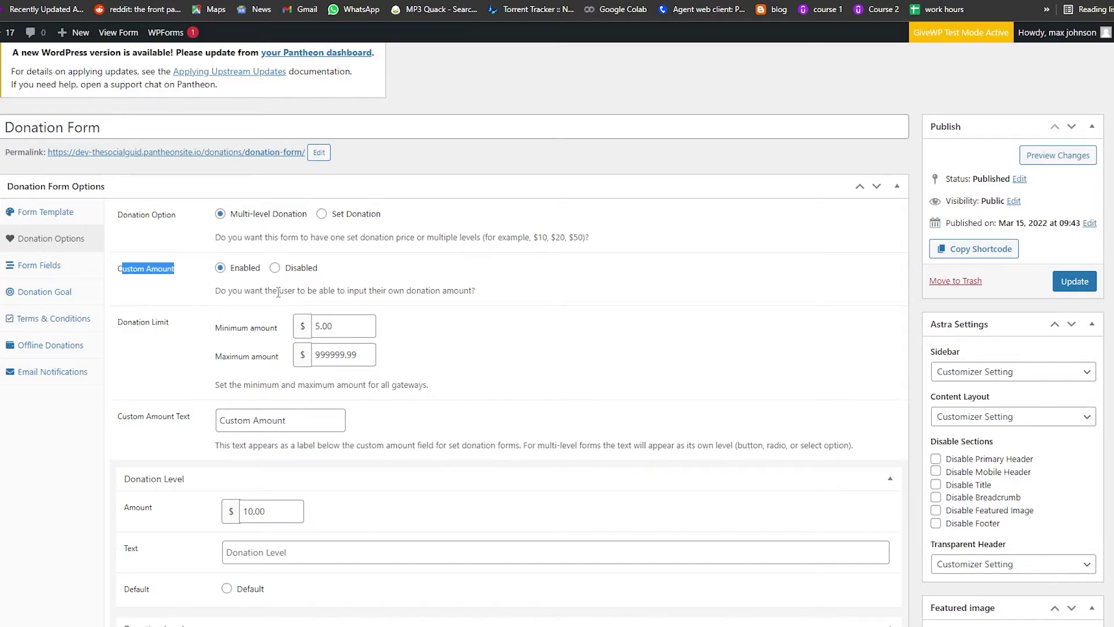
click(315, 326)
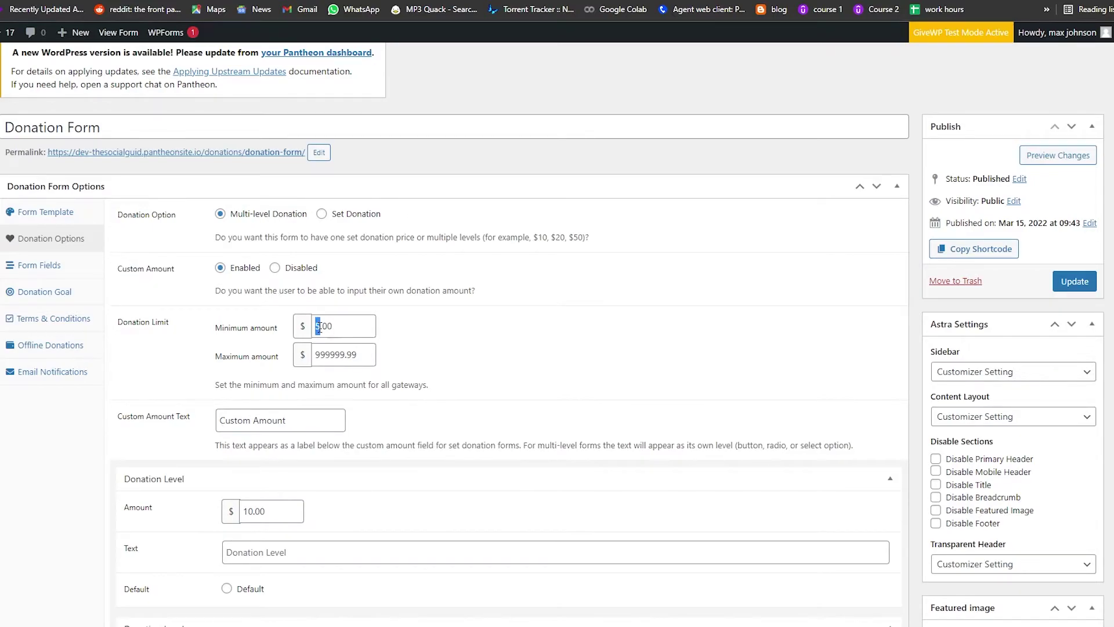
double_click(342, 359)
click(300, 326)
- Check the multi-level amounts $10, $25, $50, $100 (default) and $250
scroll(242, 321, down, 2)
scroll(290, 281, down, 1)
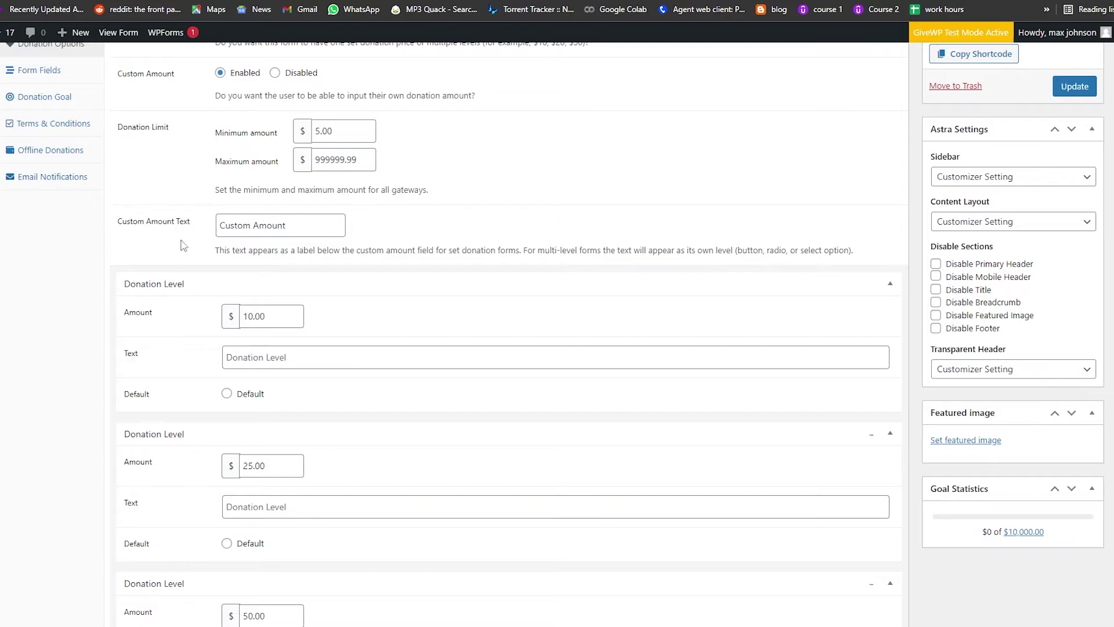
drag(220, 226, 303, 227)
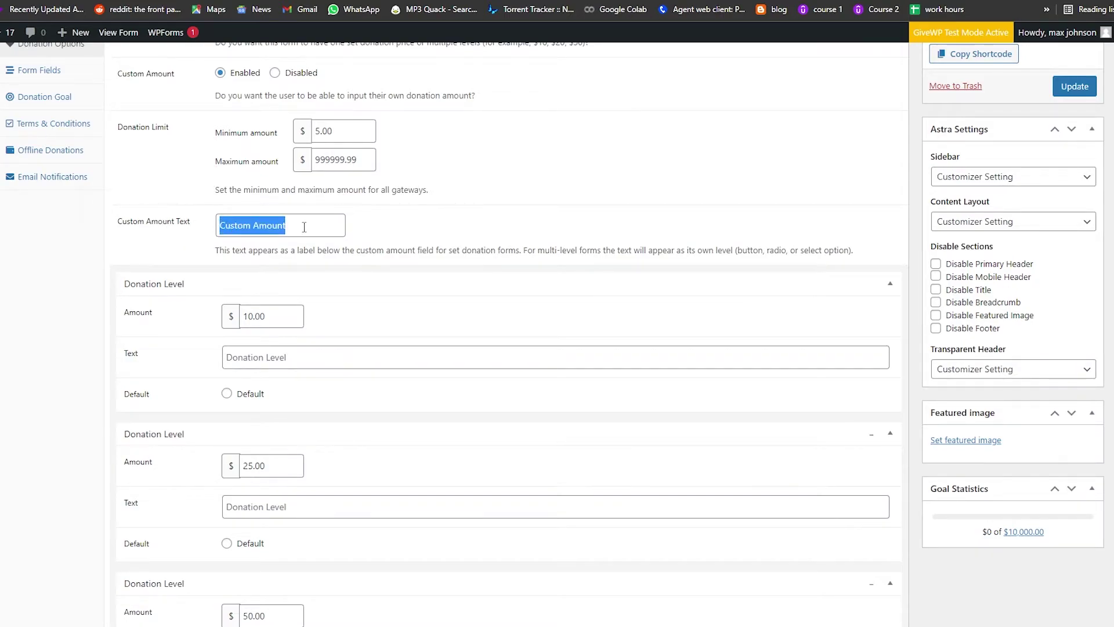
click(462, 207)
scroll(220, 347, down, 2)
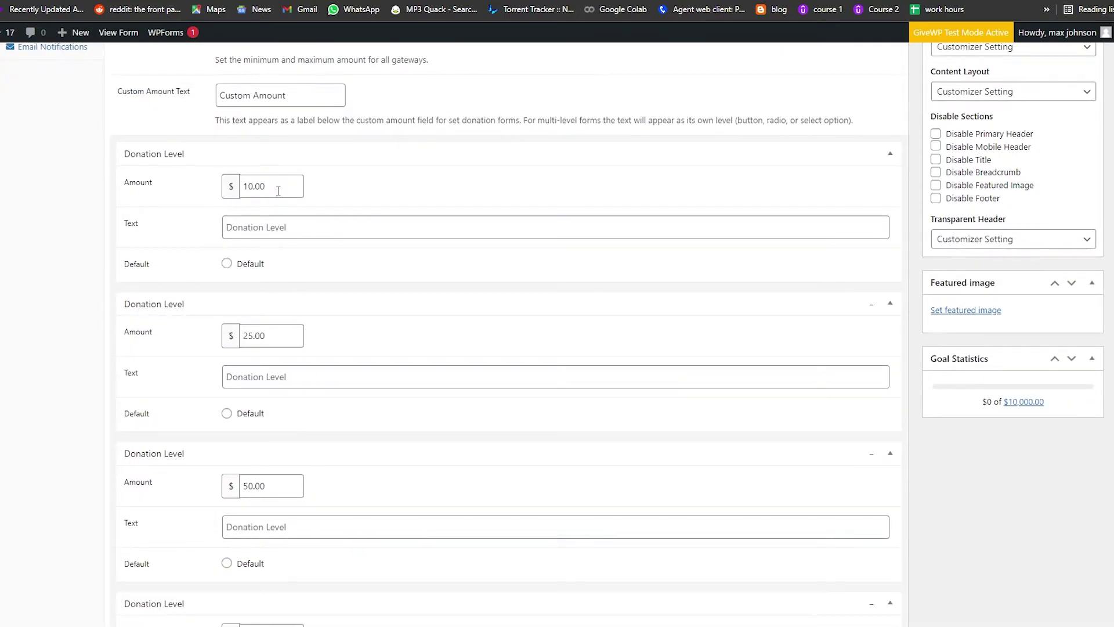
scroll(276, 193, down, 1)
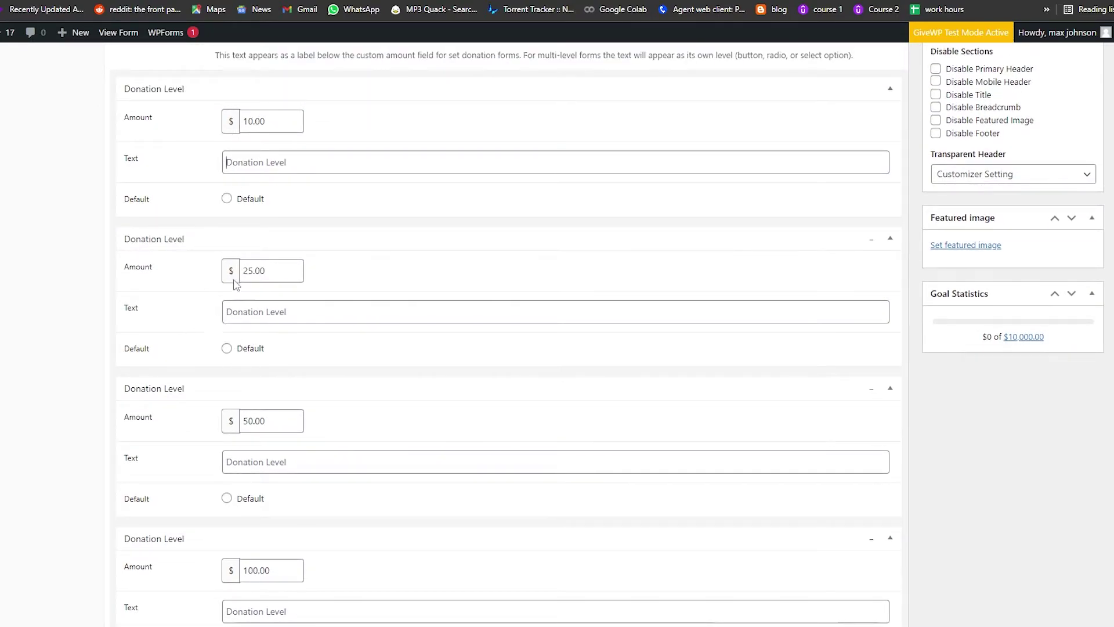
scroll(273, 264, down, 1)
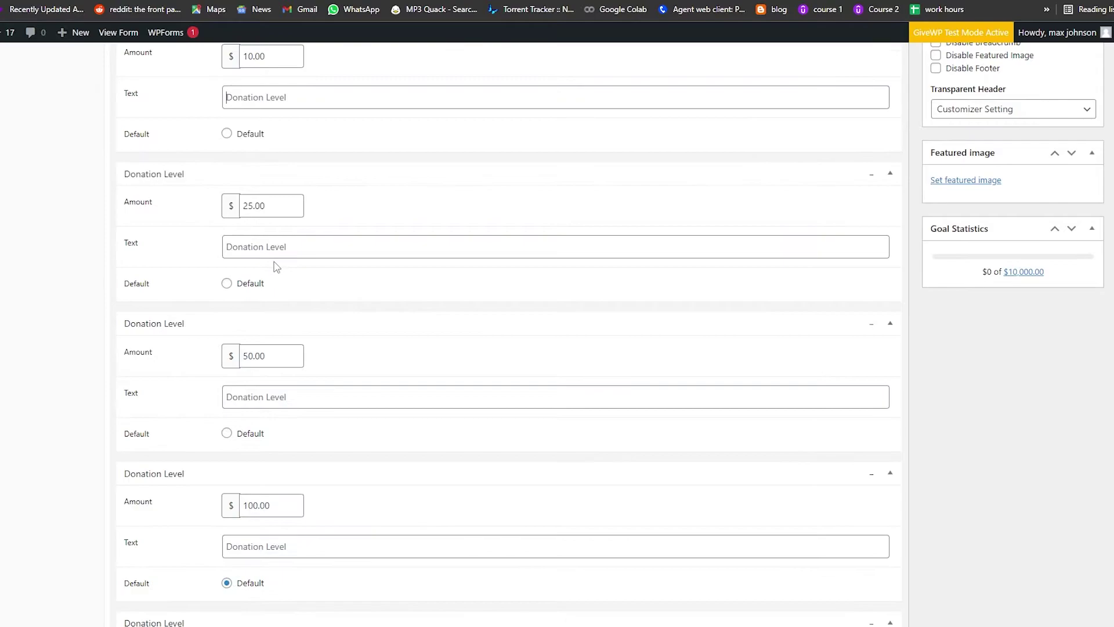
scroll(286, 230, down, 4)
scroll(283, 242, down, 2)
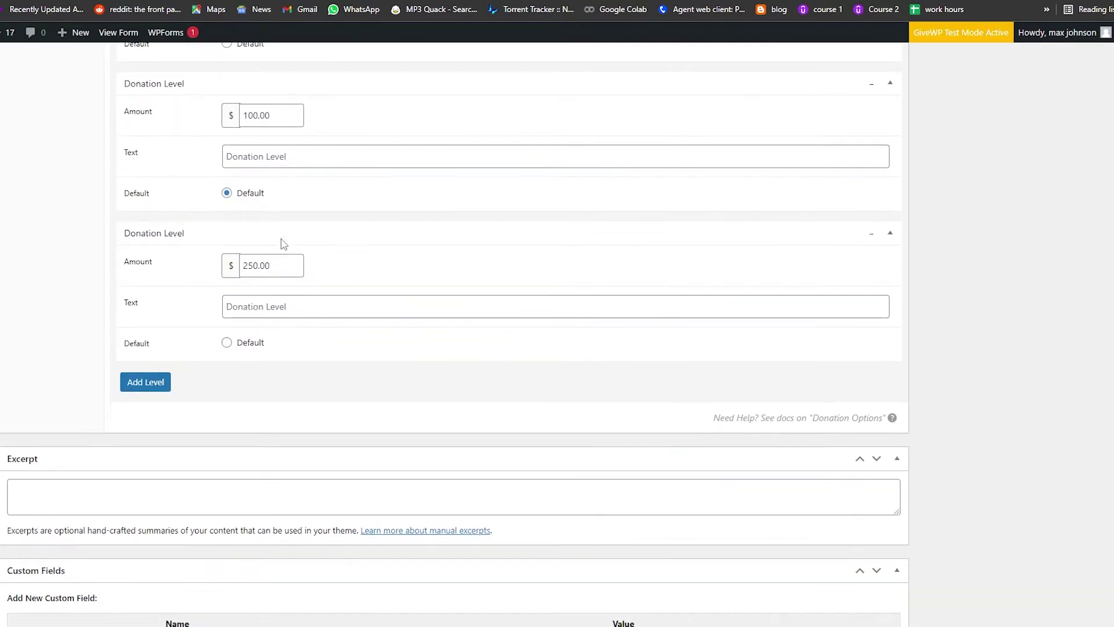
scroll(203, 389, down, 4)
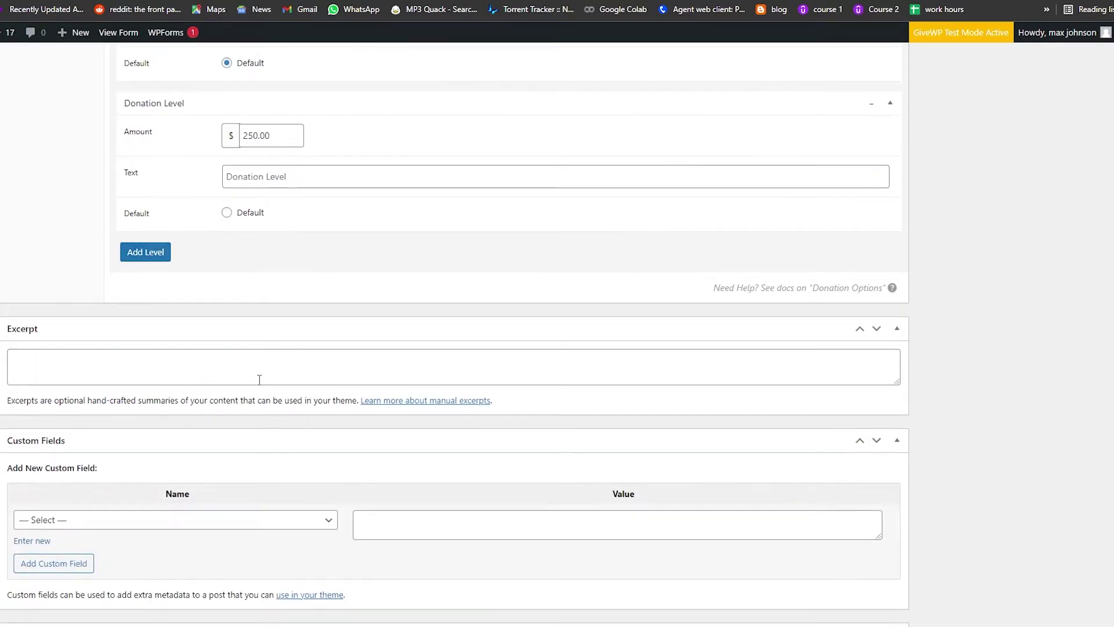
scroll(251, 358, up, 1)
scroll(250, 358, up, 15)
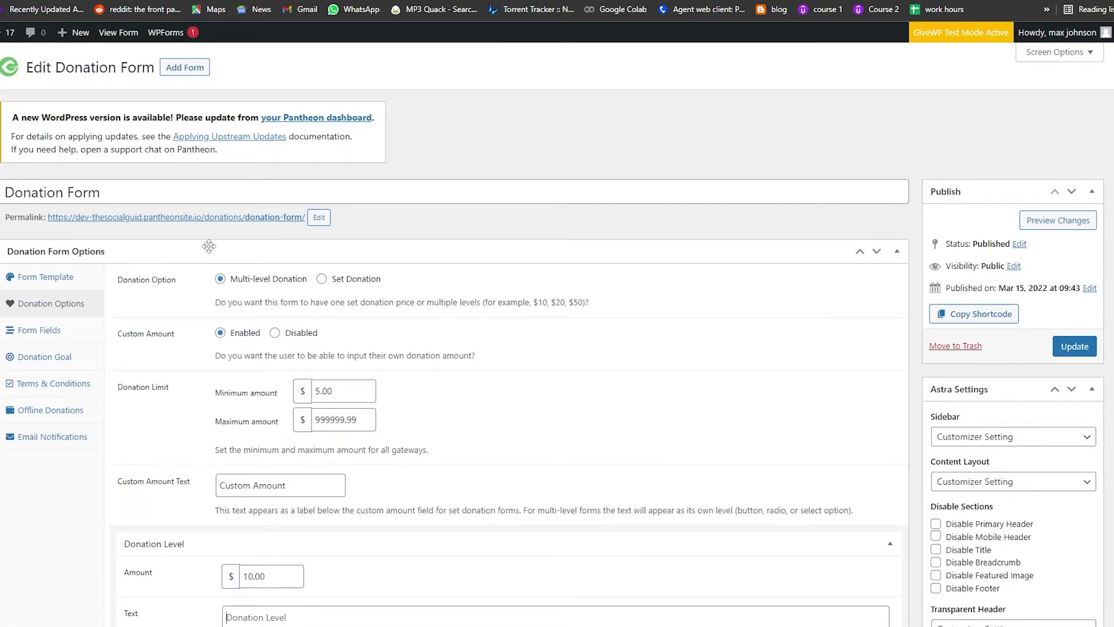
- Open the Form Fields tab and scroll through its field display options
click(32, 331)
scroll(104, 368, down, 1)
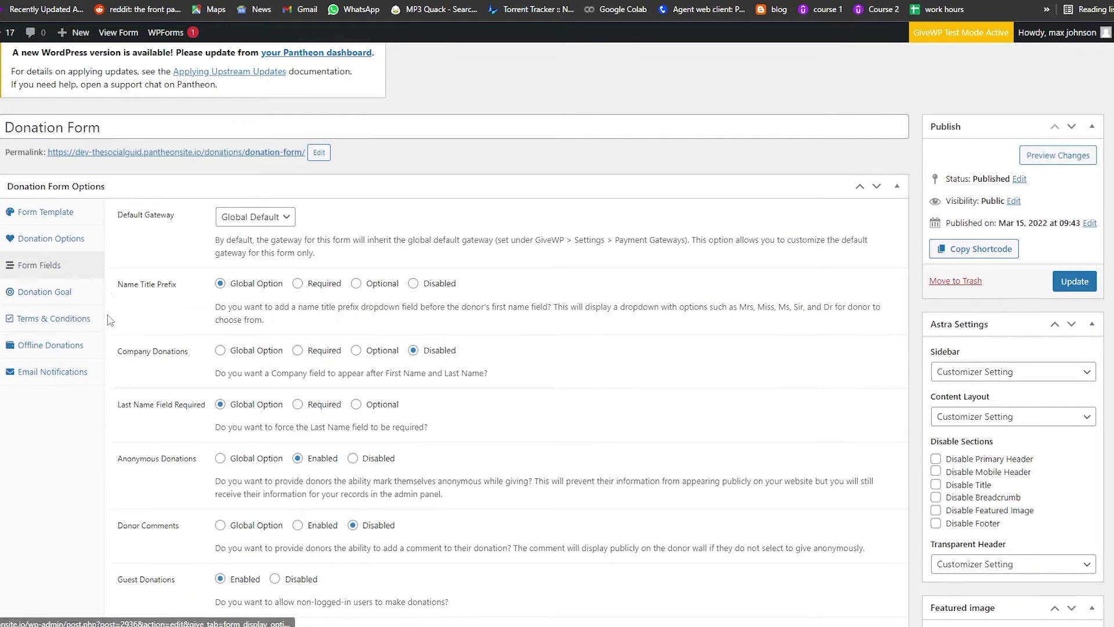
scroll(219, 235, down, 2)
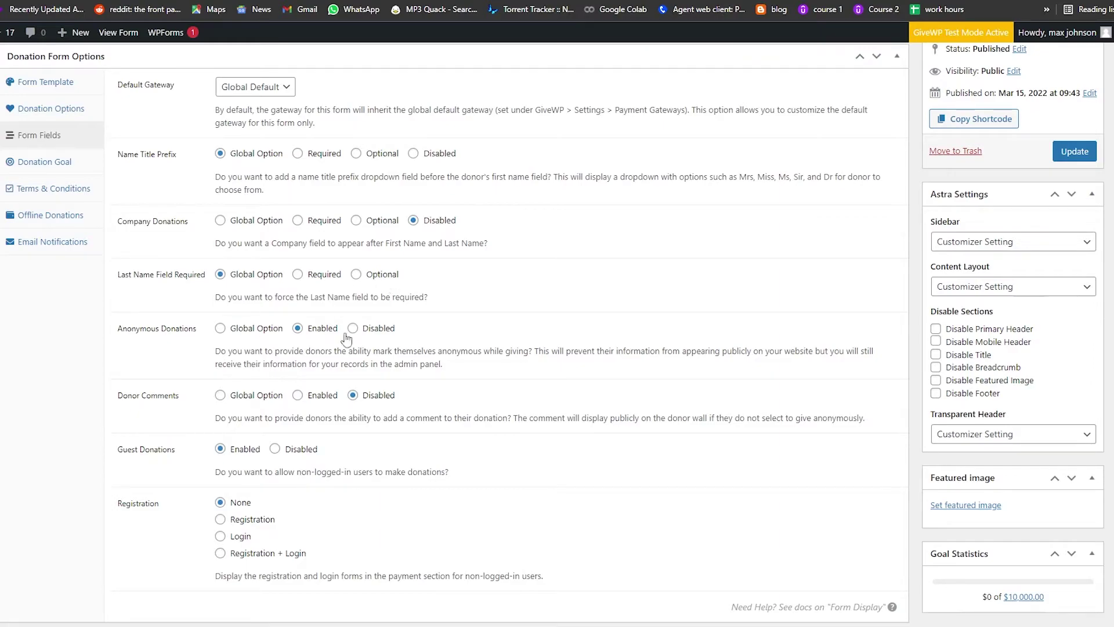
scroll(291, 406, down, 2)
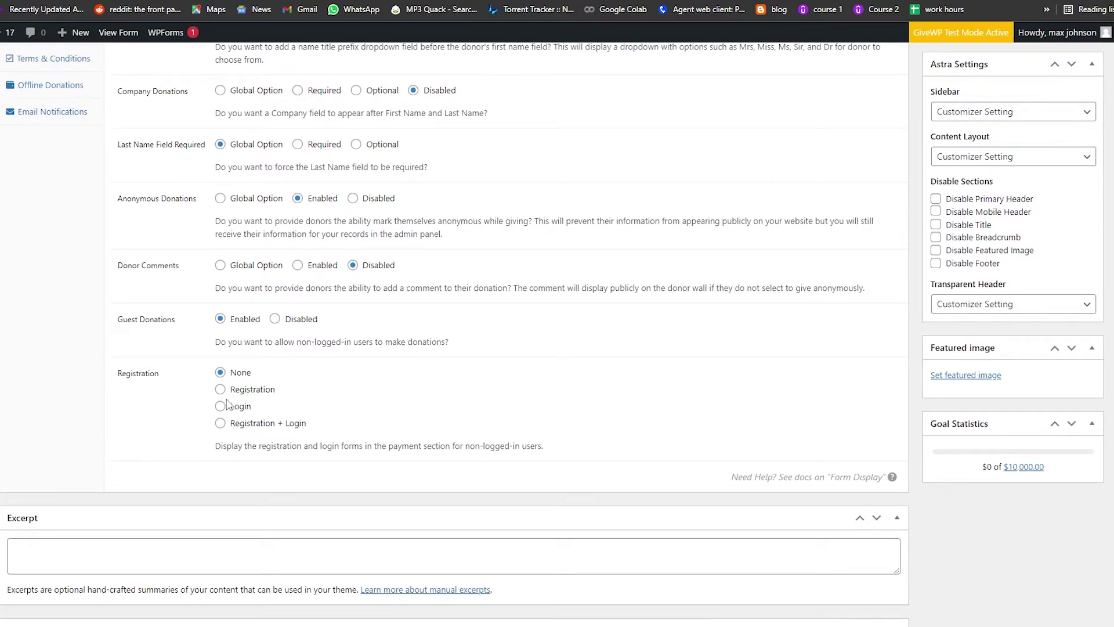
scroll(281, 434, down, 1)
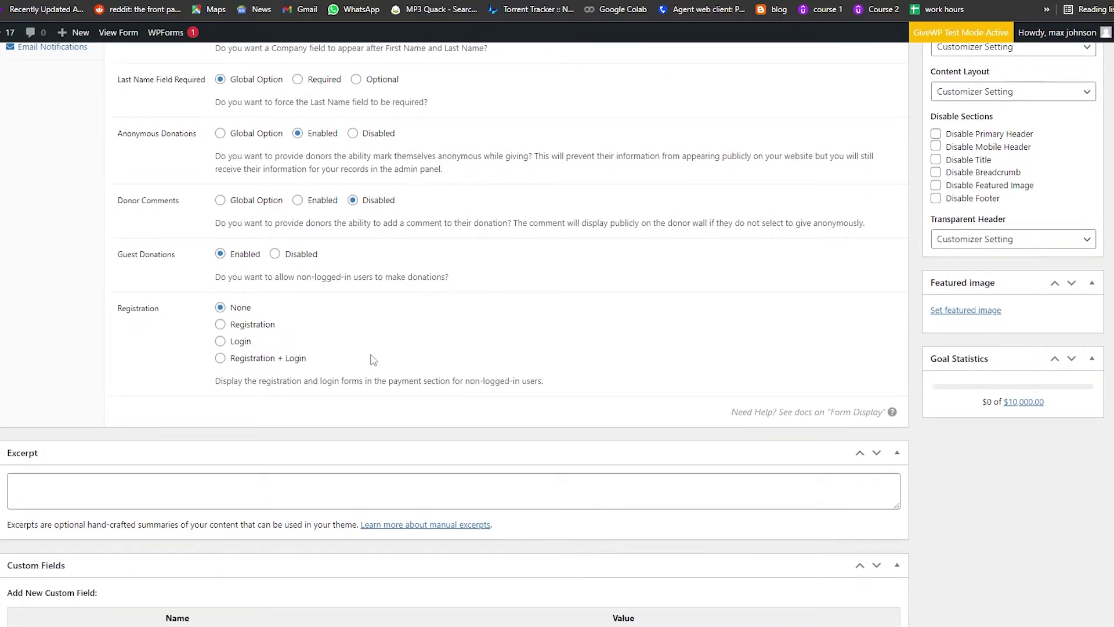
scroll(372, 394, down, 3)
scroll(174, 348, up, 9)
- Open Donation Goal settings with the 10000.00 target and set the progress bar colour to blue
click(46, 316)
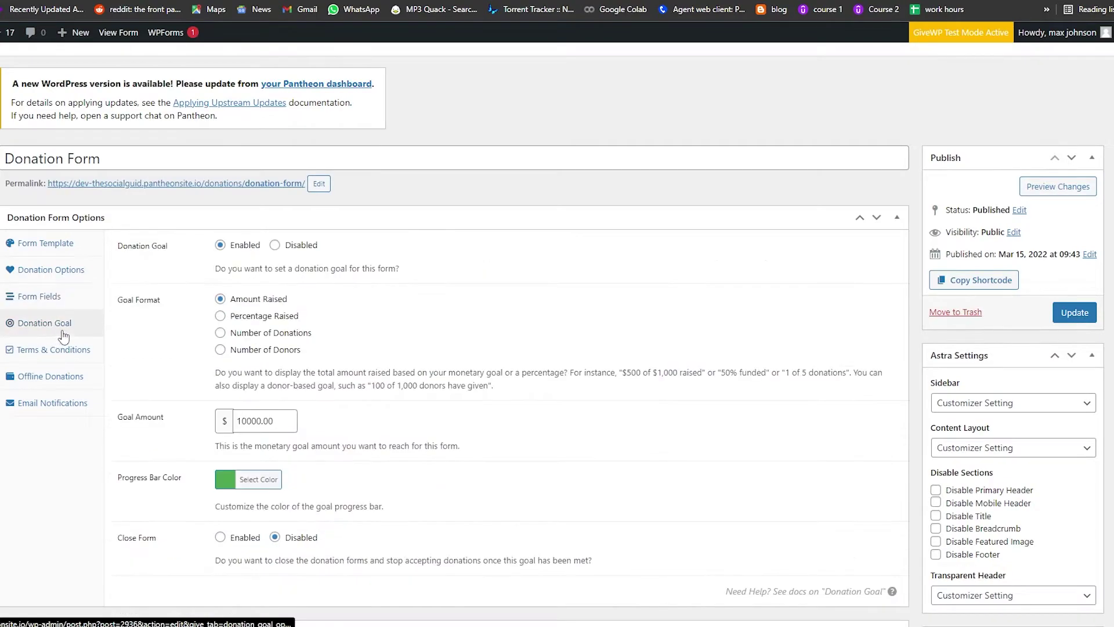
scroll(355, 366, down, 2)
drag(243, 294, 279, 296)
click(347, 311)
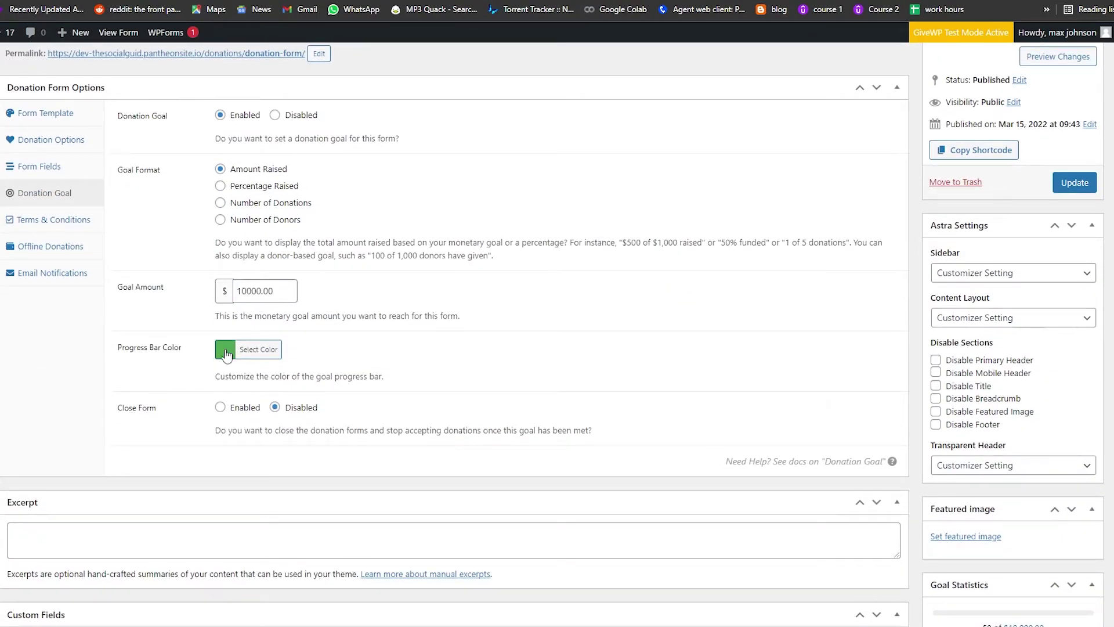
click(226, 351)
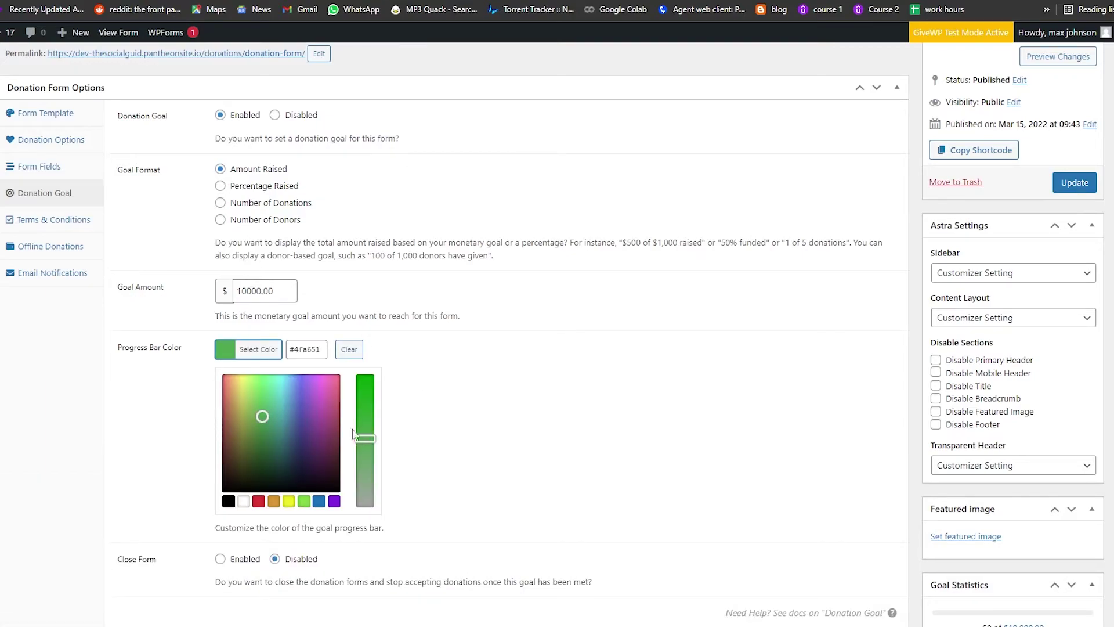
drag(298, 411, 296, 412)
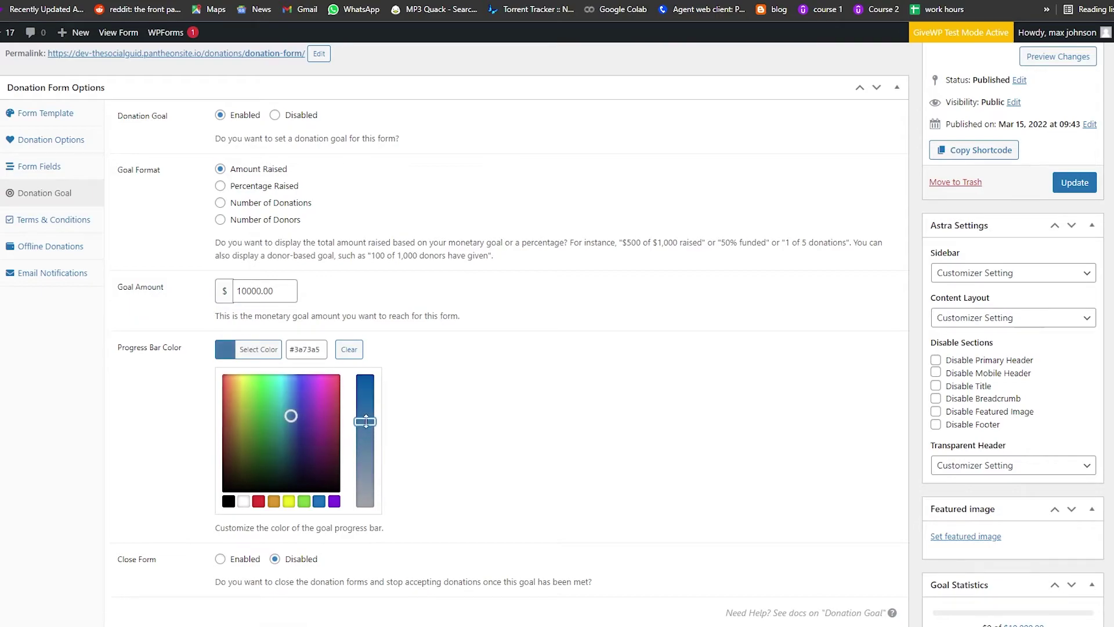
click(438, 406)
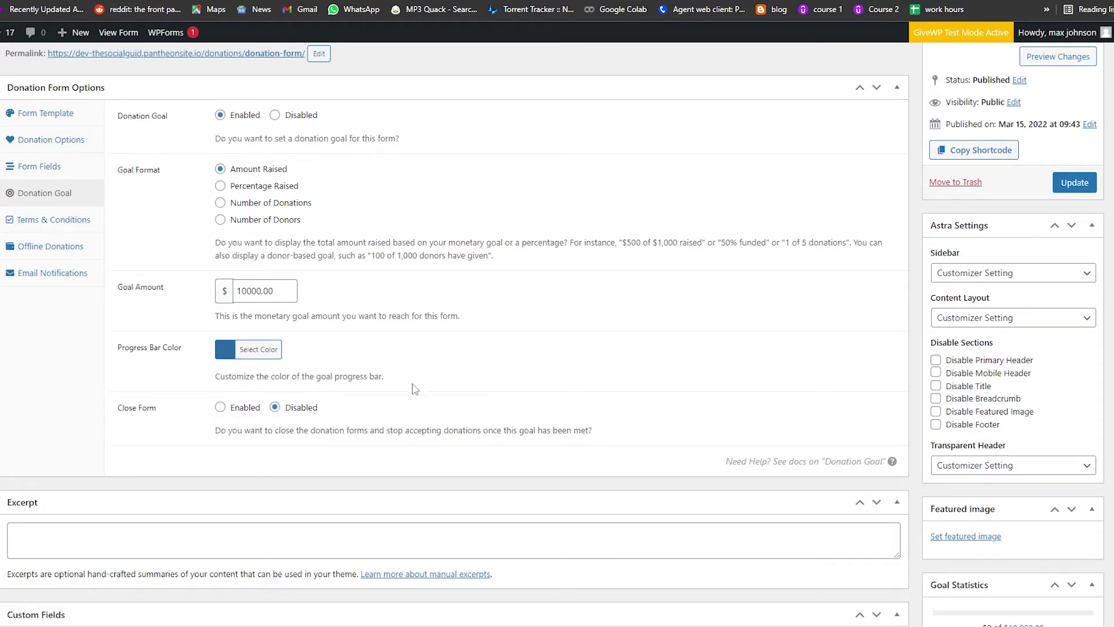
scroll(273, 464, down, 1)
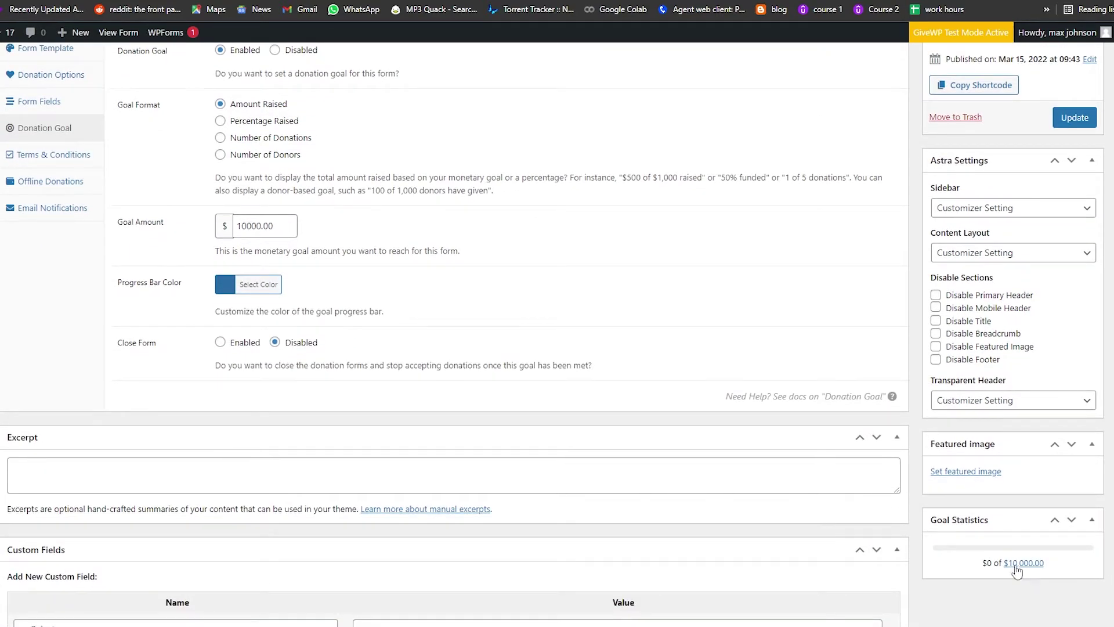
scroll(340, 306, down, 3)
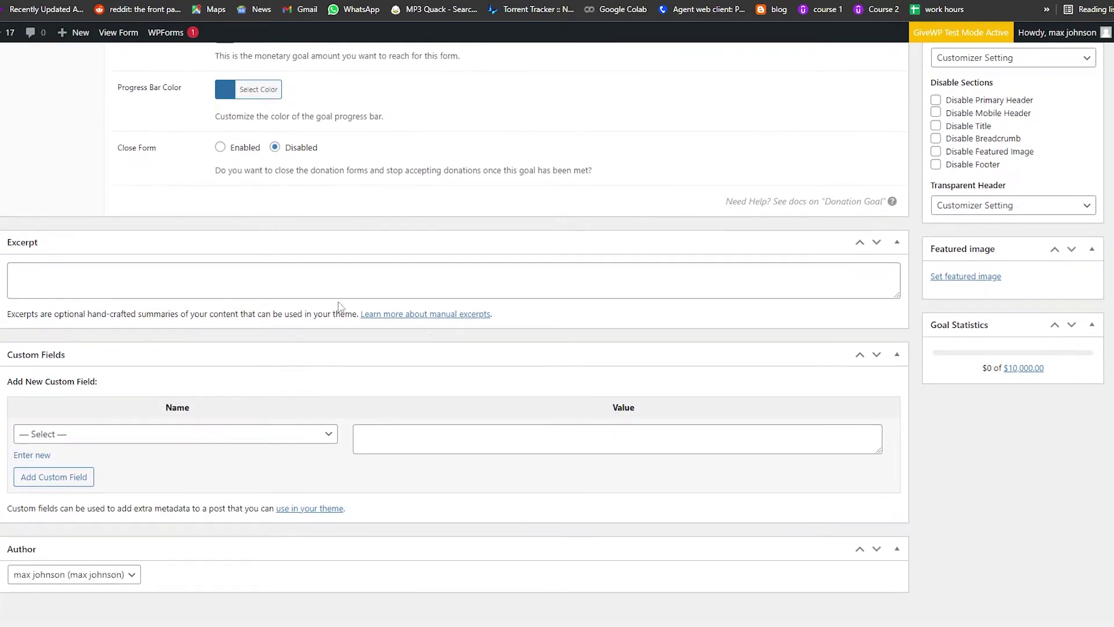
scroll(341, 307, up, 4)
- Check the Terms & Conditions, Offline Donations and Email Notifications settings, then update the form
click(86, 231)
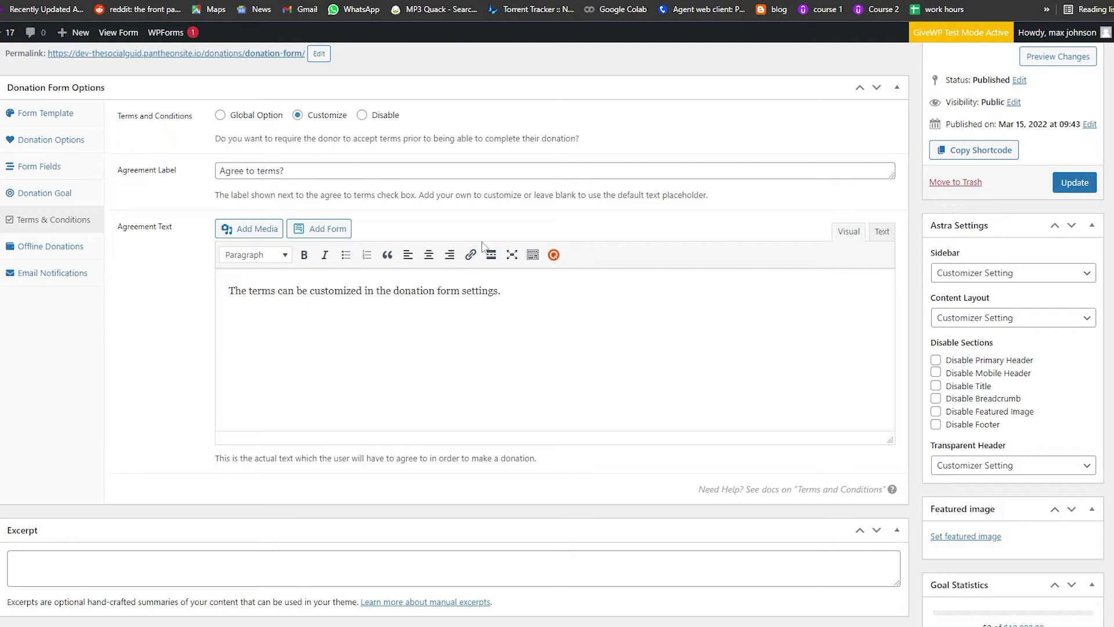
scroll(437, 360, down, 4)
scroll(438, 360, up, 7)
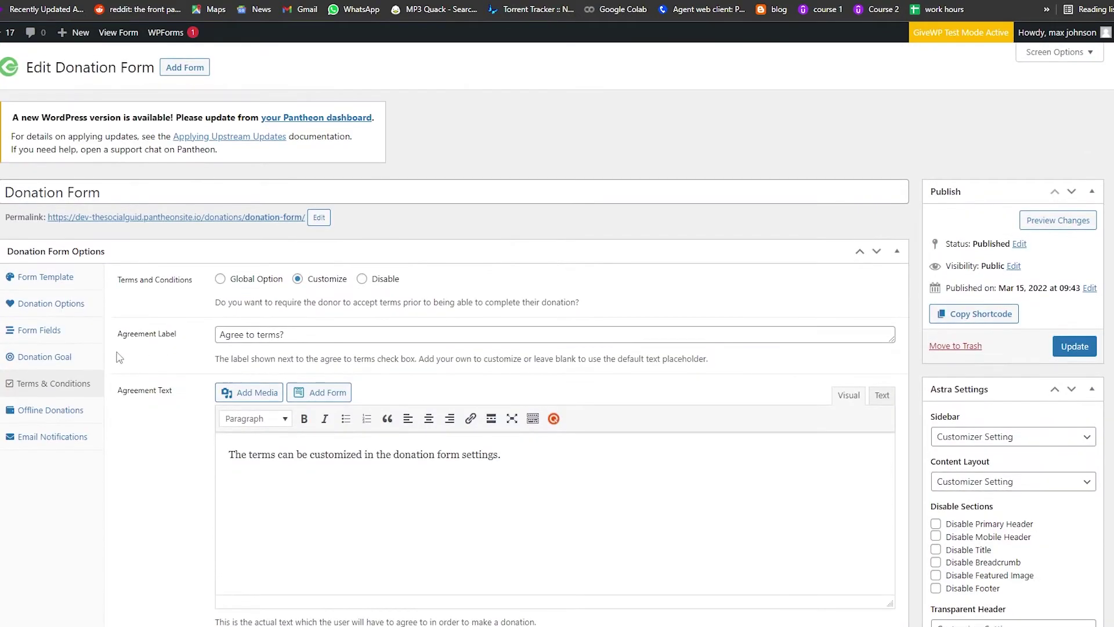
click(76, 418)
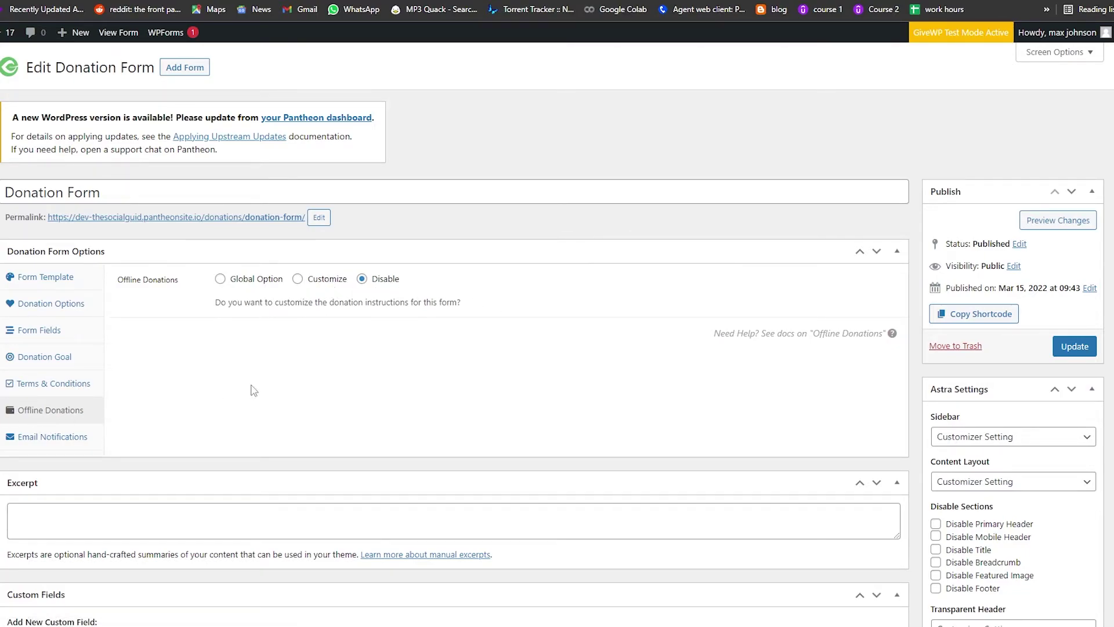
scroll(321, 228, down, 1)
click(47, 374)
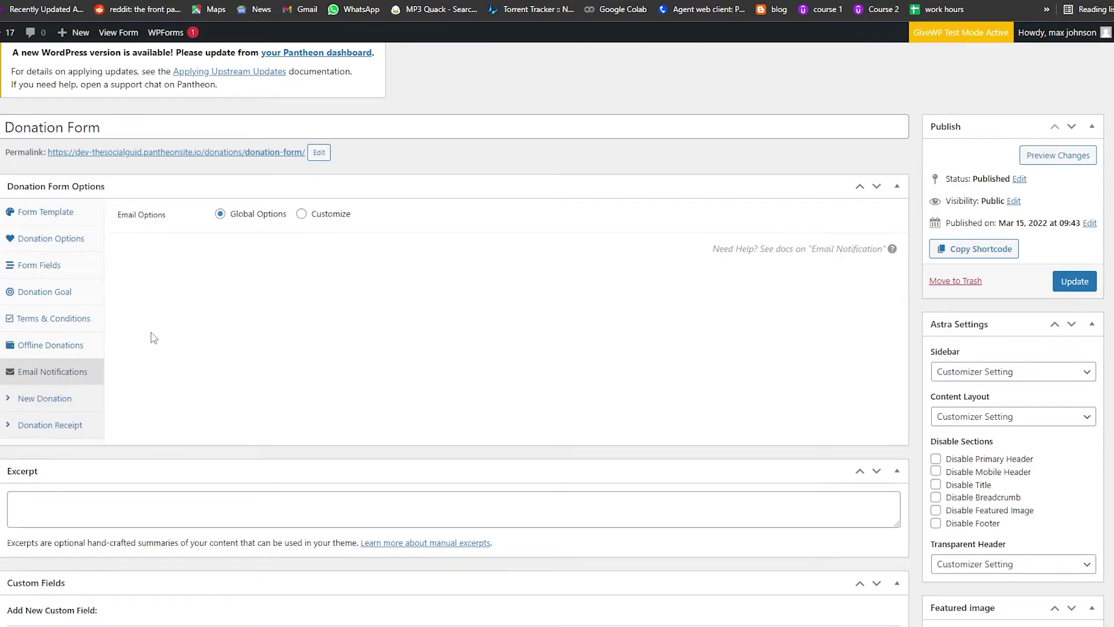
scroll(174, 348, down, 2)
scroll(224, 366, up, 3)
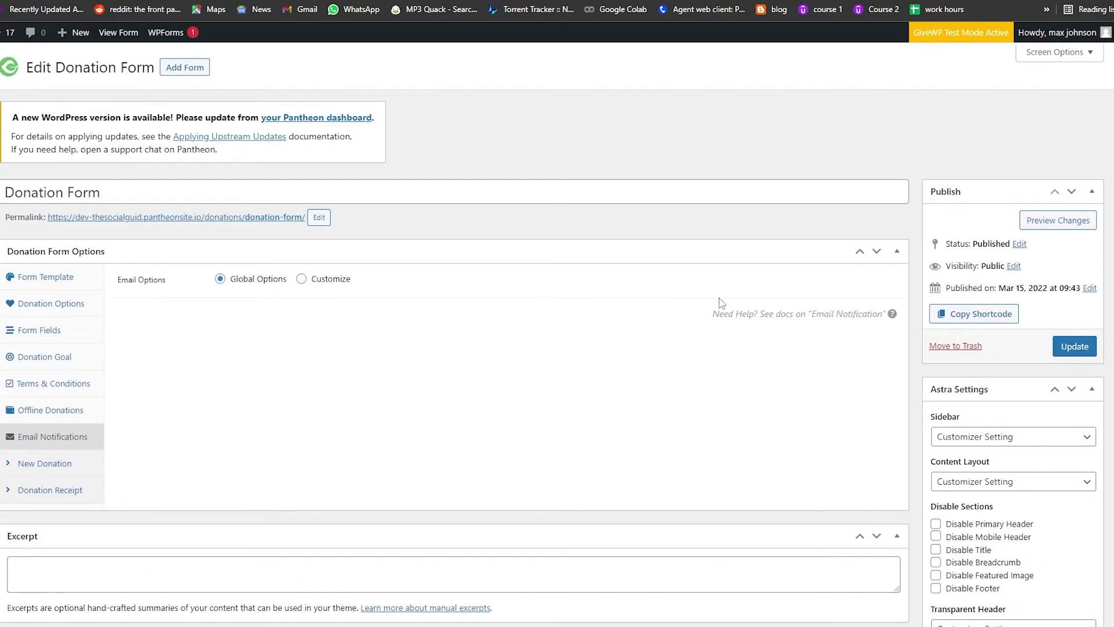
click(1071, 348)
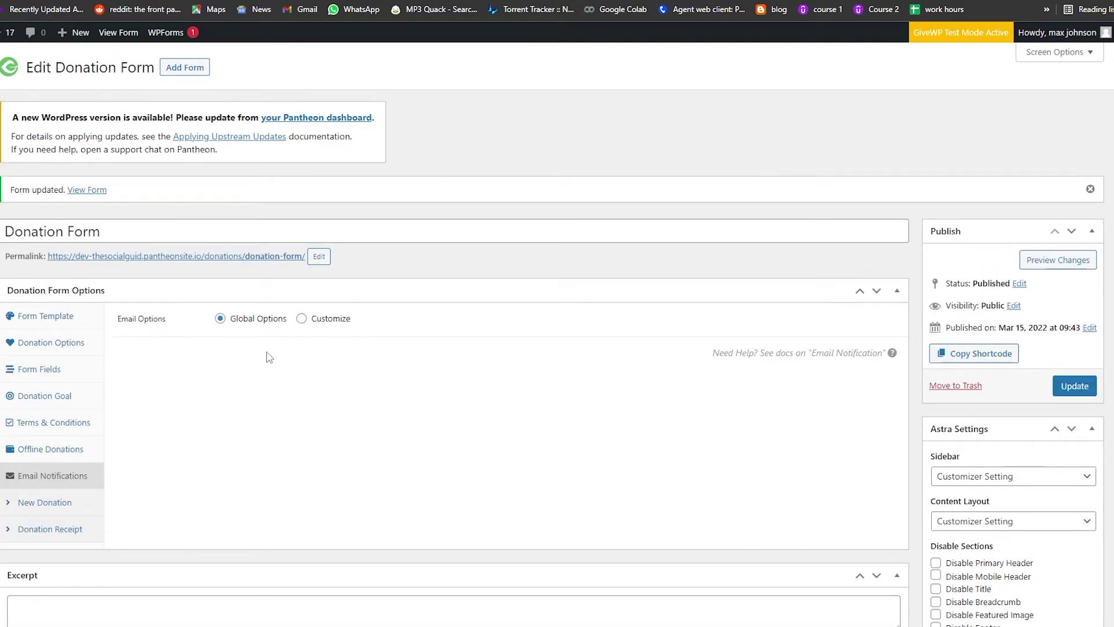
- Go to the GiveWP Donations setup page to list Donation Form #2936
scroll(269, 356, down, 4)
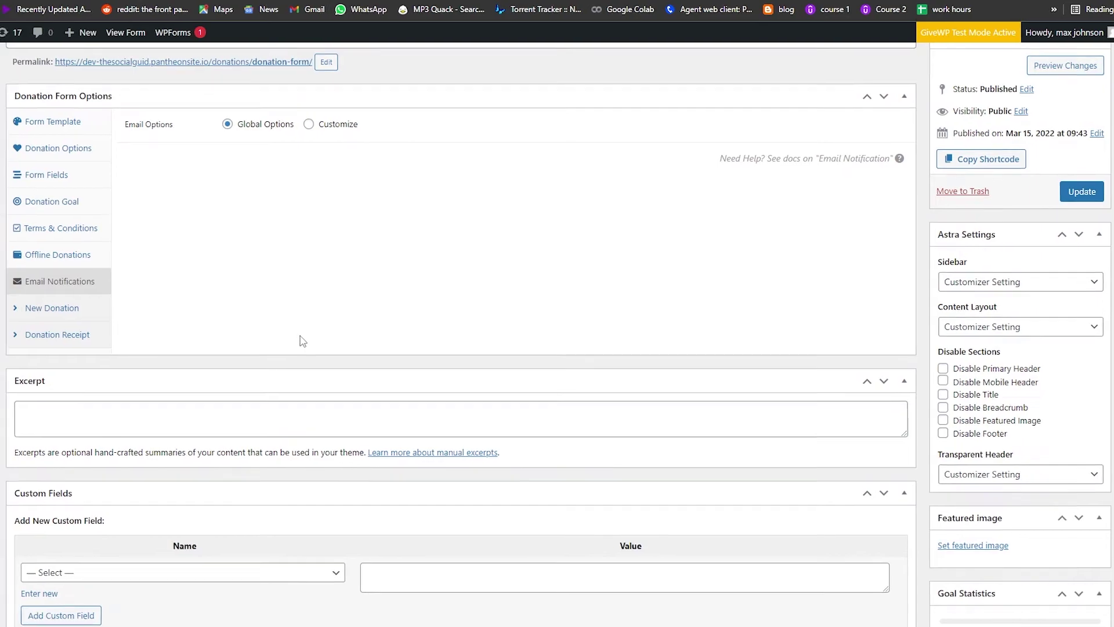
scroll(302, 341, up, 4)
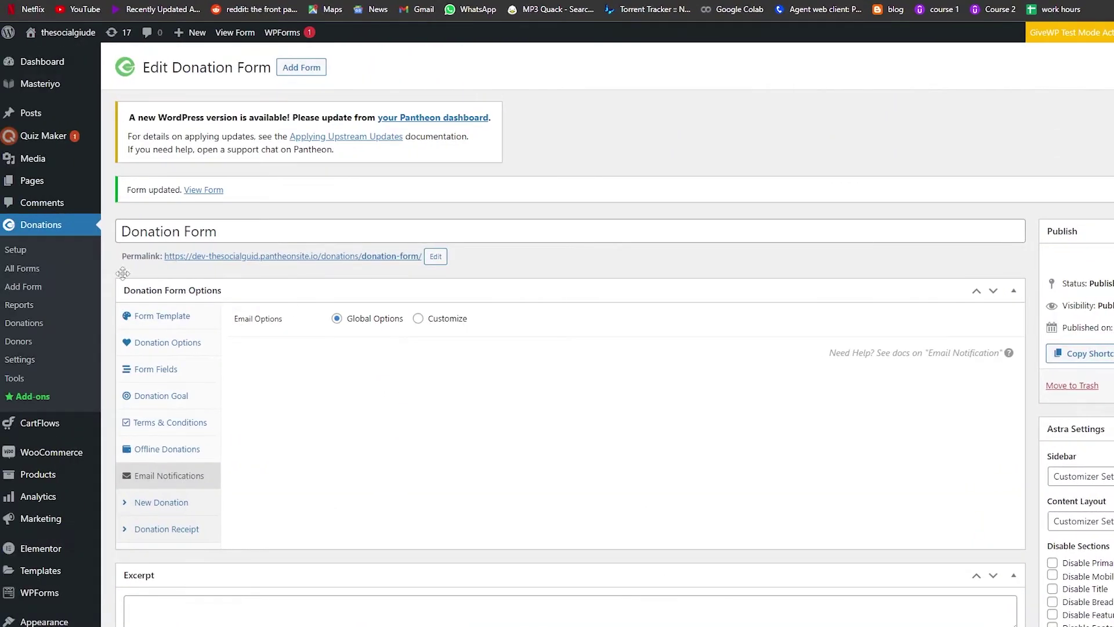
click(37, 254)
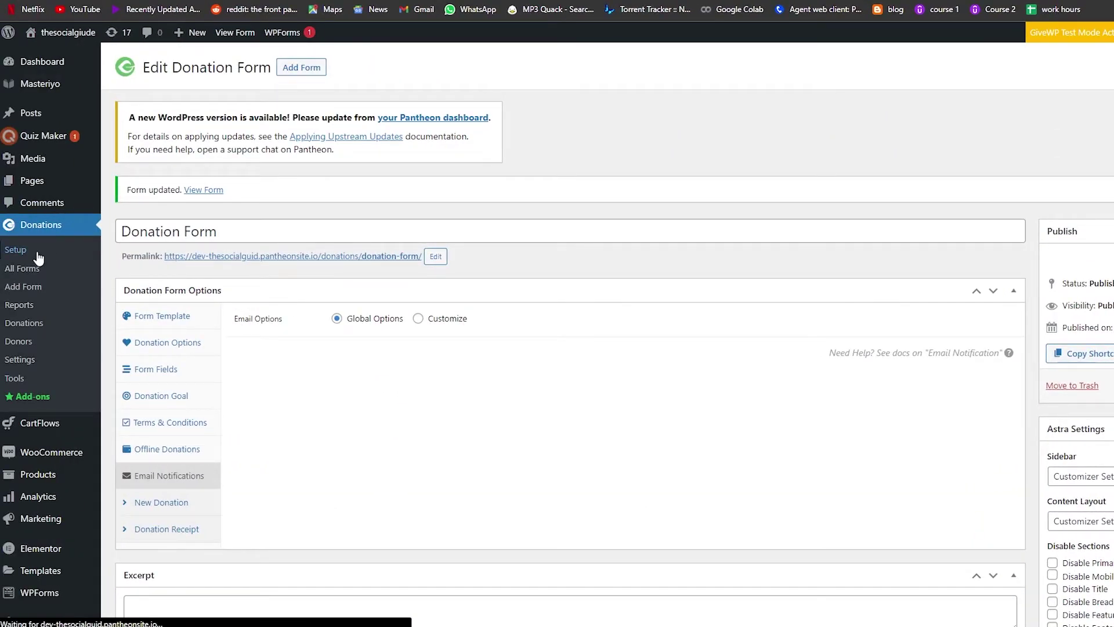
scroll(39, 151, down, 10)
- Copy the shortcode [give_form id="2936"] from the All Forms list
click(39, 153)
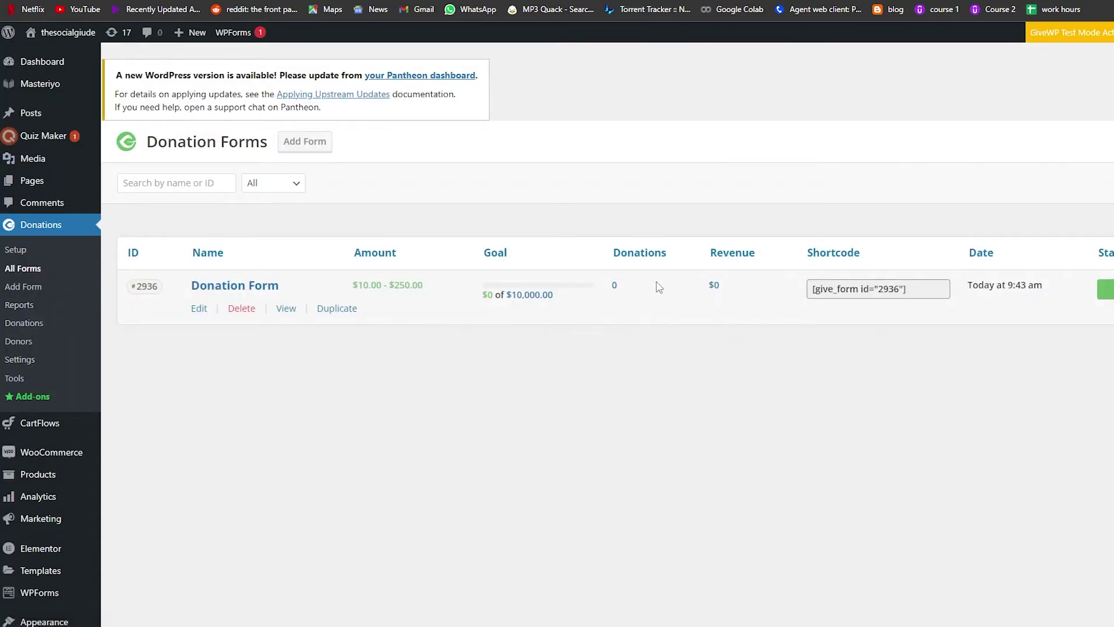
drag(903, 288, 812, 289)
right_click(885, 290)
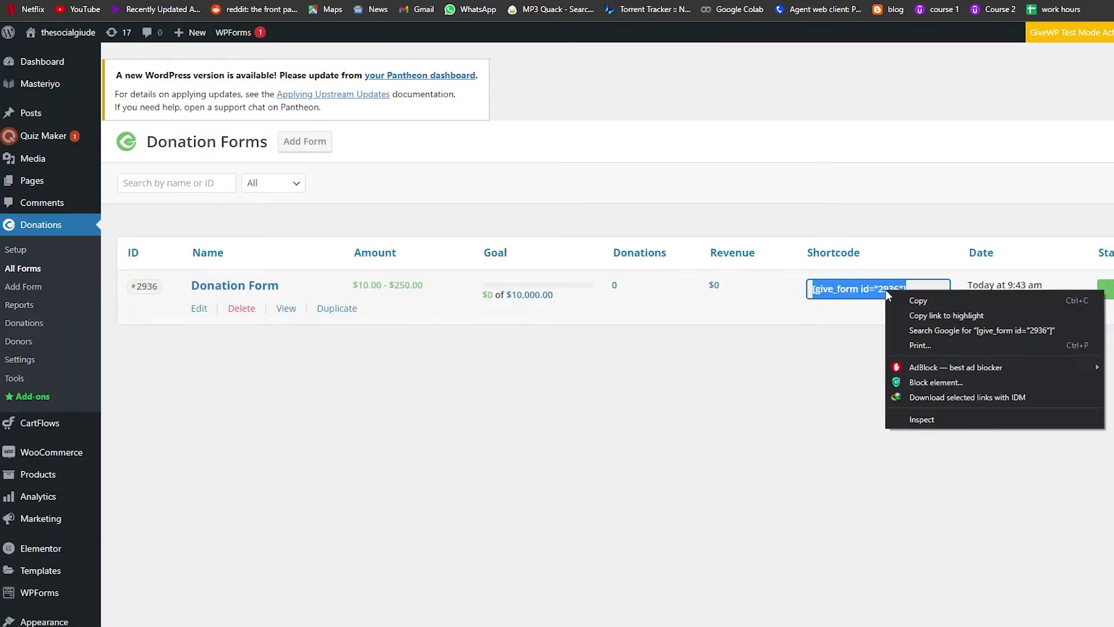
click(935, 300)
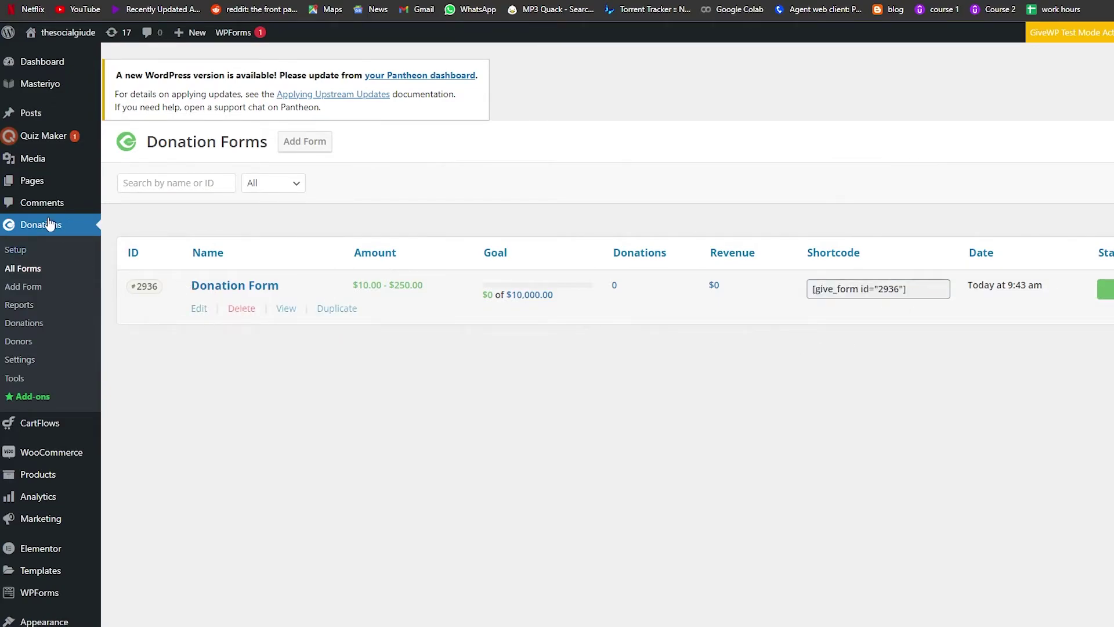
mouse_move(38, 183)
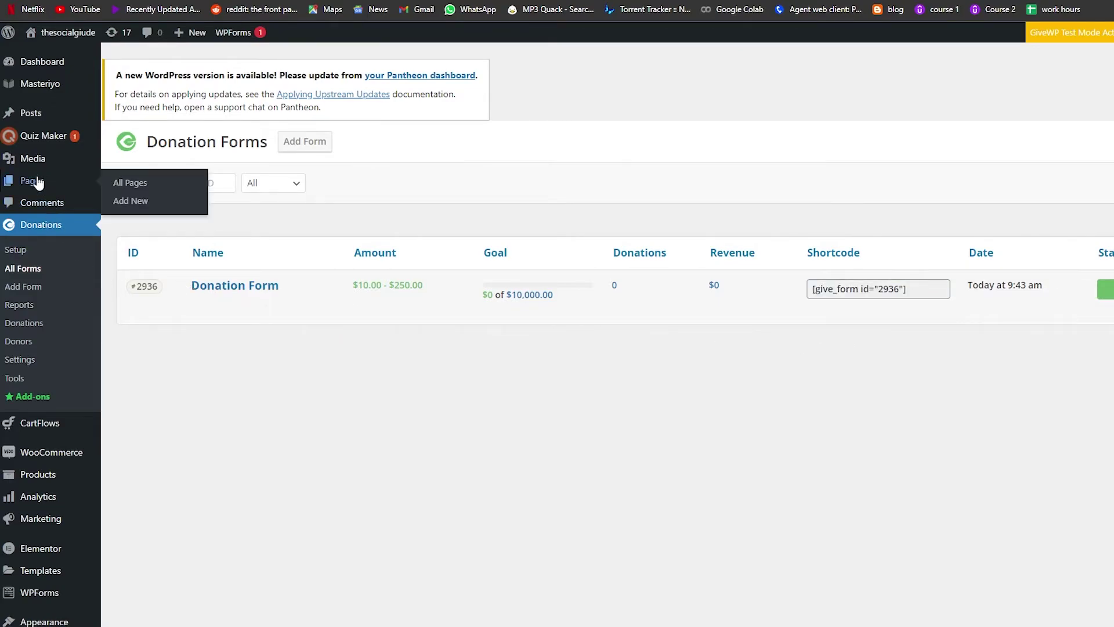
- Create a new blank page, Elementor #2938, and edit it with Elementor
click(139, 206)
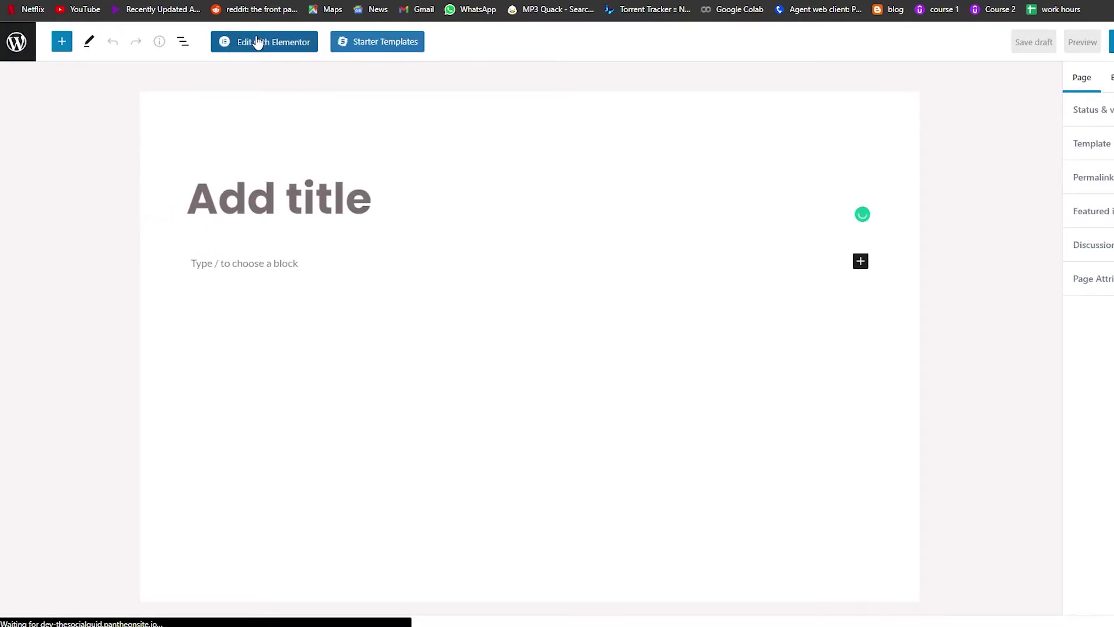
click(277, 47)
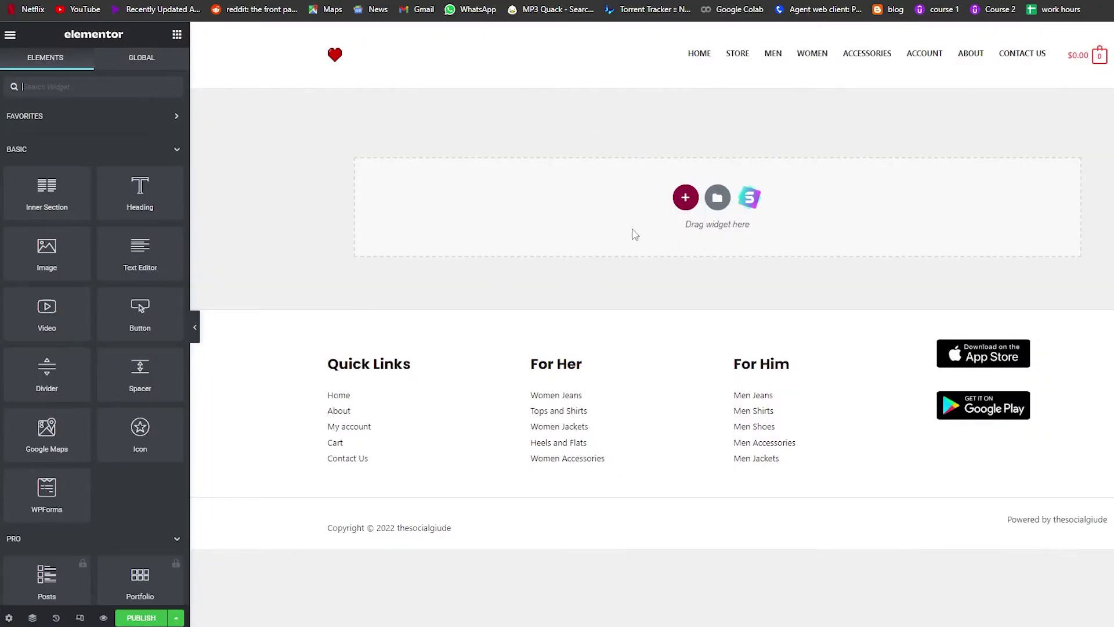
- Add a single-column section holding a two-column Inner Section
click(685, 199)
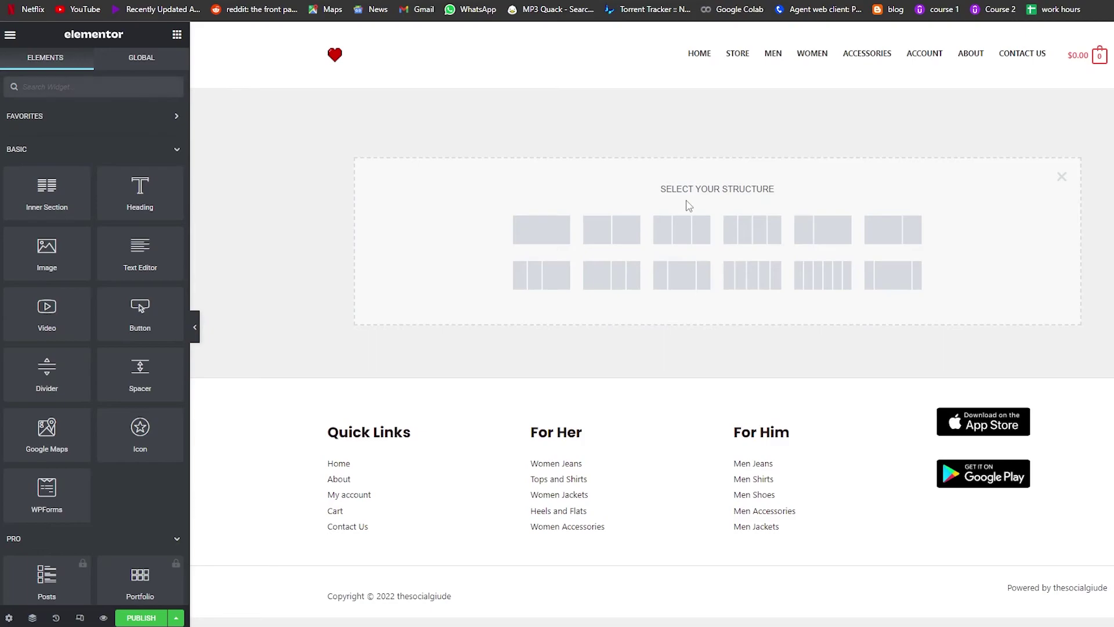
click(547, 232)
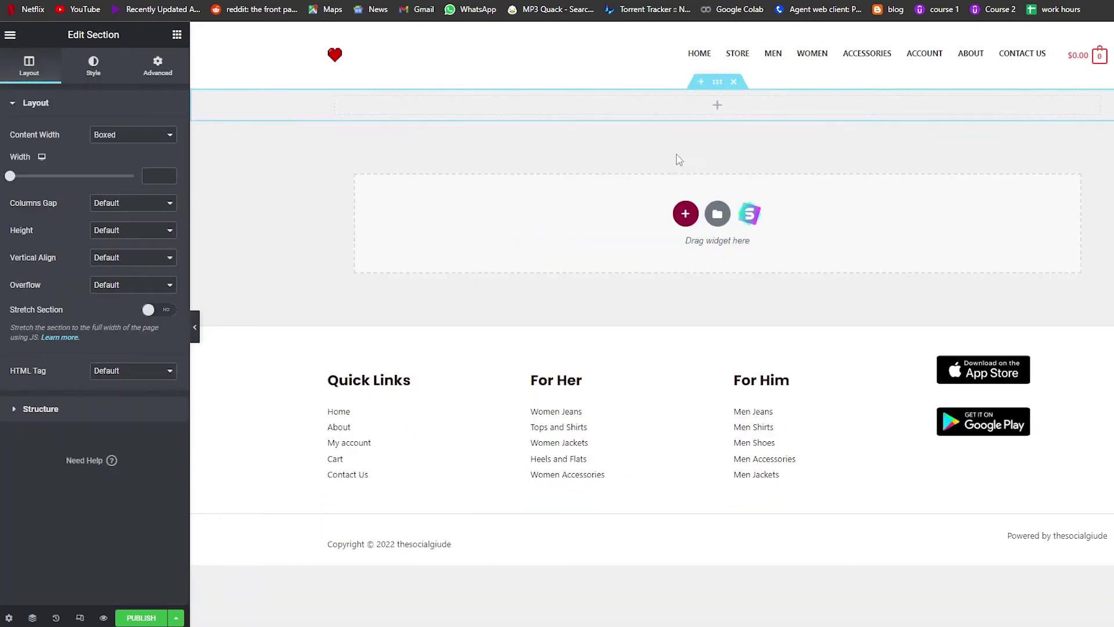
click(718, 103)
drag(49, 197, 495, 111)
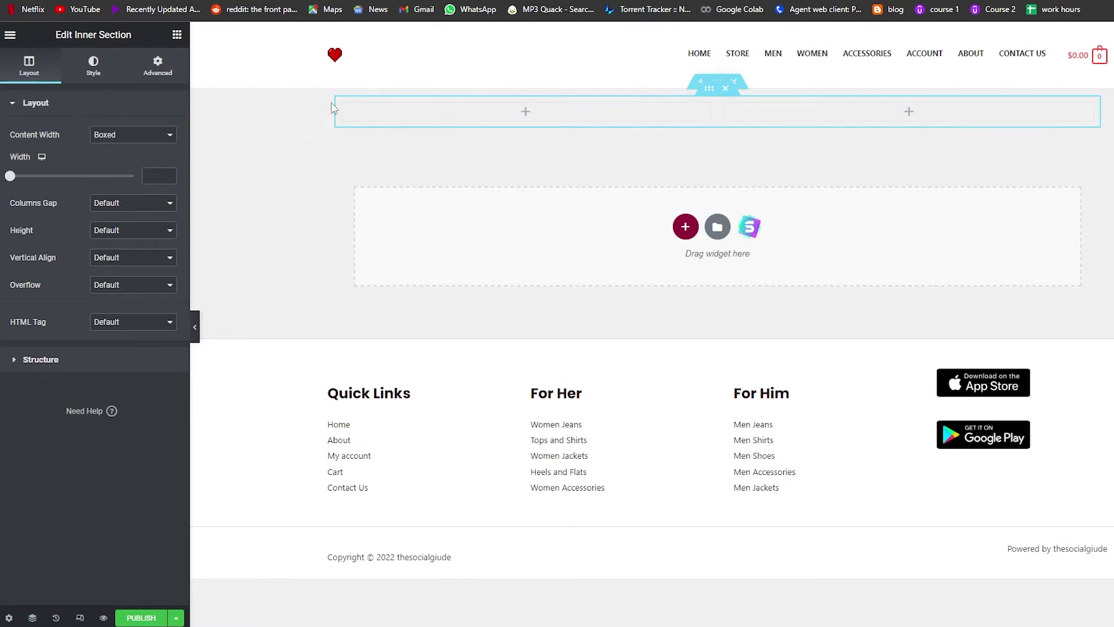
- Search 'sho' and place a Shortcode widget in the left column
click(526, 114)
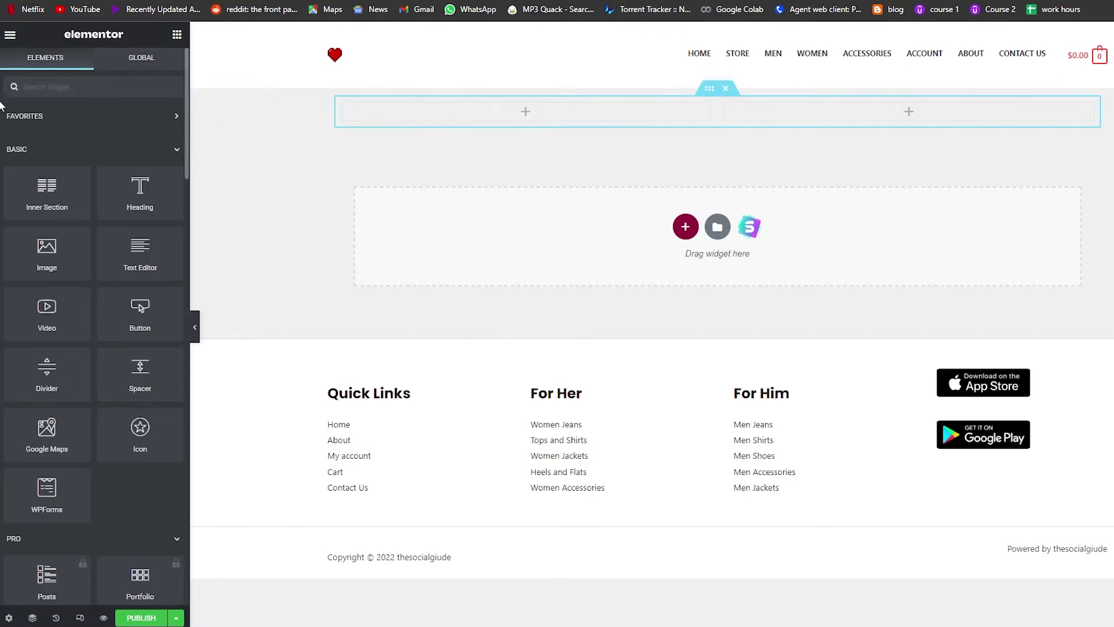
text(shor)
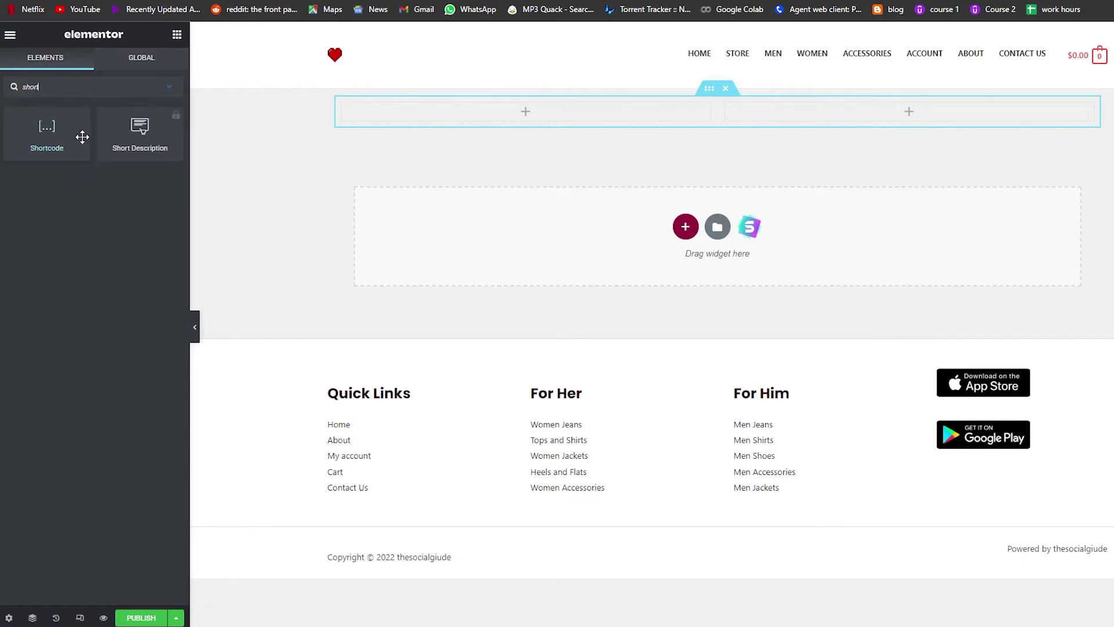
drag(50, 140, 486, 113)
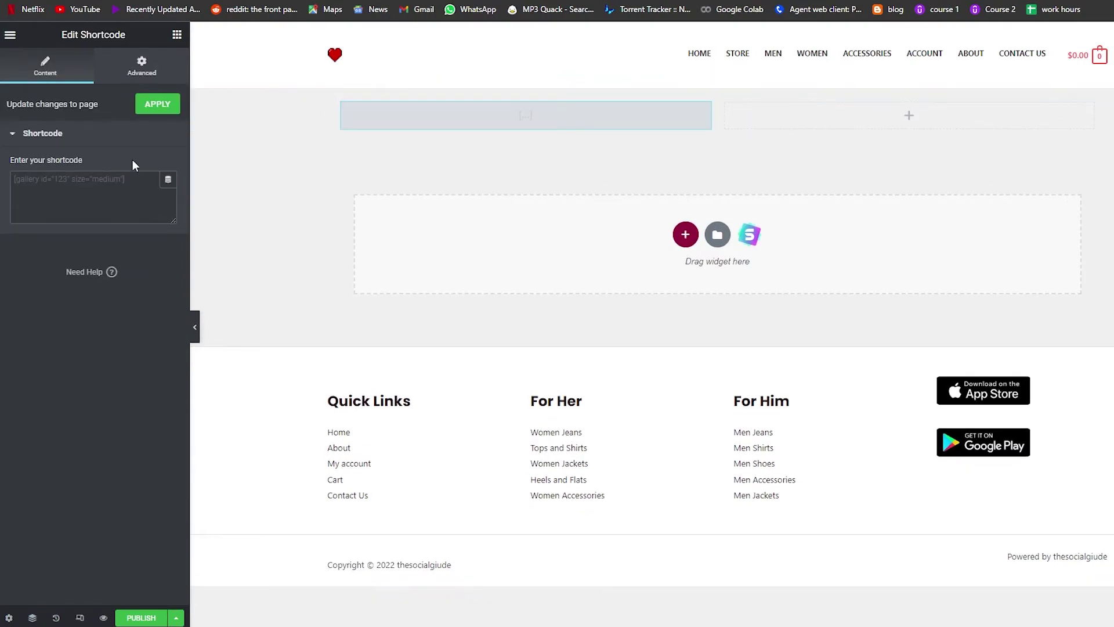
- Paste [give_form id="2936"] into the Shortcode widget, apply it, and publish the page
click(108, 177)
key(ctrl+v)
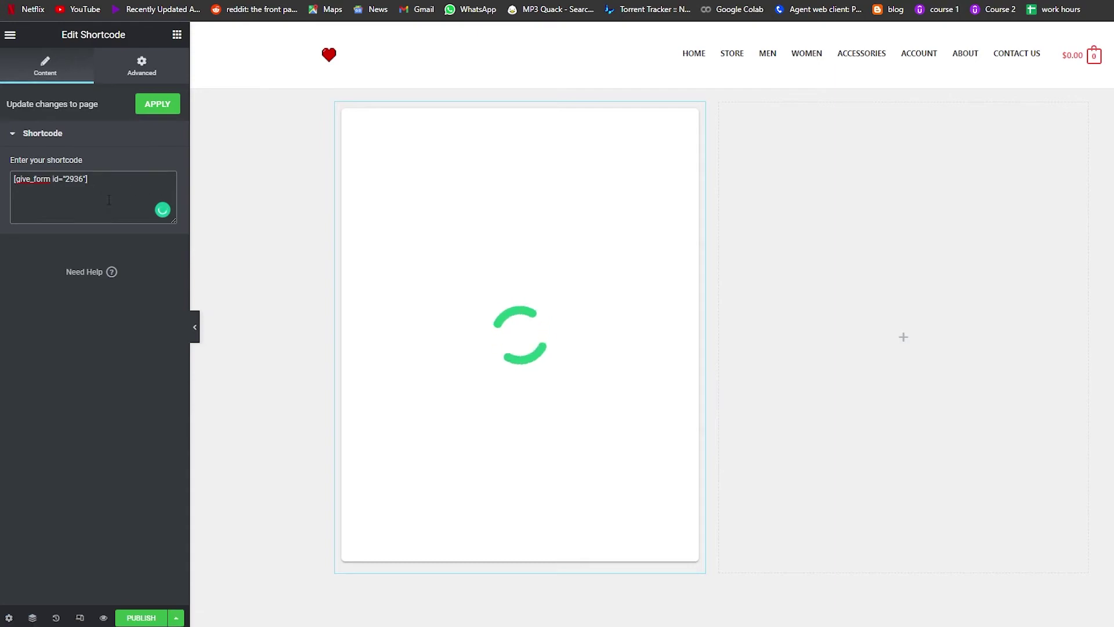
click(160, 108)
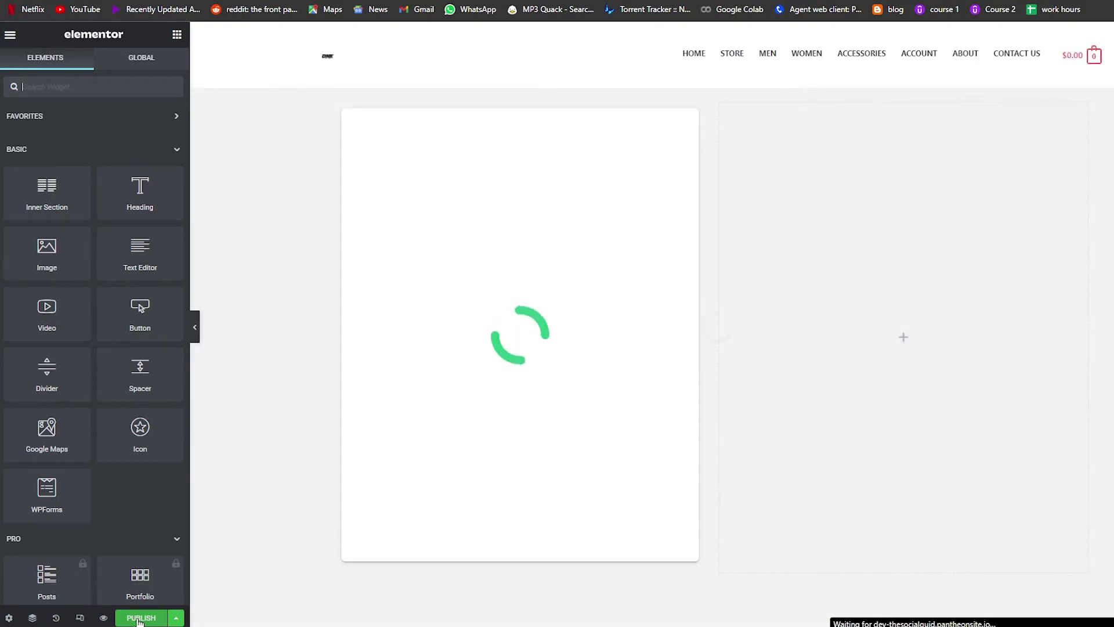
click(139, 618)
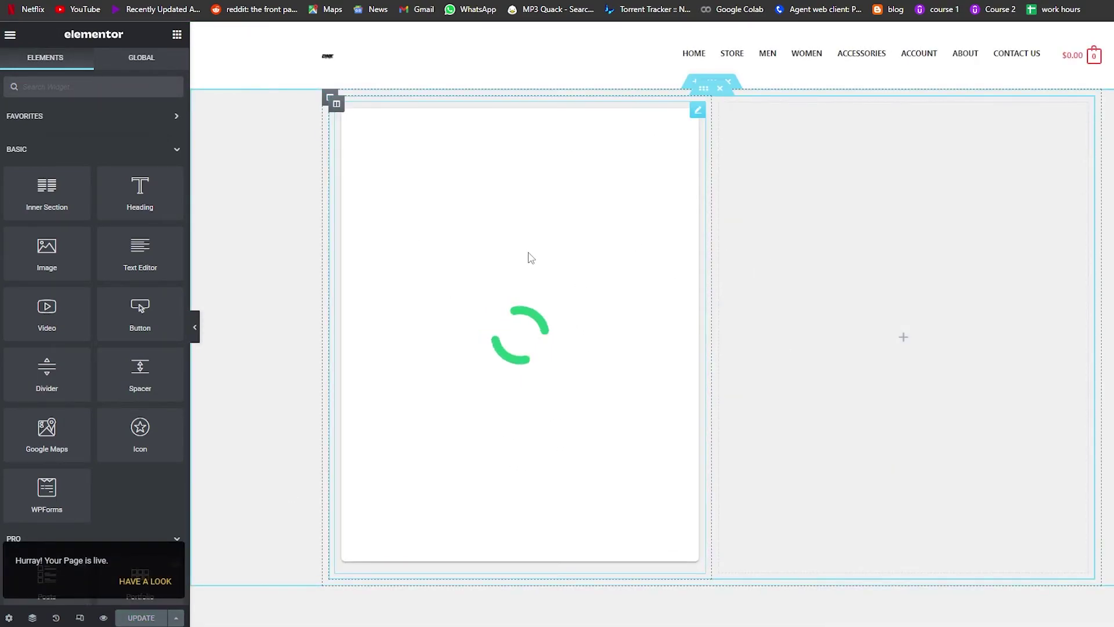
- Scroll through the Elementor preview to review the embedded donation form
scroll(526, 253, down, 2)
scroll(528, 255, up, 2)
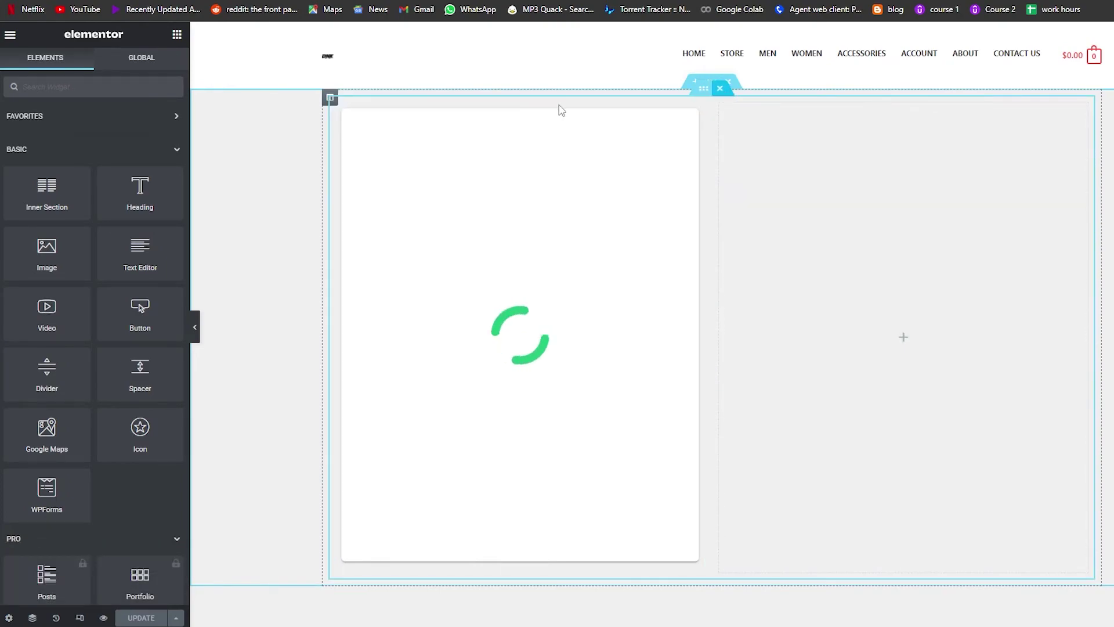
scroll(523, 418, down, 3)
scroll(523, 418, down, 3)
scroll(523, 419, up, 6)
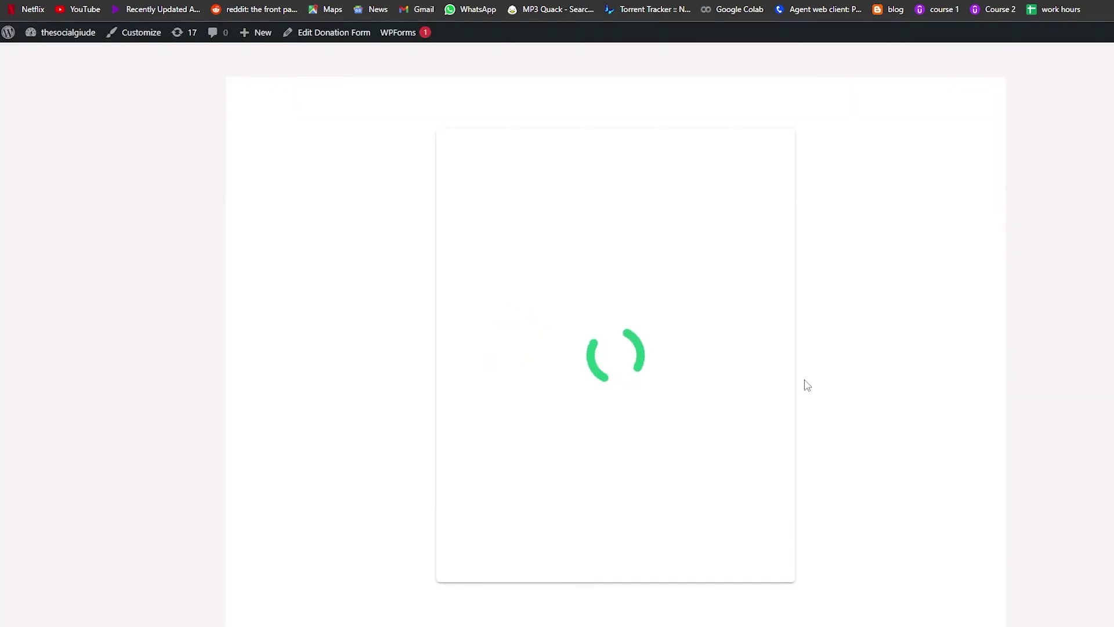
scroll(649, 314, down, 2)
scroll(653, 331, up, 4)
scroll(643, 382, down, 5)
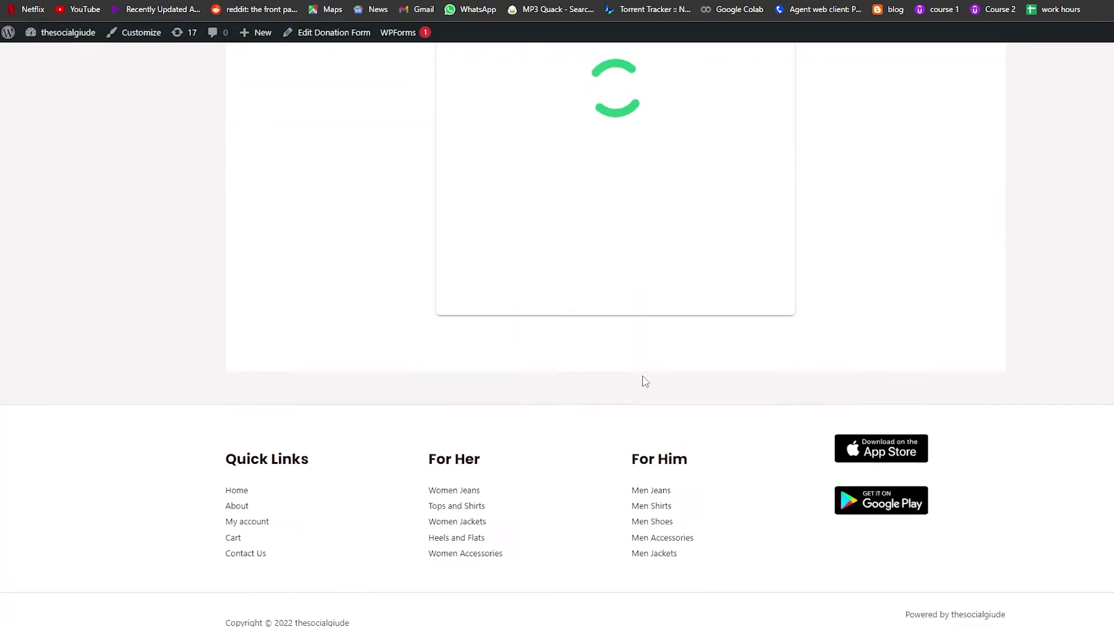
scroll(542, 179, up, 4)
scroll(726, 251, down, 3)
scroll(619, 306, up, 3)
scroll(619, 306, up, 2)
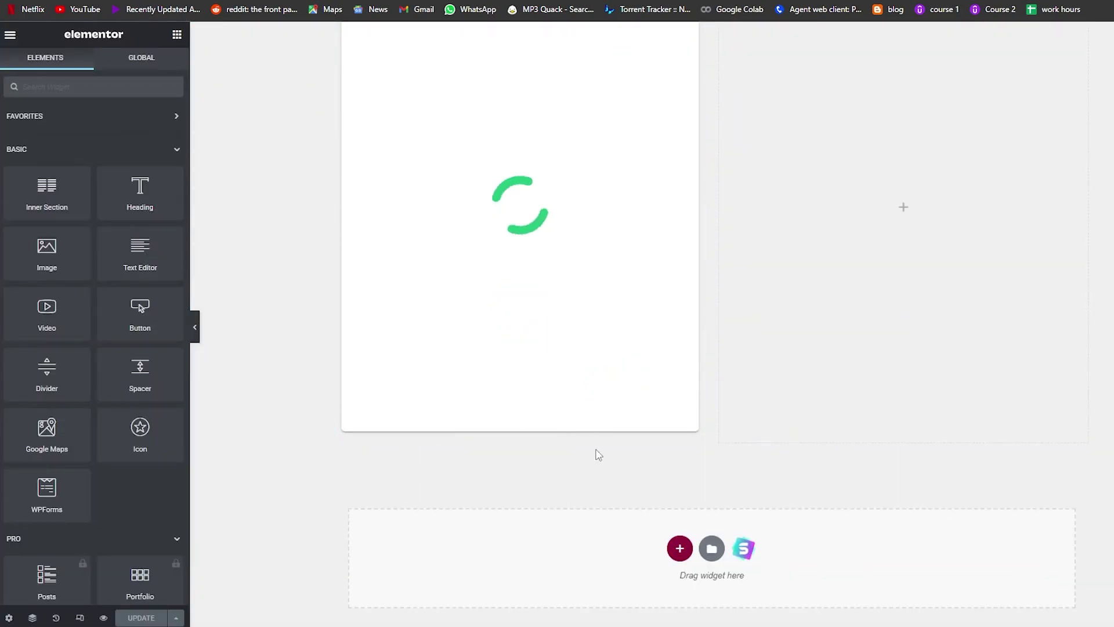
scroll(606, 461, down, 2)
scroll(523, 407, up, 4)
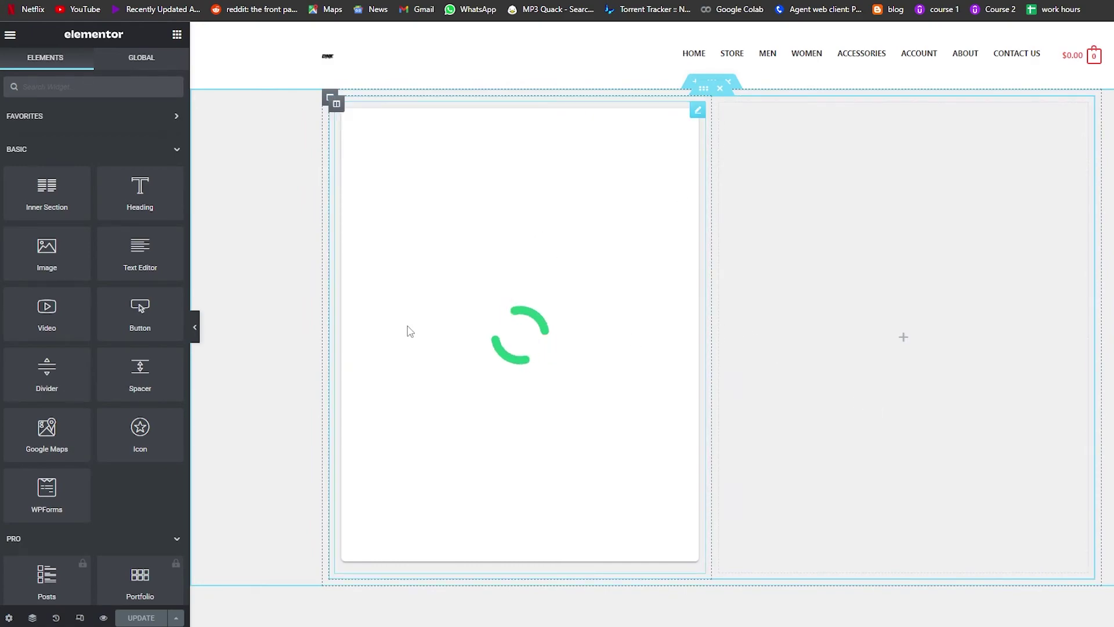
scroll(407, 328, down, 1)
scroll(408, 330, up, 1)
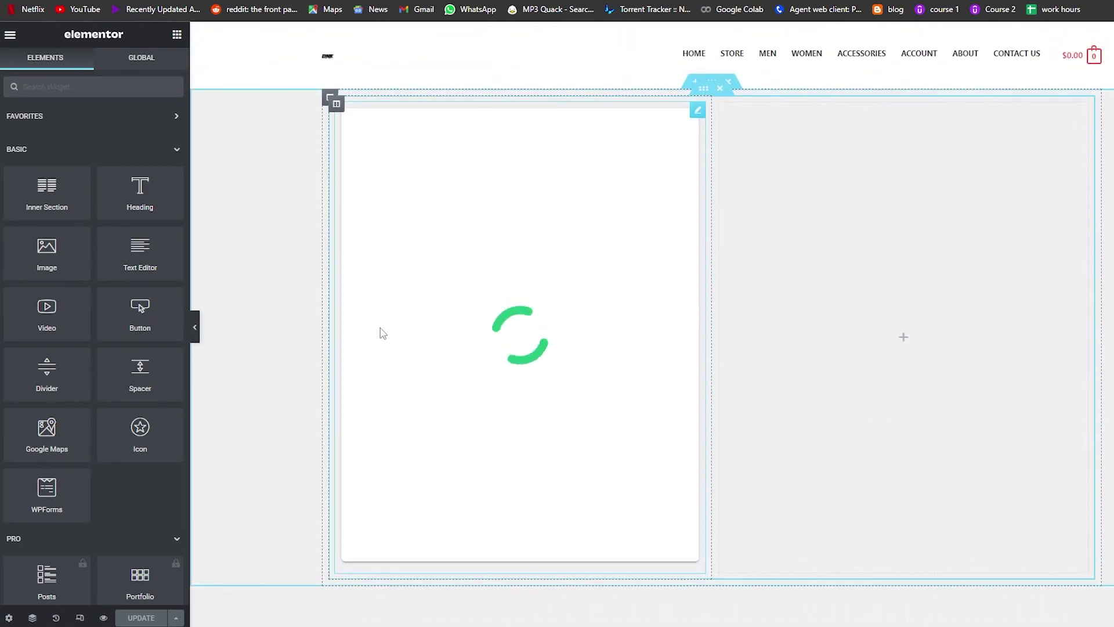
- Select the donation form widget, then go back twice to the Donation Forms list
click(528, 347)
key(alt+Left)
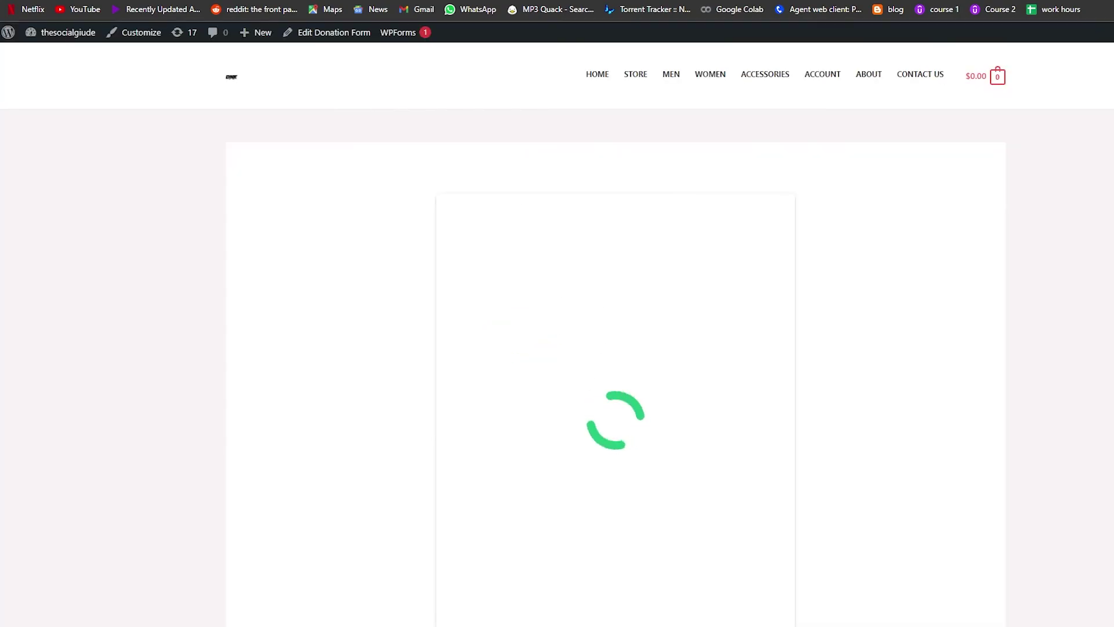
key(alt+Left)
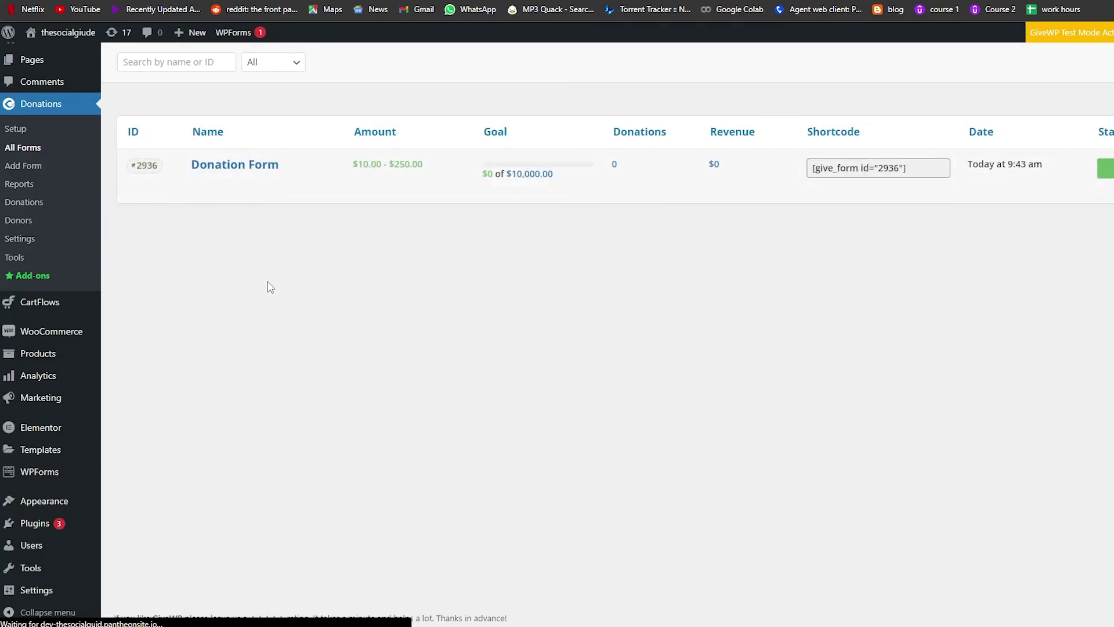
- Edit Donation Form #2936, then start a new donation form via Add Form
mouse_move(228, 311)
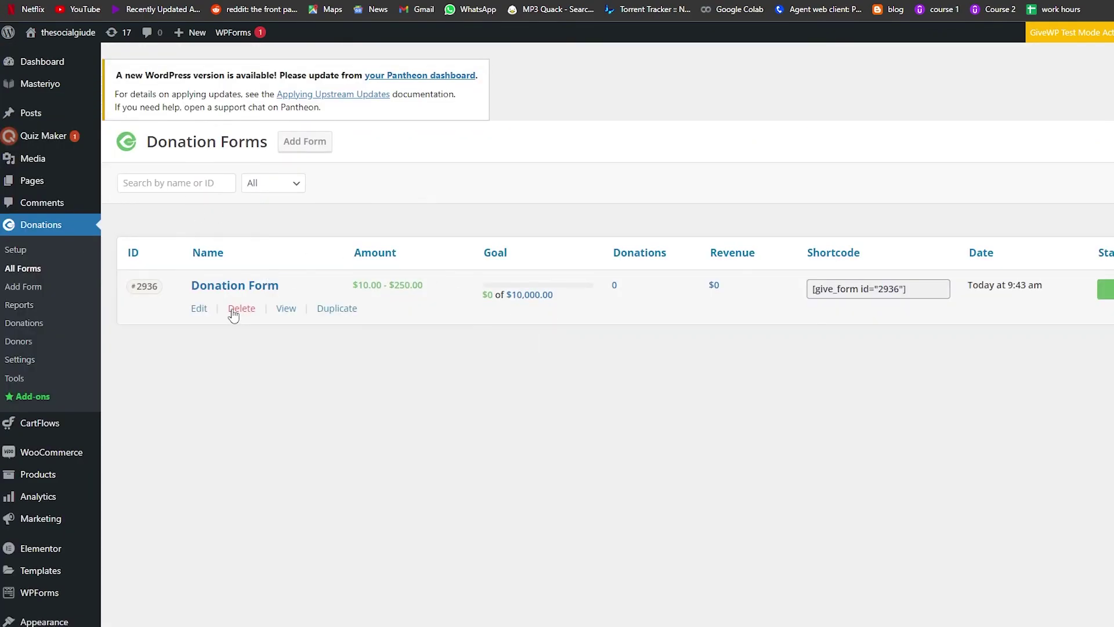
click(197, 309)
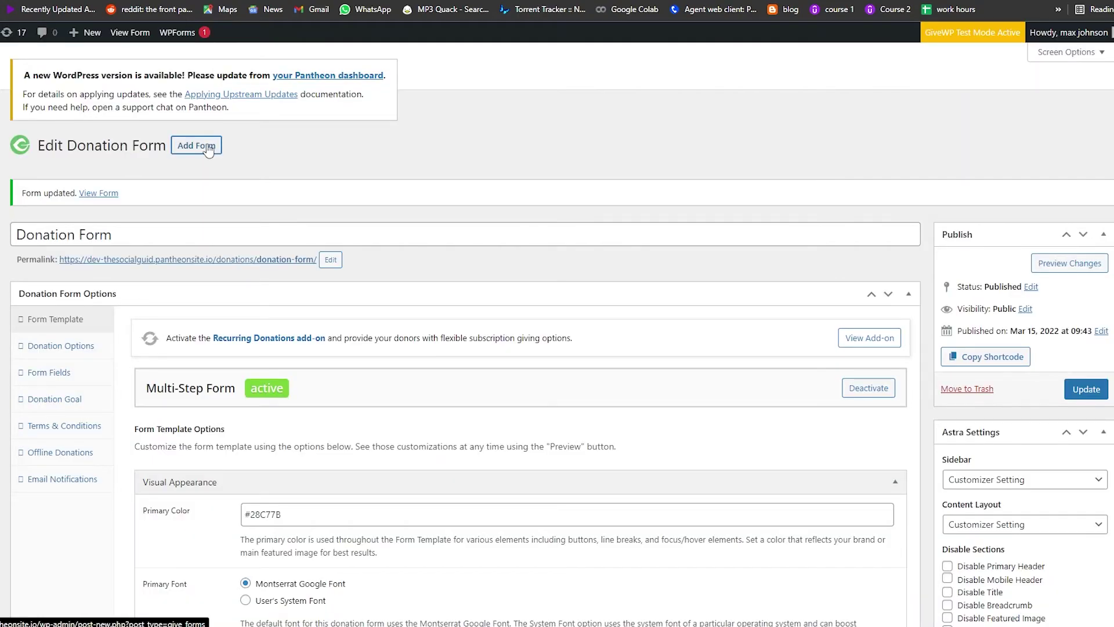
click(221, 145)
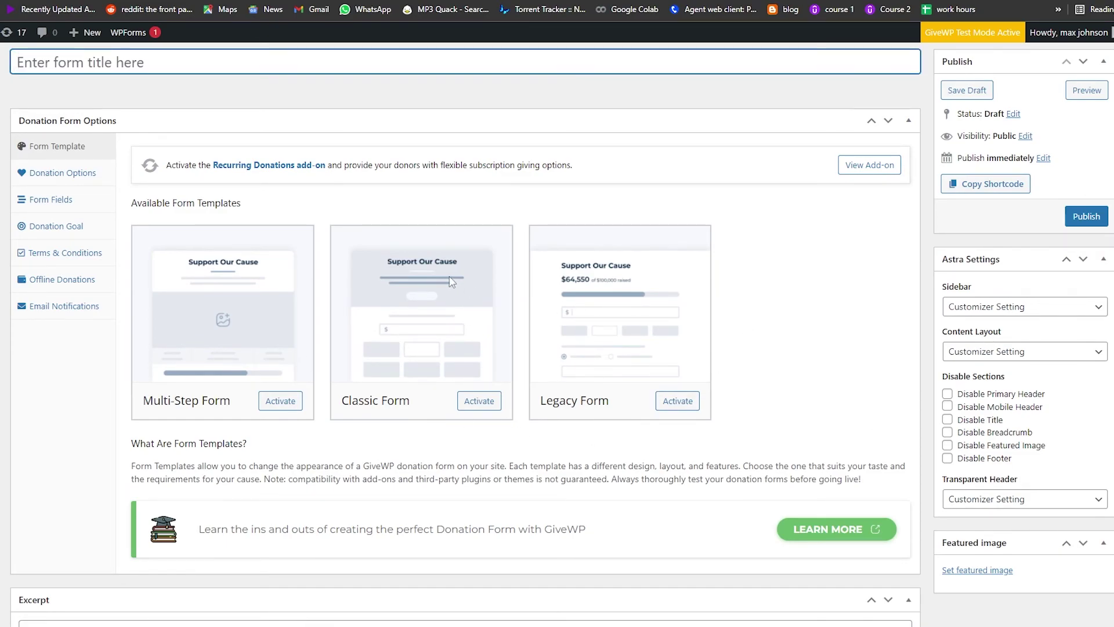
scroll(292, 568, down, 6)
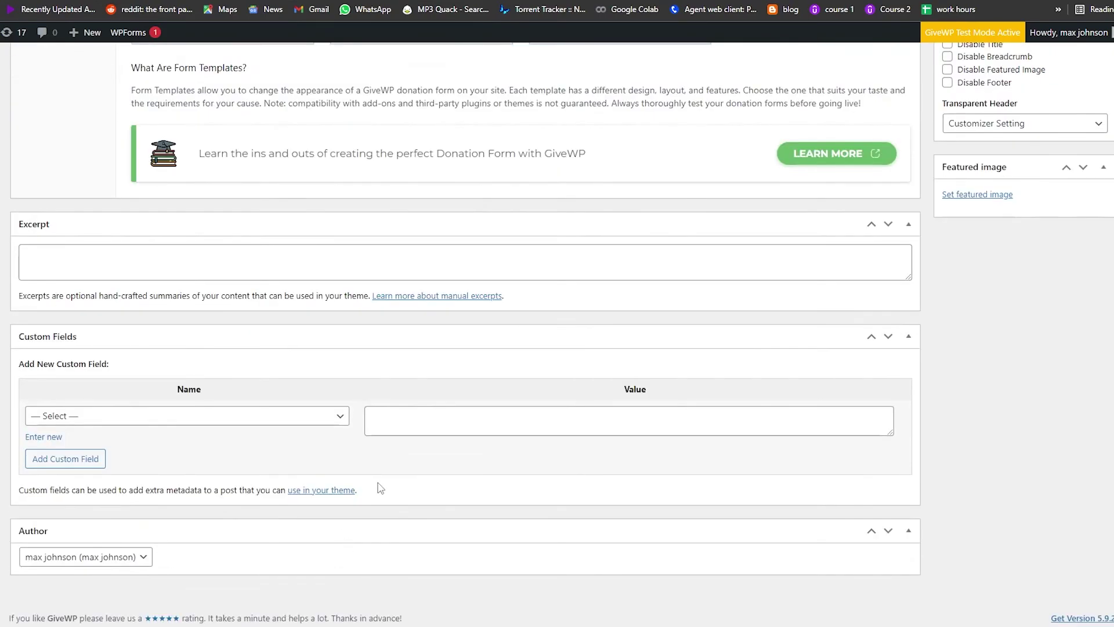
scroll(292, 567, up, 8)
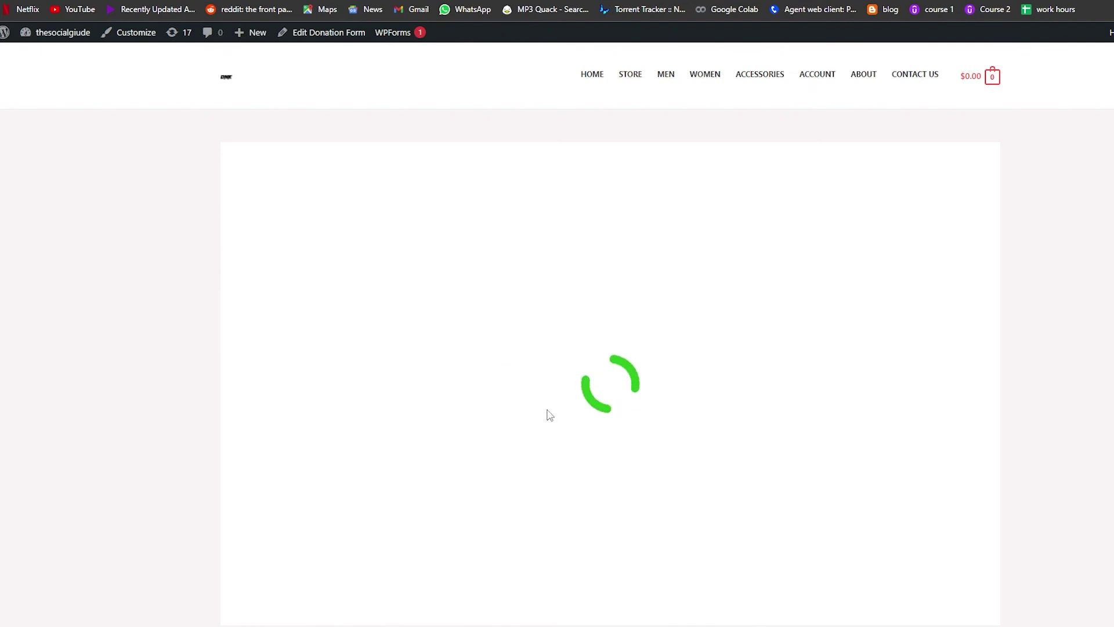
- Scroll the live donation form page at /donations/2943/ to check it
scroll(641, 426, down, 1)
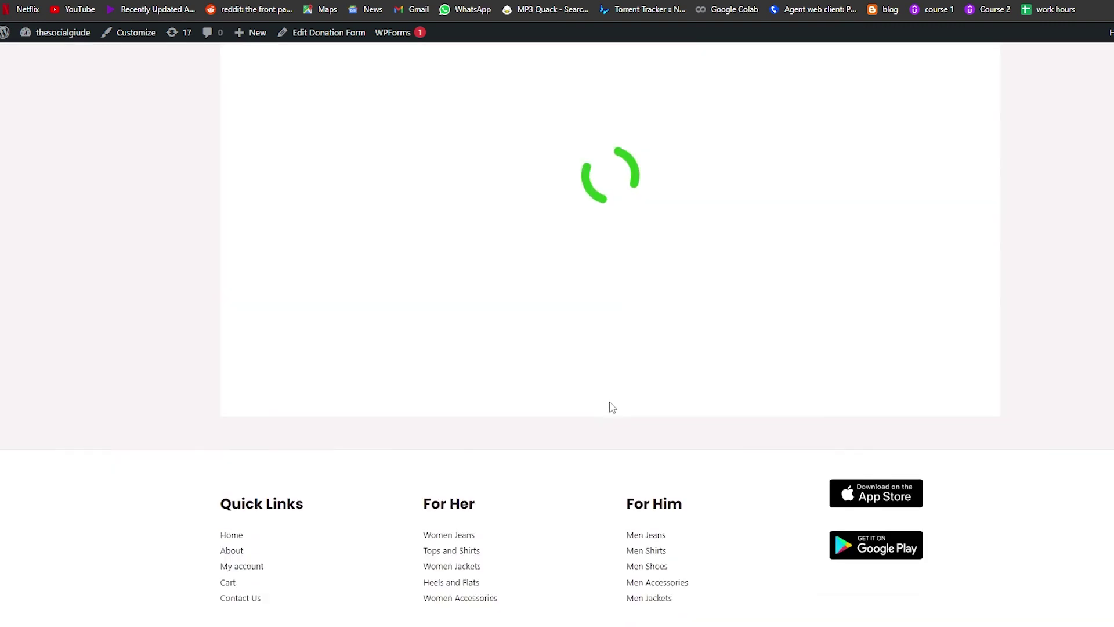
scroll(738, 354, up, 1)
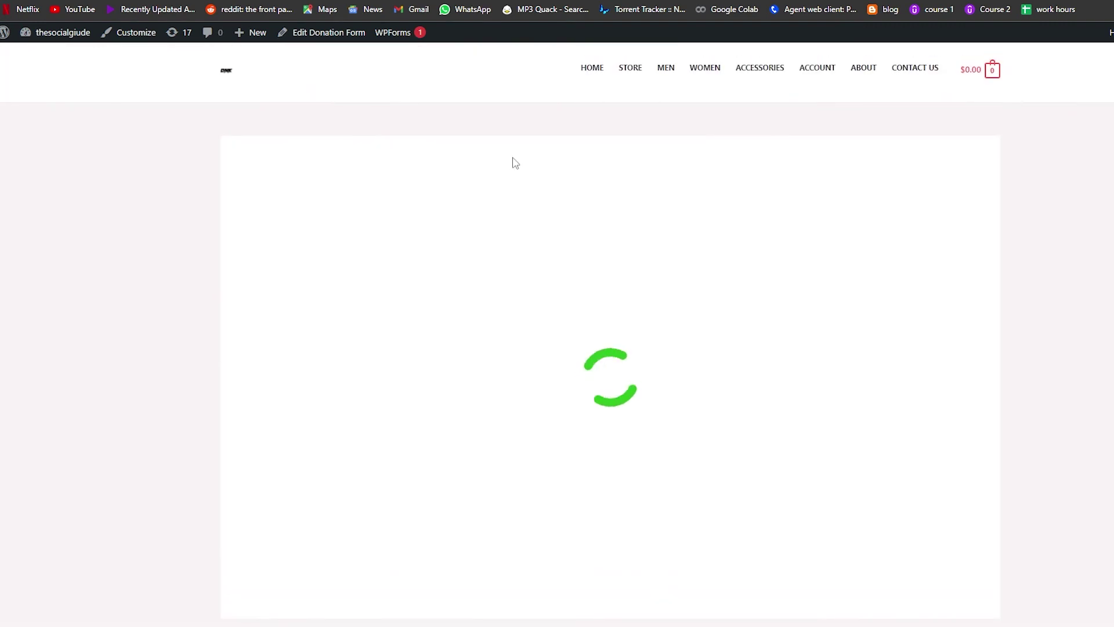